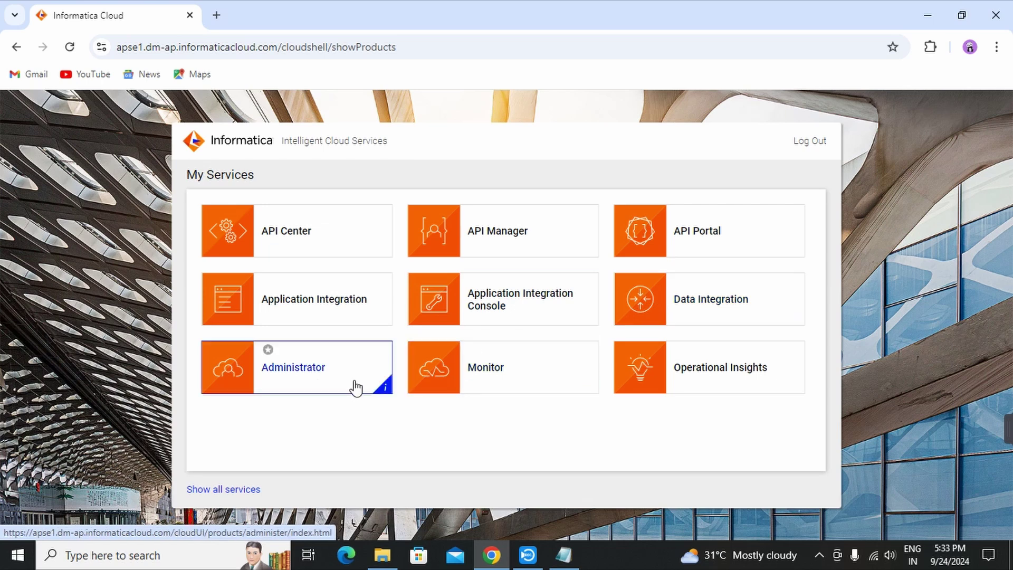
Open Administrator and view the Licenses page showing three trial editions expiring Oct 24, 2024.
left_click(317, 377)
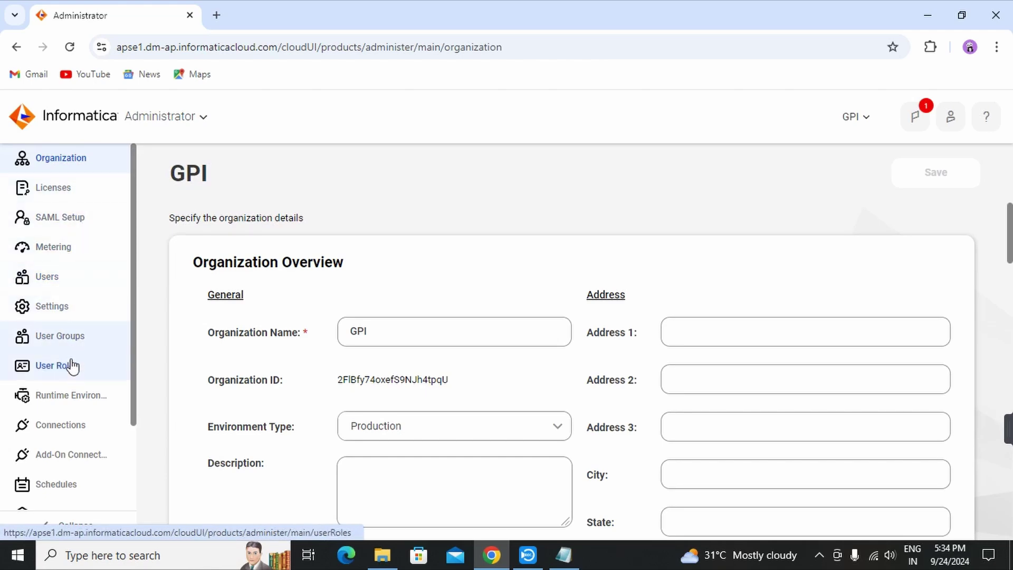
left_click(61, 199)
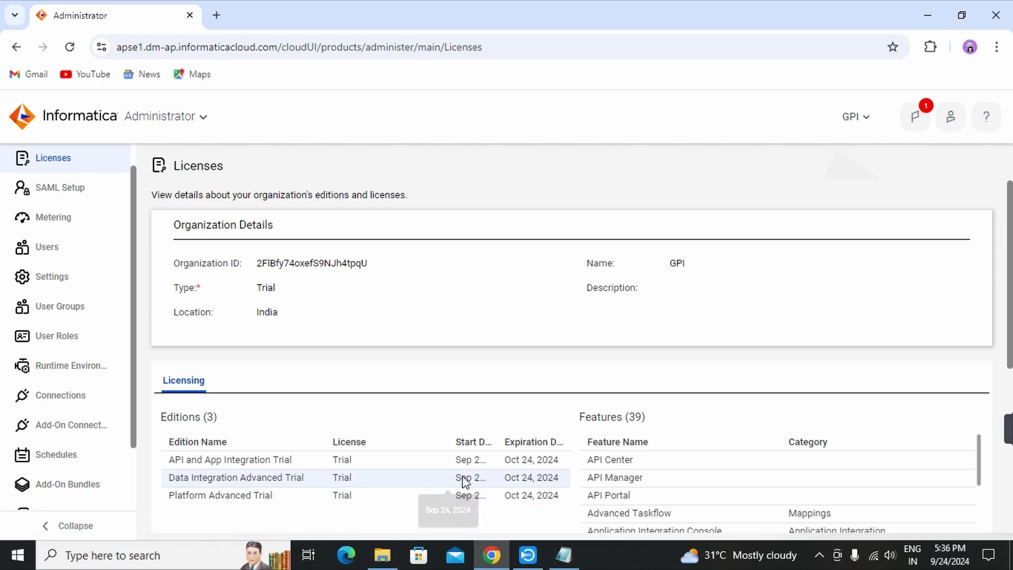
Open secure agent DESKTOP-IHH6JP8 from Runtime Environments and review its five agent services.
left_click(68, 369)
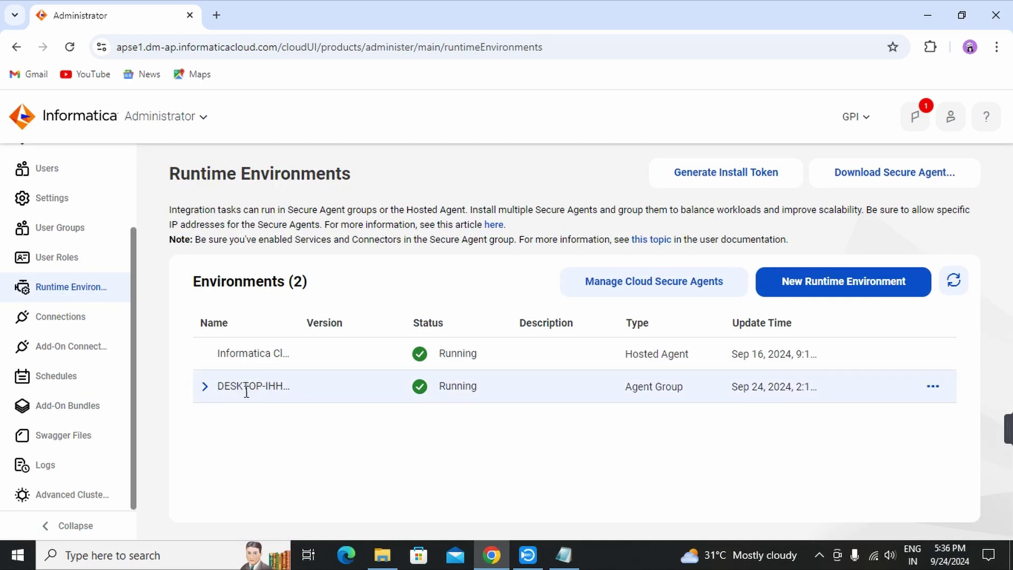
left_click(206, 391)
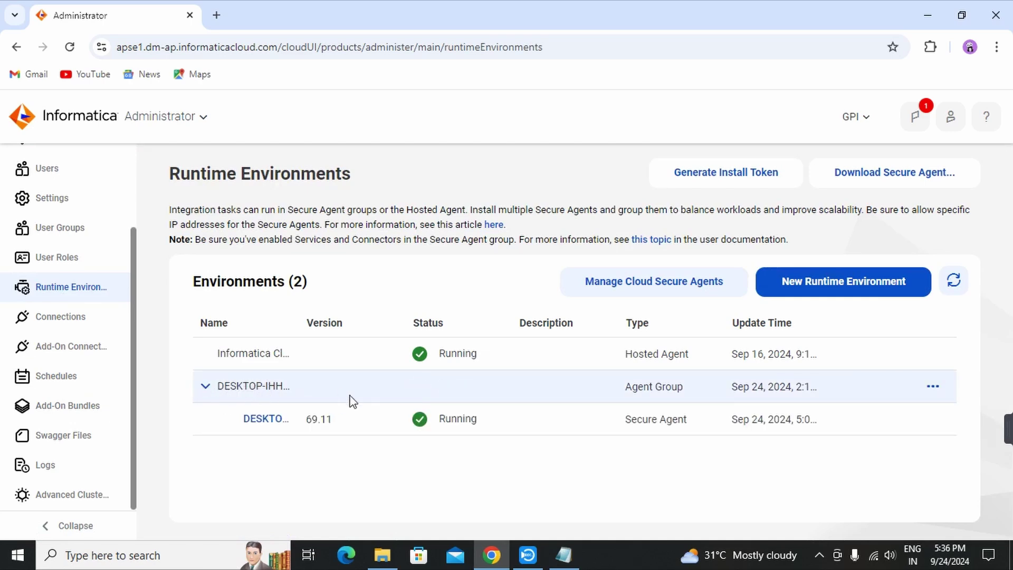
left_click(265, 420)
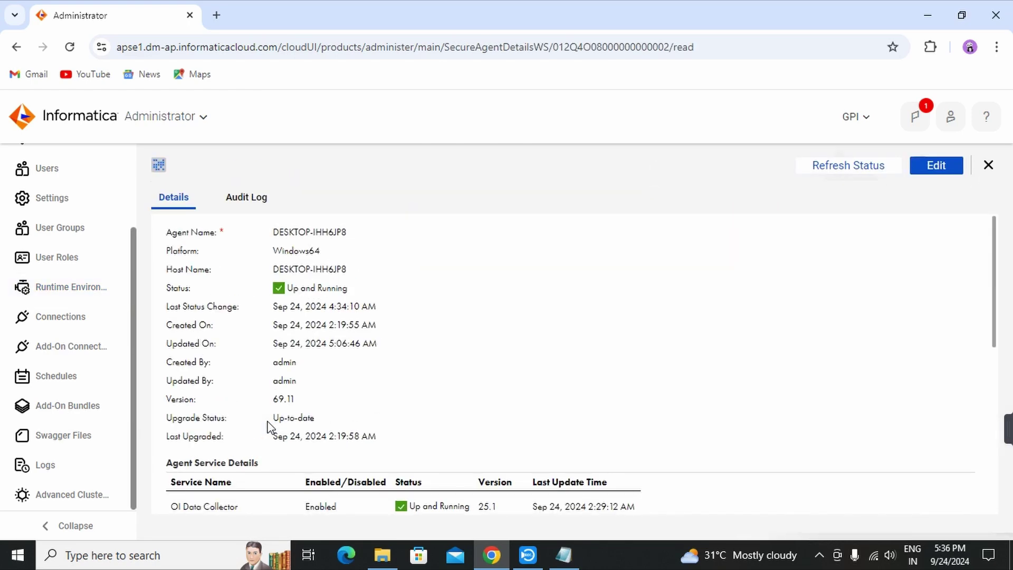
scroll(418, 356, "down", 5)
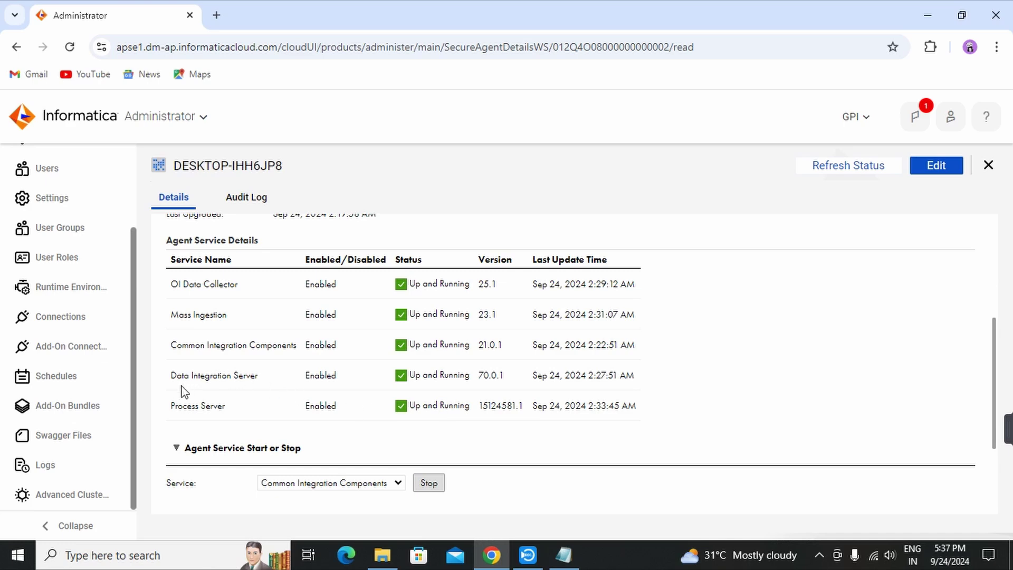
left_click_drag(170, 376, 265, 378)
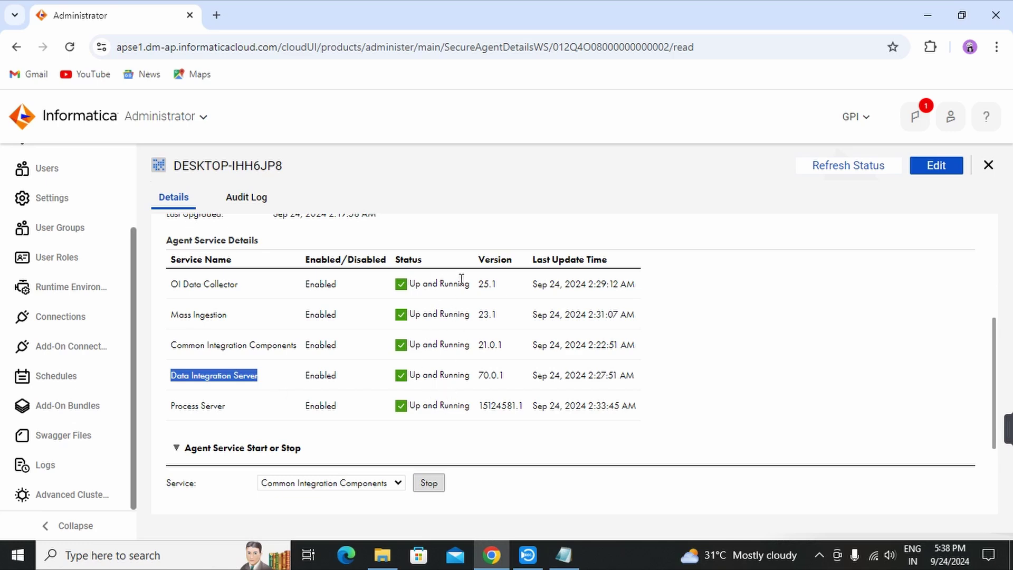
left_click(314, 403)
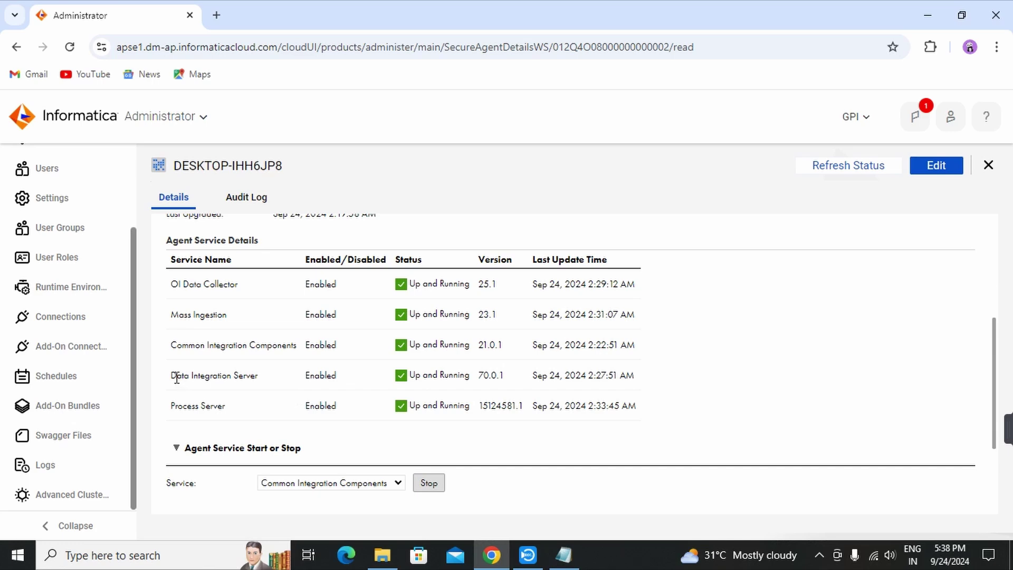
left_click_drag(177, 377, 264, 380)
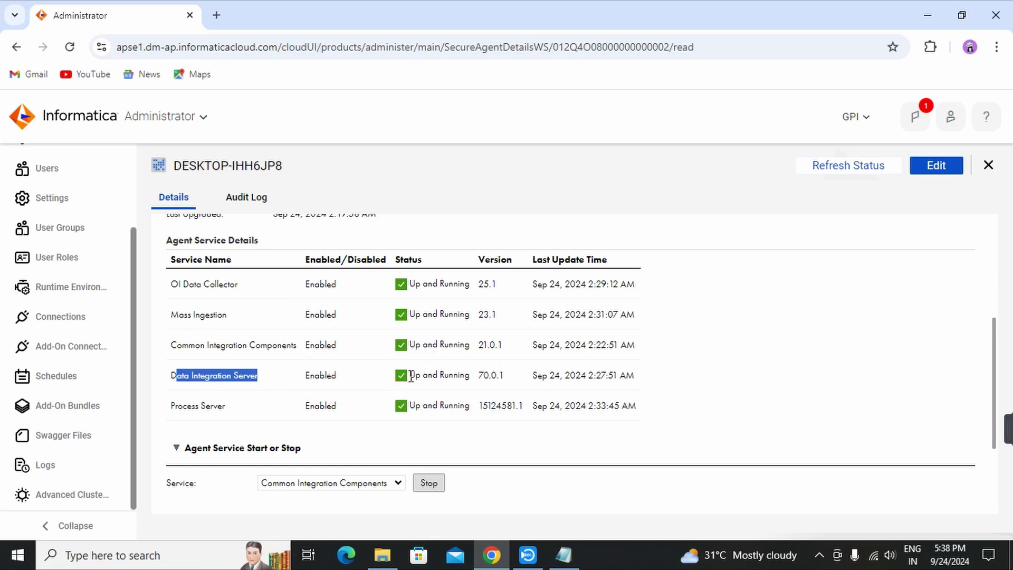
left_click_drag(409, 376, 470, 382)
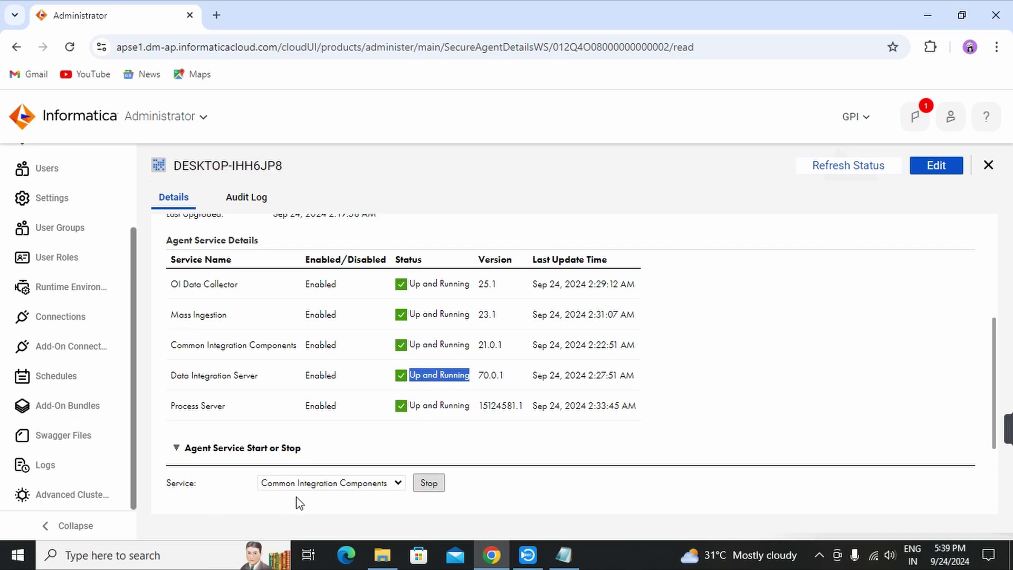
Stop the Data Integration Server service on the secure agent so it shows User Stopped.
left_click(399, 489)
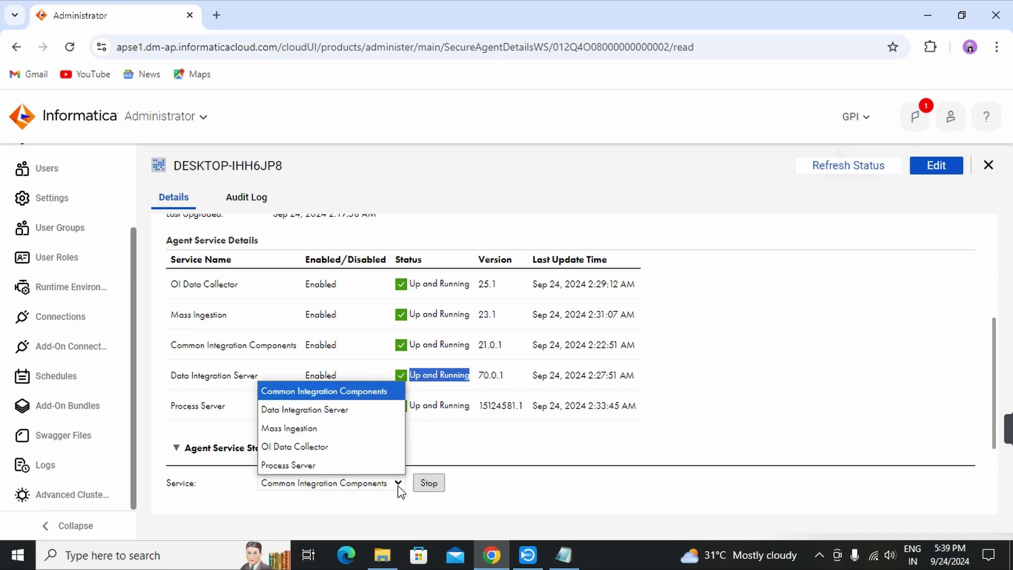
left_click(311, 412)
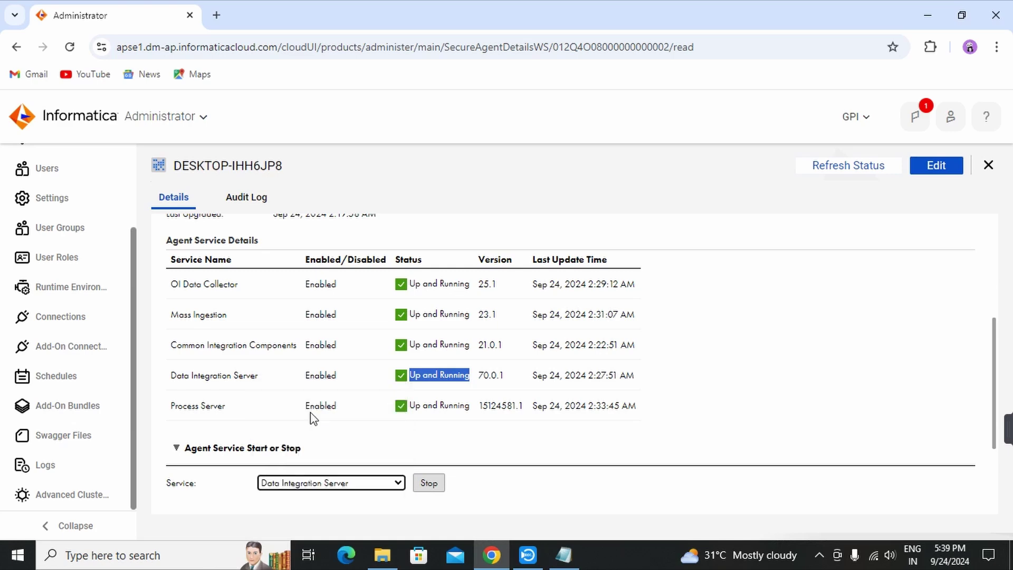
left_click(172, 378)
left_click_drag(172, 377, 263, 380)
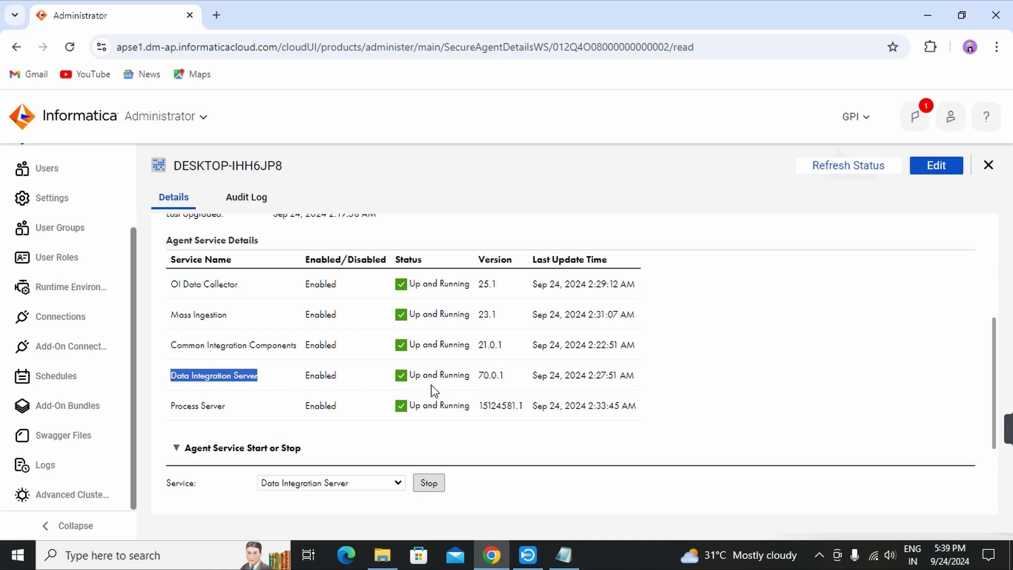
left_click(428, 487)
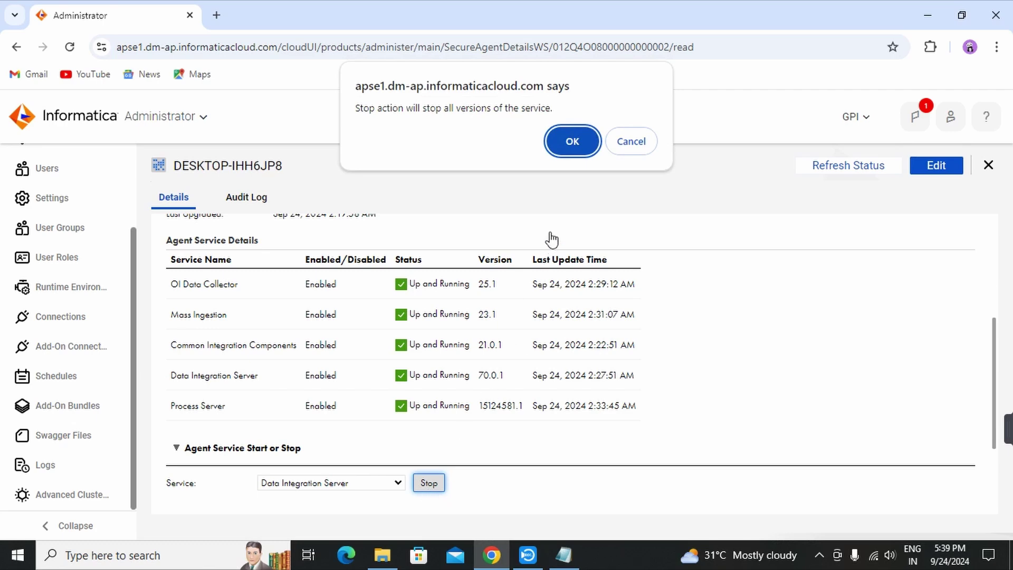
left_click(573, 148)
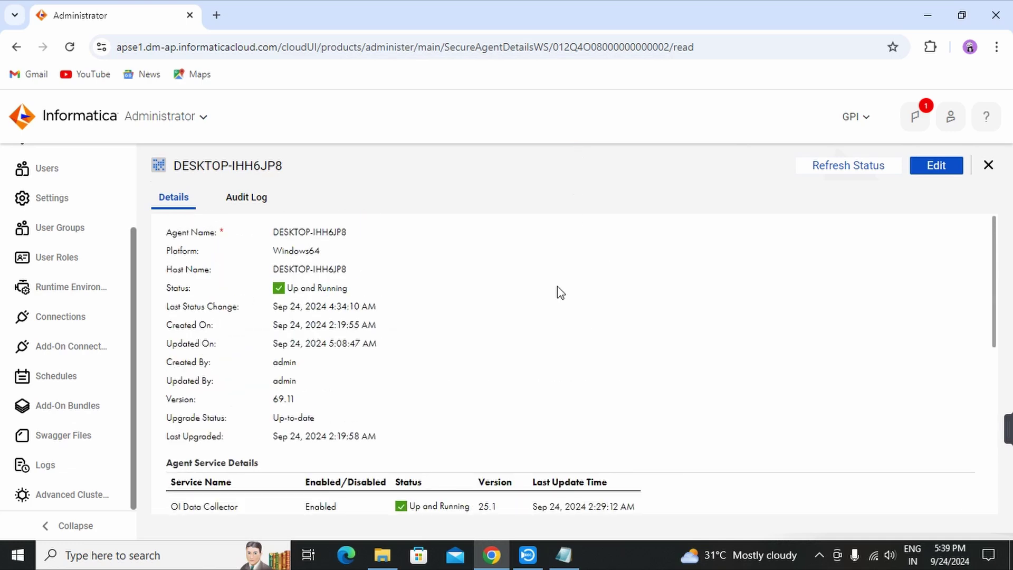
scroll(557, 287, "down", 4)
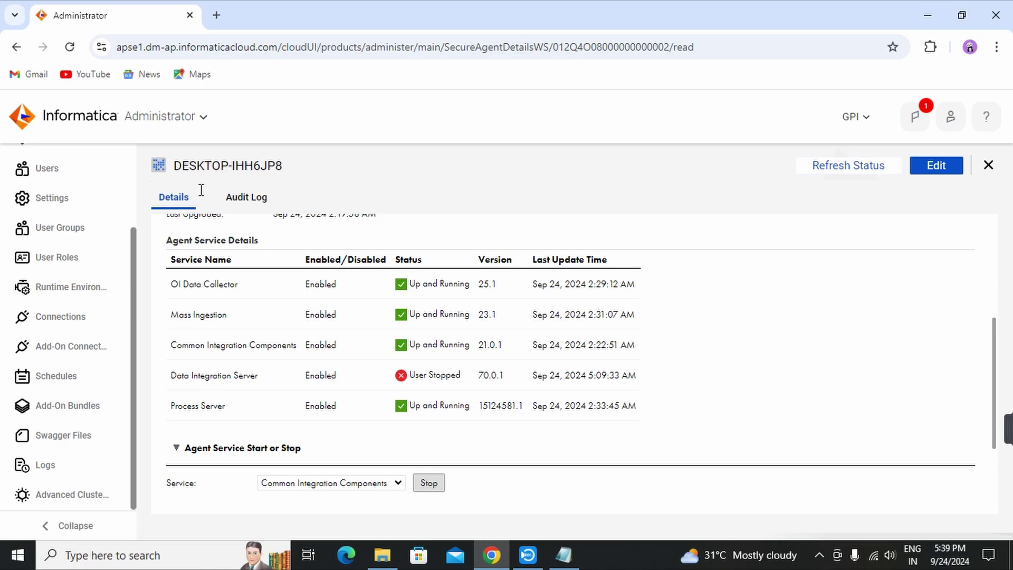
Open Data Integration from the services list in a new browser tab and switch to it.
left_click(203, 121)
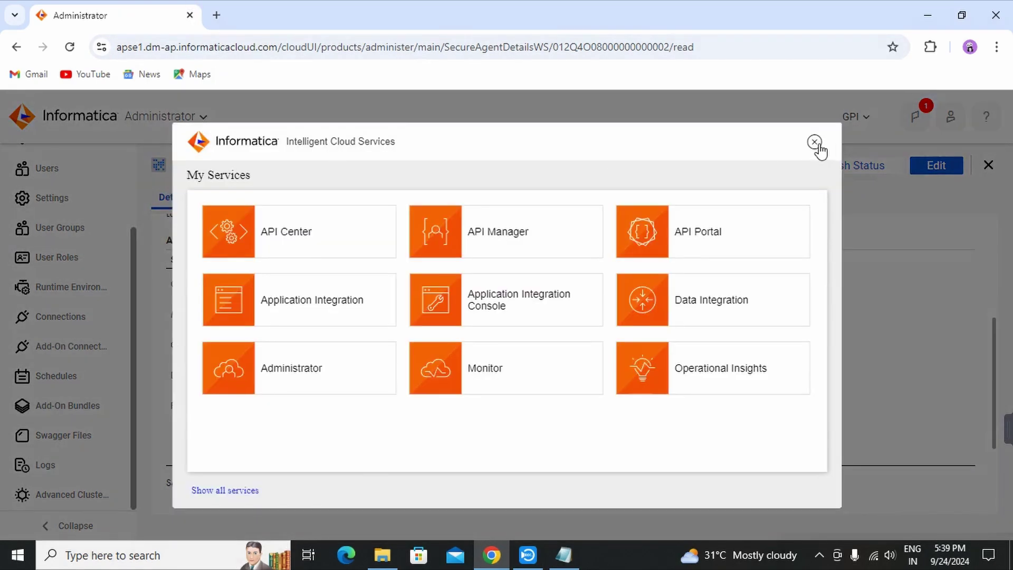
left_click(815, 143)
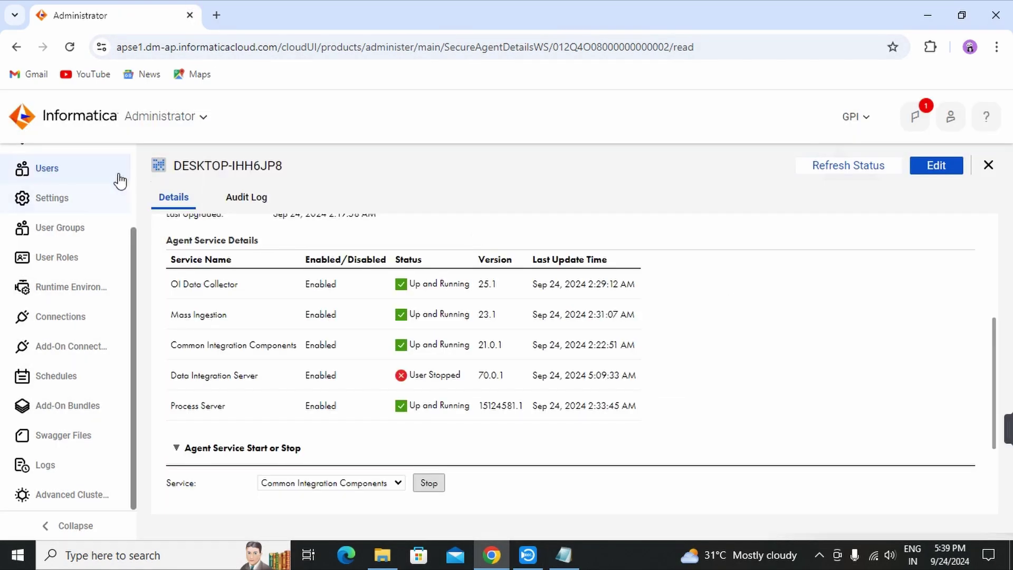
left_click(200, 124)
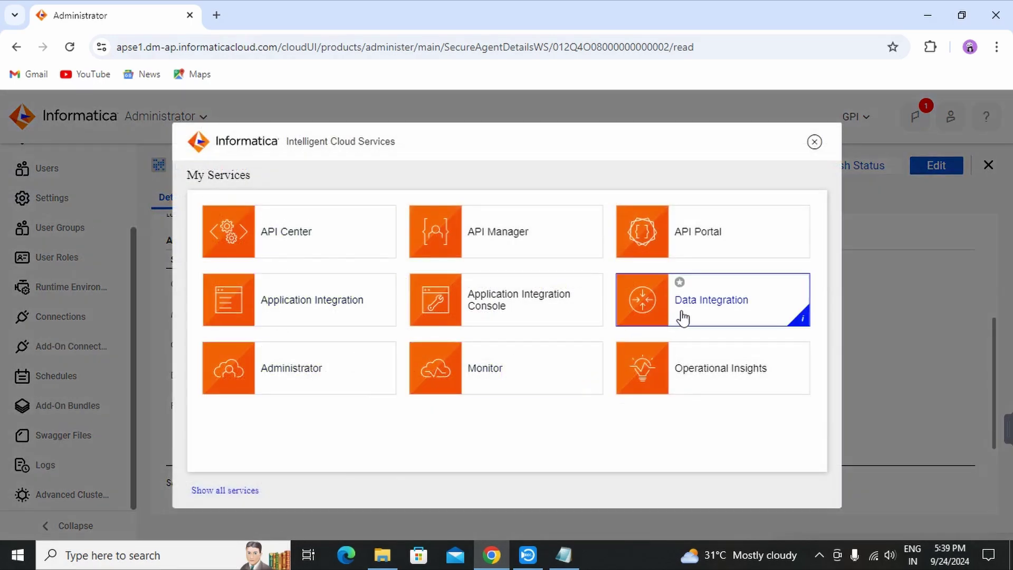
right_click(709, 312)
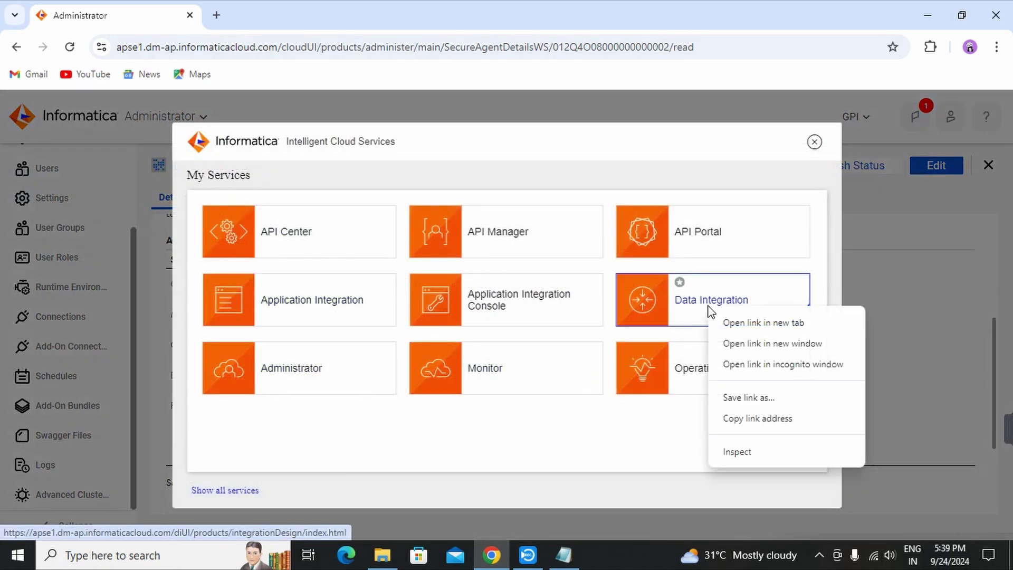
left_click(753, 325)
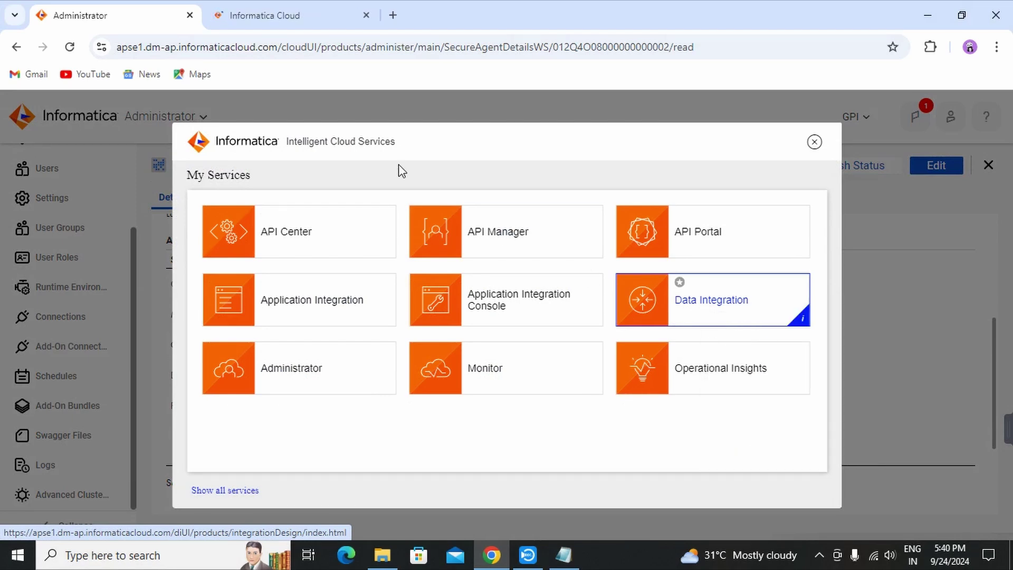
left_click(284, 17)
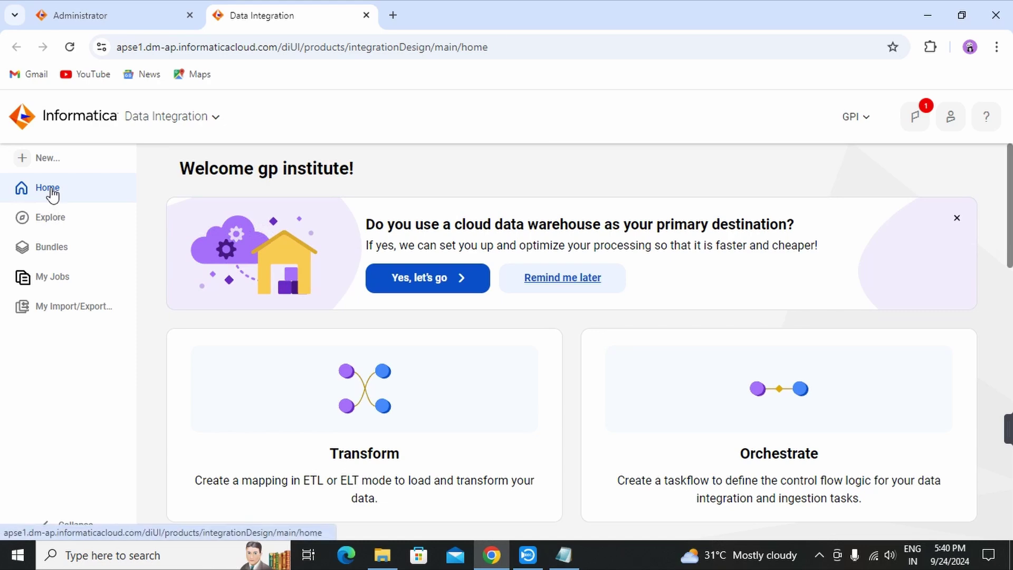
left_click(47, 158)
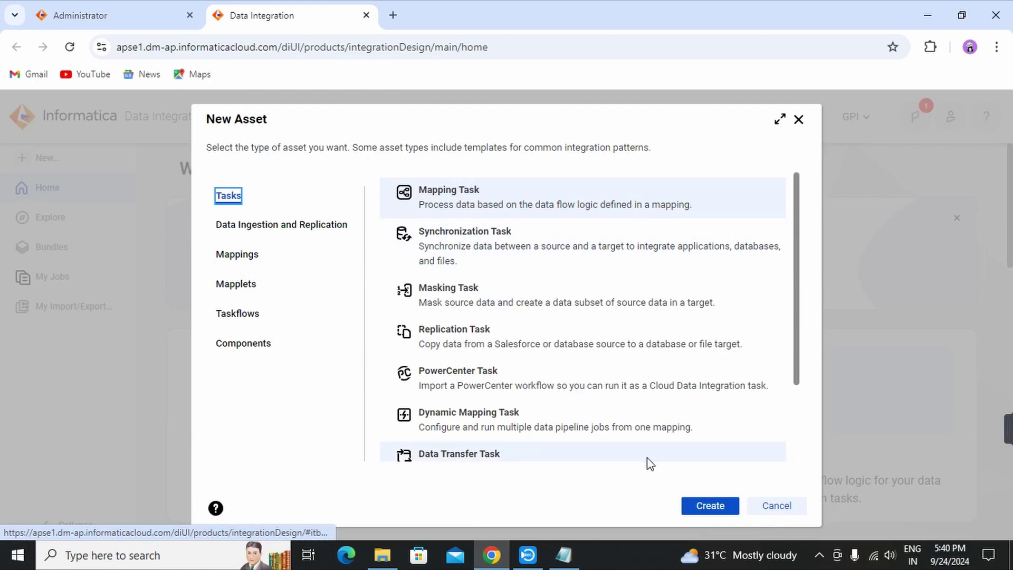
left_click(798, 120)
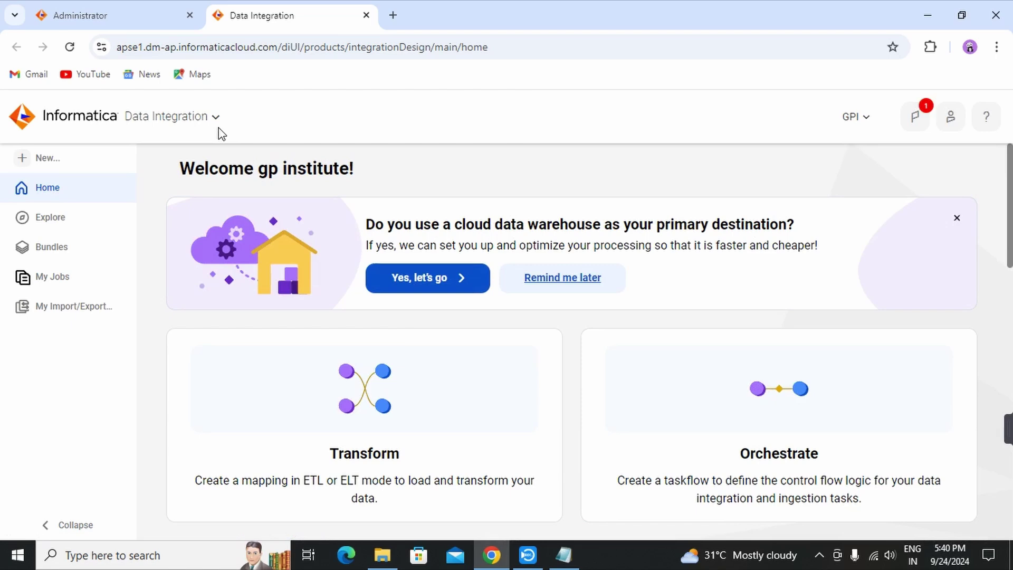
Back in Administrator, start Data Integration Server on DESKTOP-IHH6JP8 and confirm the start.
left_click(132, 21)
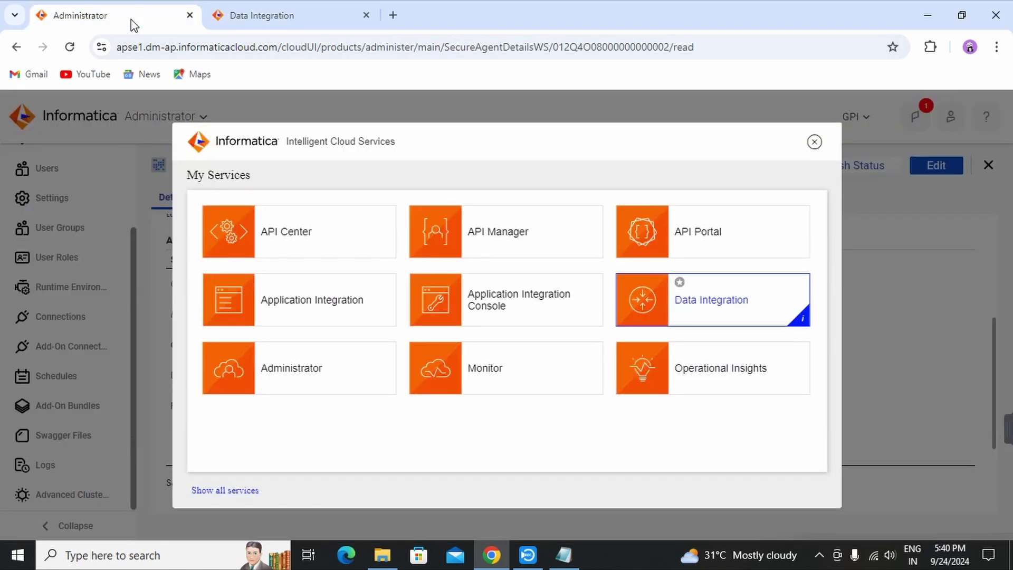
left_click(814, 142)
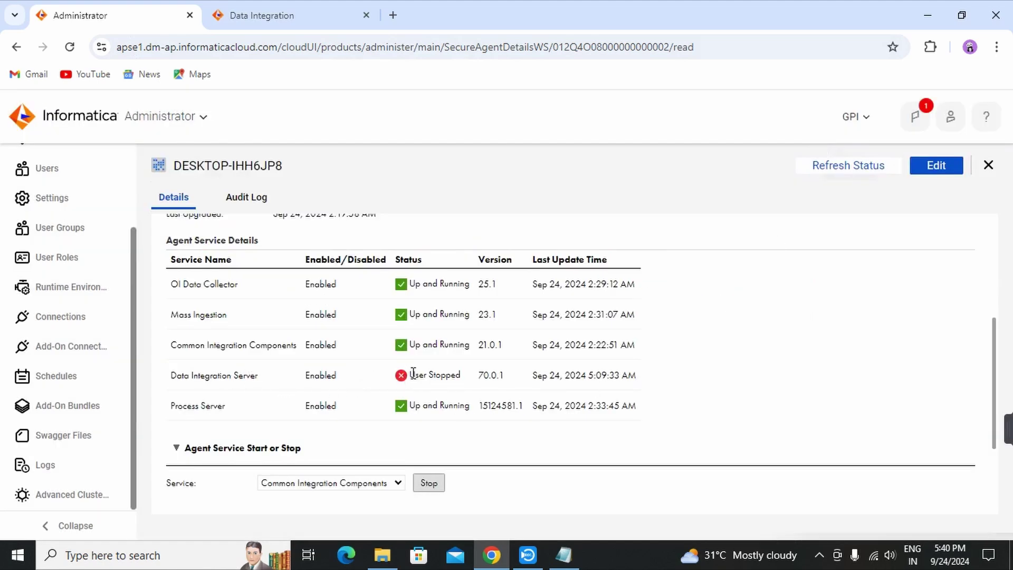
left_click_drag(416, 373, 466, 379)
left_click(397, 484)
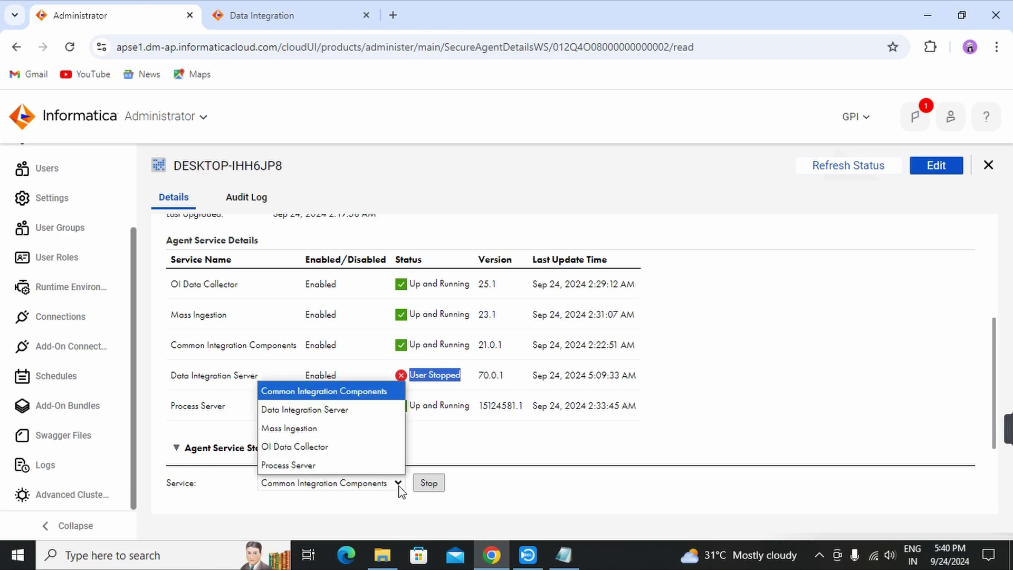
left_click(316, 409)
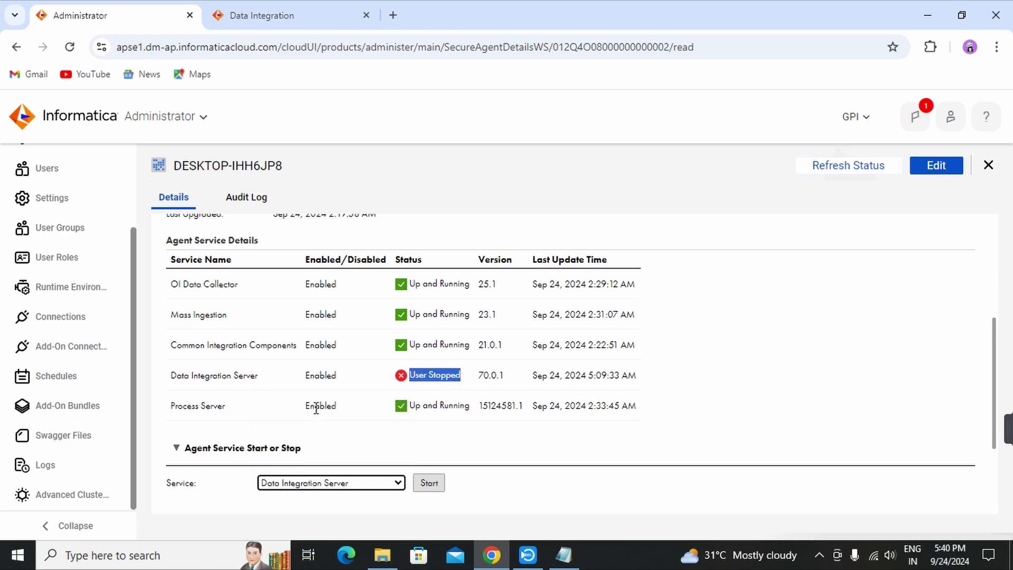
left_click(429, 489)
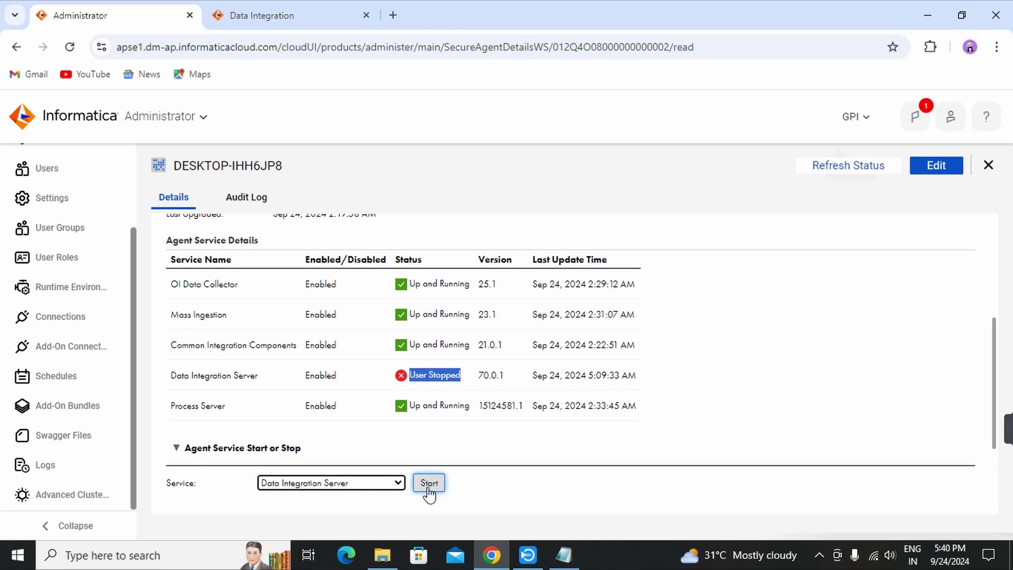
left_click(429, 489)
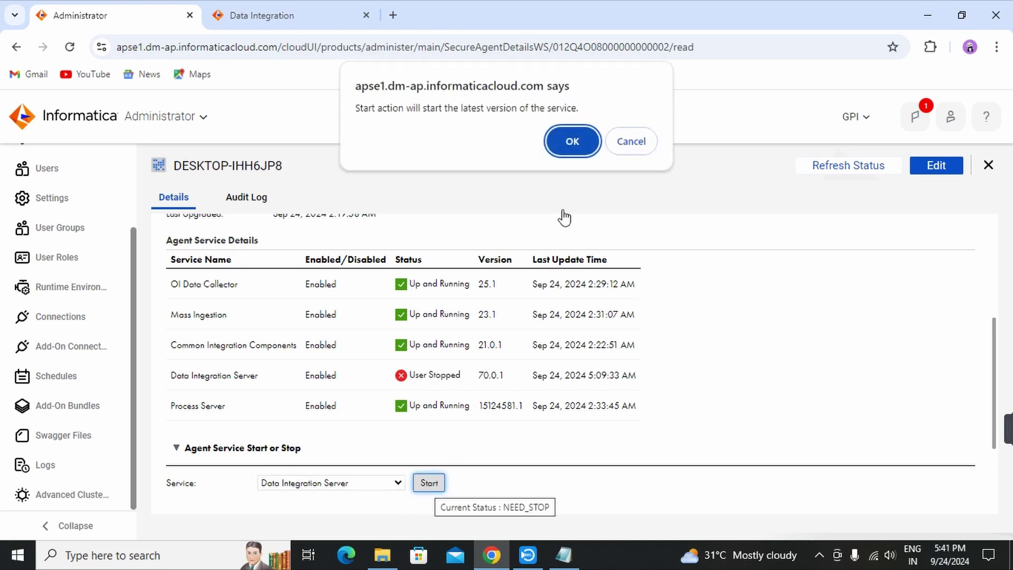
left_click(577, 152)
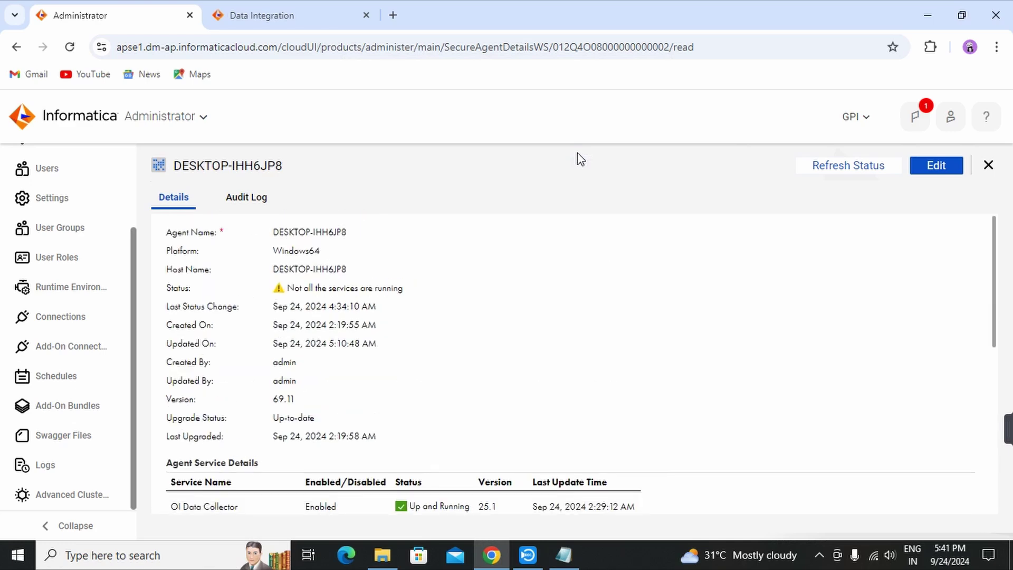
Refresh agent status until Data Integration Server shows Starting up, then launch Paint.
scroll(582, 260, "down", 4)
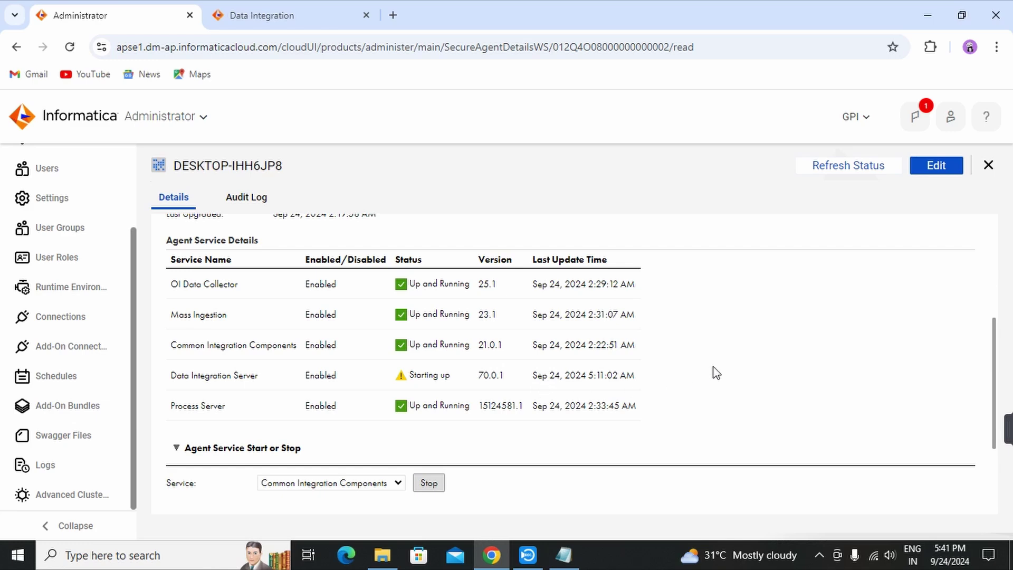
left_click(836, 170)
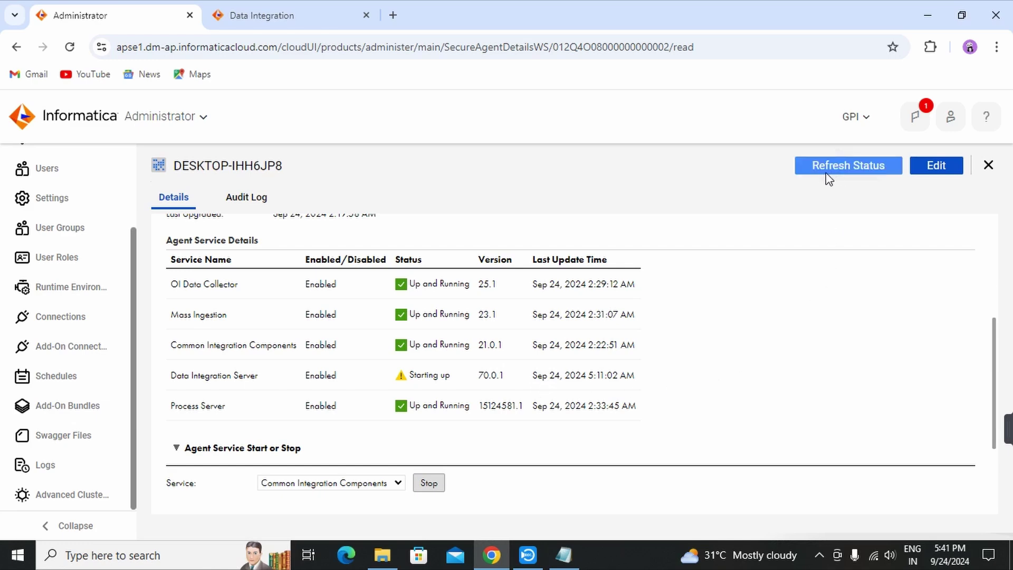
left_click(837, 173)
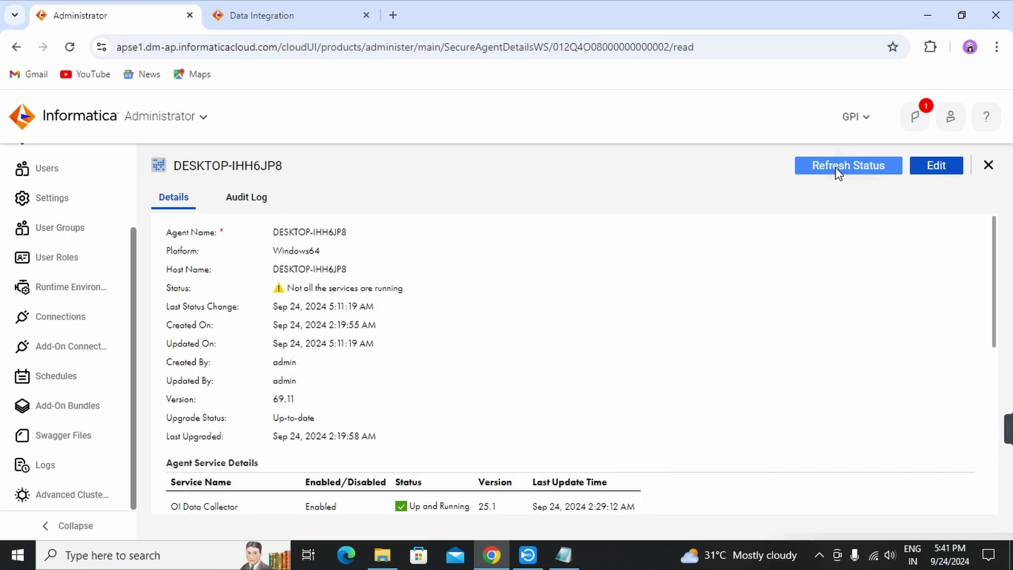
scroll(678, 267, "down", 4)
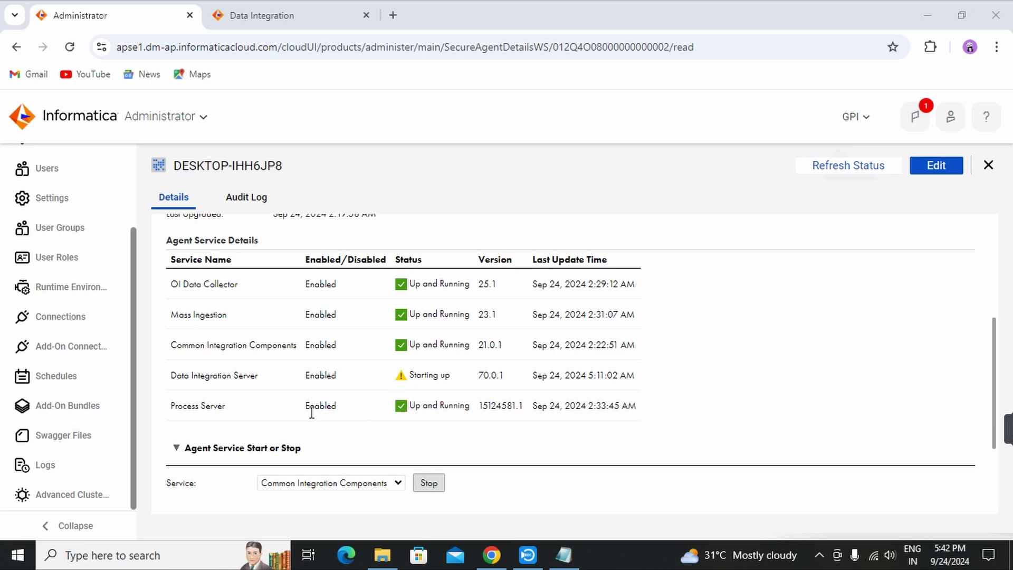
left_click(169, 557)
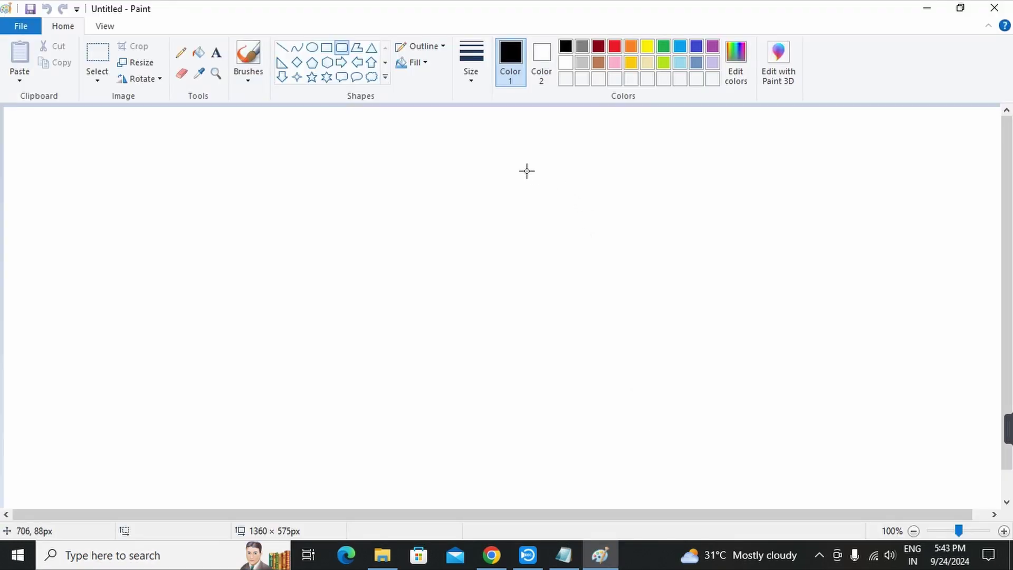
Draw a tall red rounded rectangle on the right side of the canvas.
mouse_move(525, 178)
left_mouse_down()
mouse_move(654, 366)
mouse_move(754, 458)
left_mouse_up()
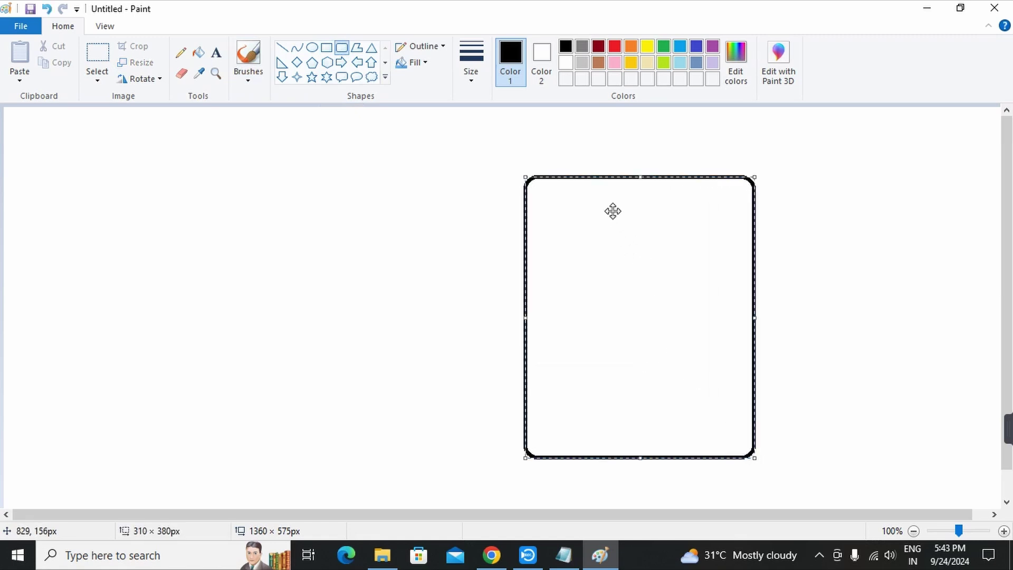
left_click(617, 50)
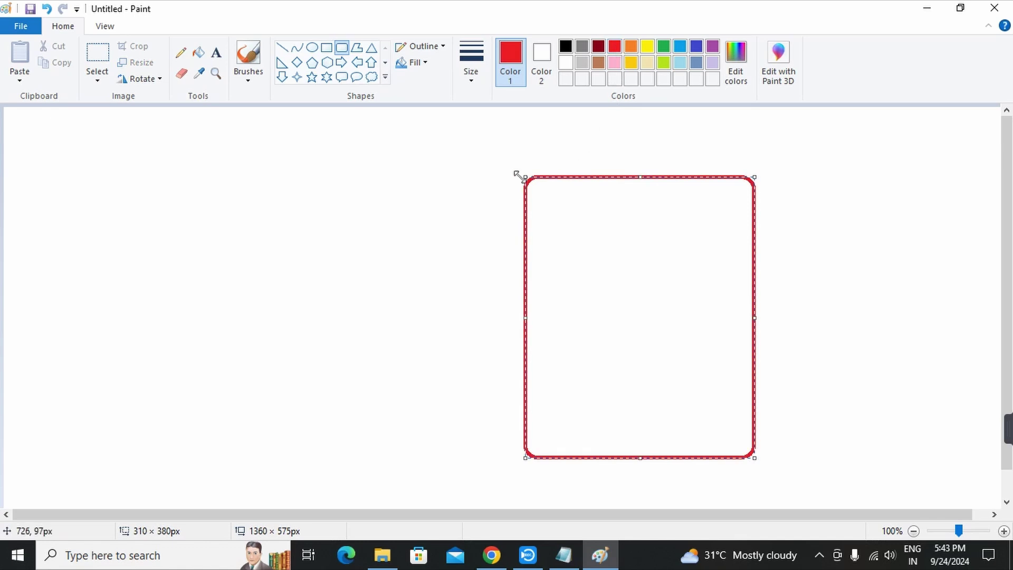
left_click(434, 131)
Draw two black ellipses stacked one above the other on the left.
left_click(312, 47)
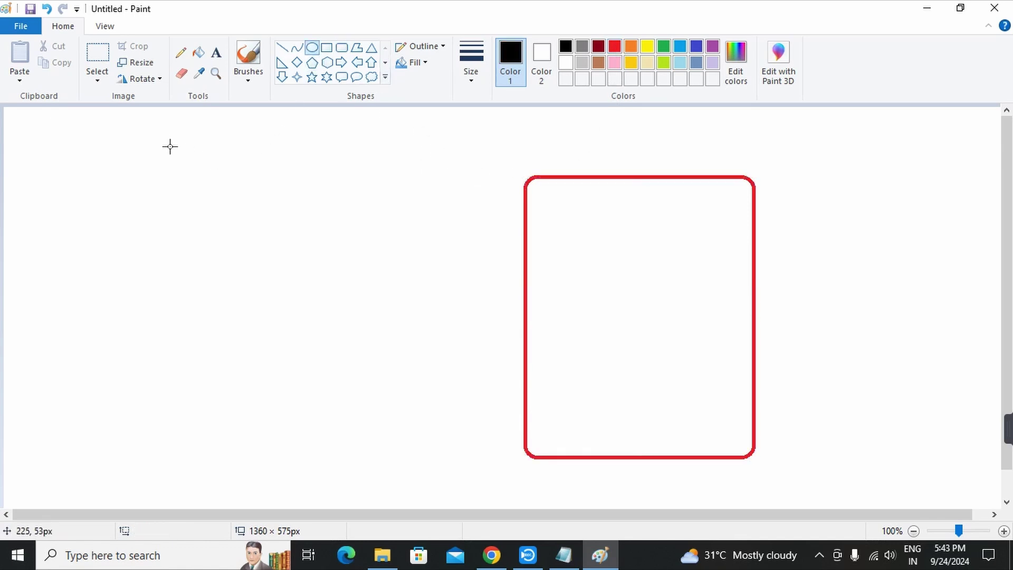
left_click_drag(156, 142, 354, 274)
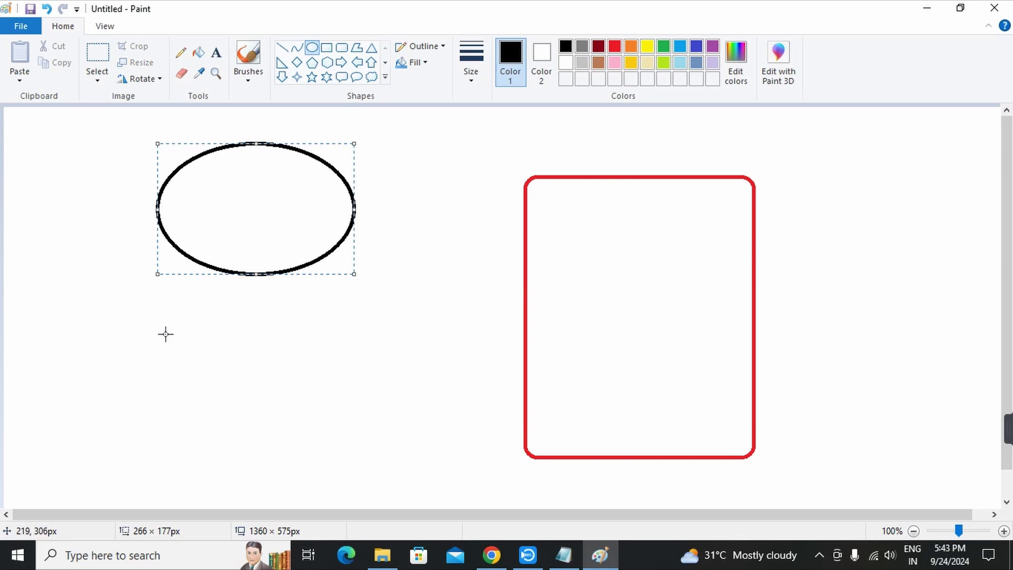
left_click_drag(153, 363, 362, 489)
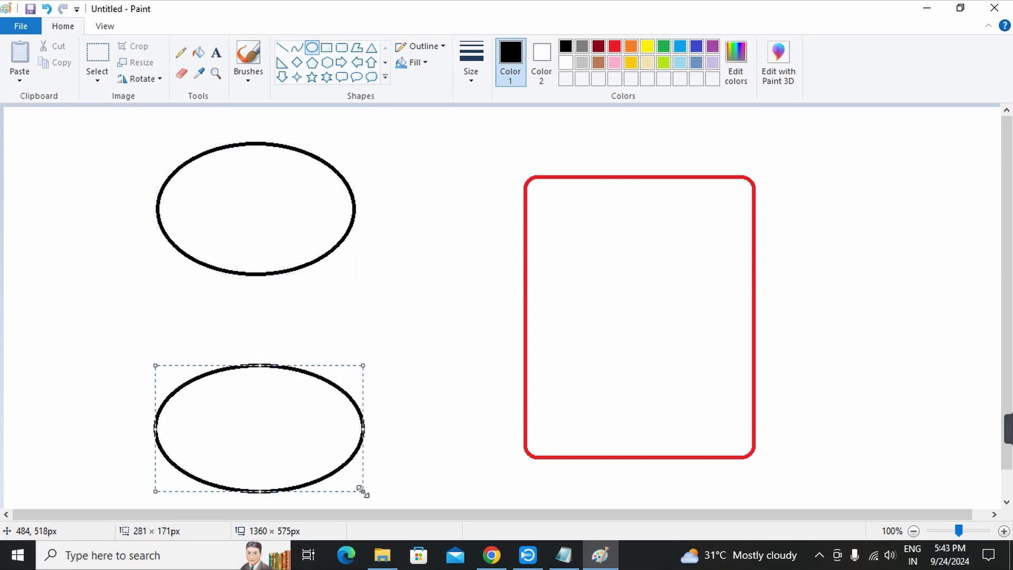
left_click(450, 276)
Add red text labels: hr_src in the upper oval and hr_tgt in the lower oval.
left_click(614, 46)
left_click(217, 53)
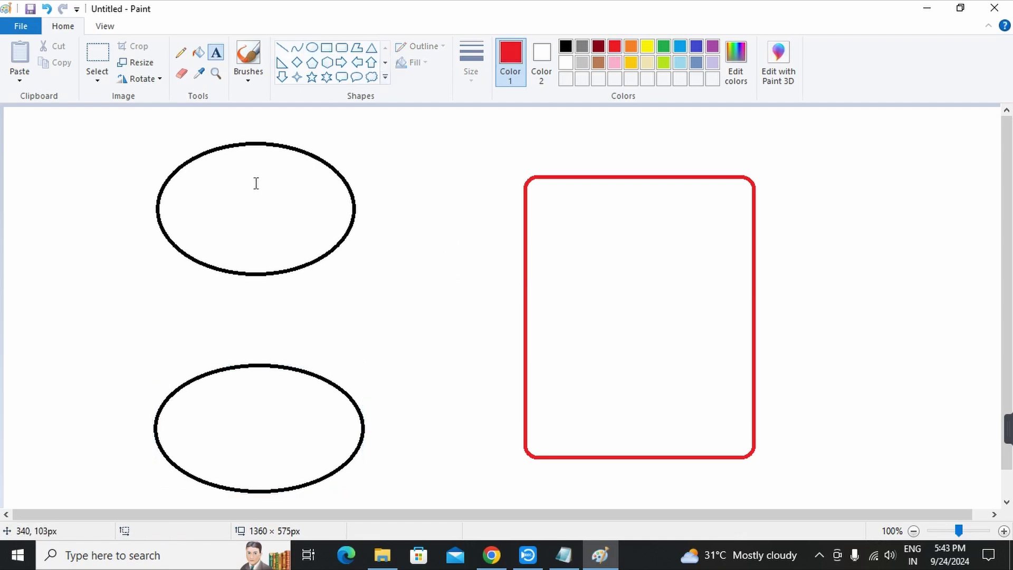
left_click(207, 185)
type("h")
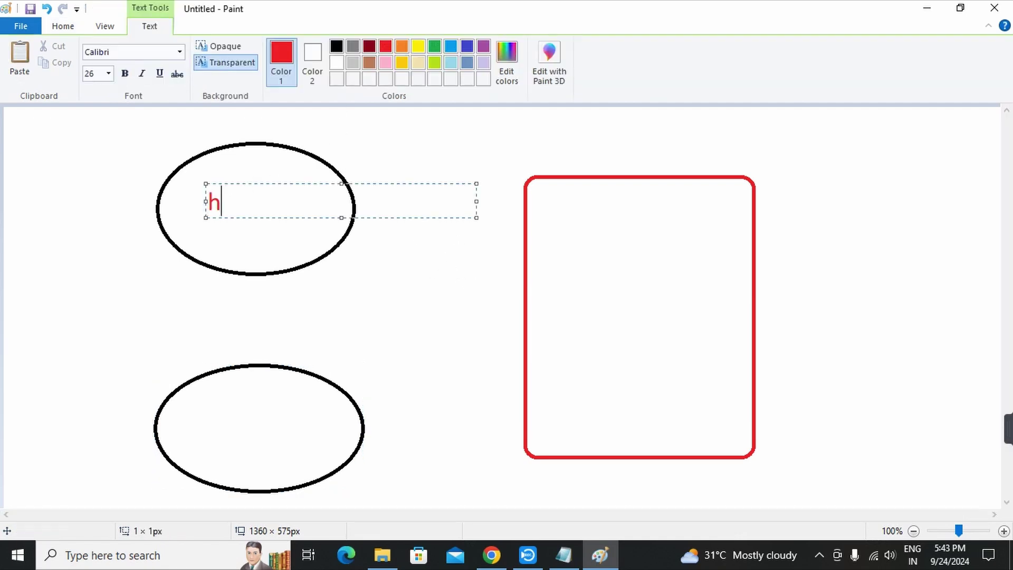
type("r_src")
left_click(215, 432)
left_click(215, 432)
type("hr")
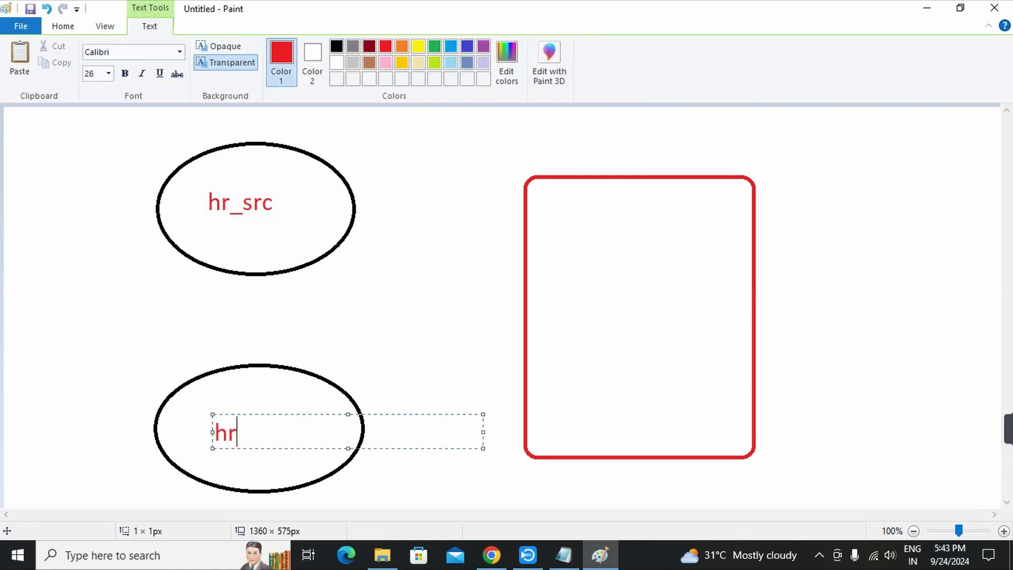
type("_tgt")
left_click(380, 336)
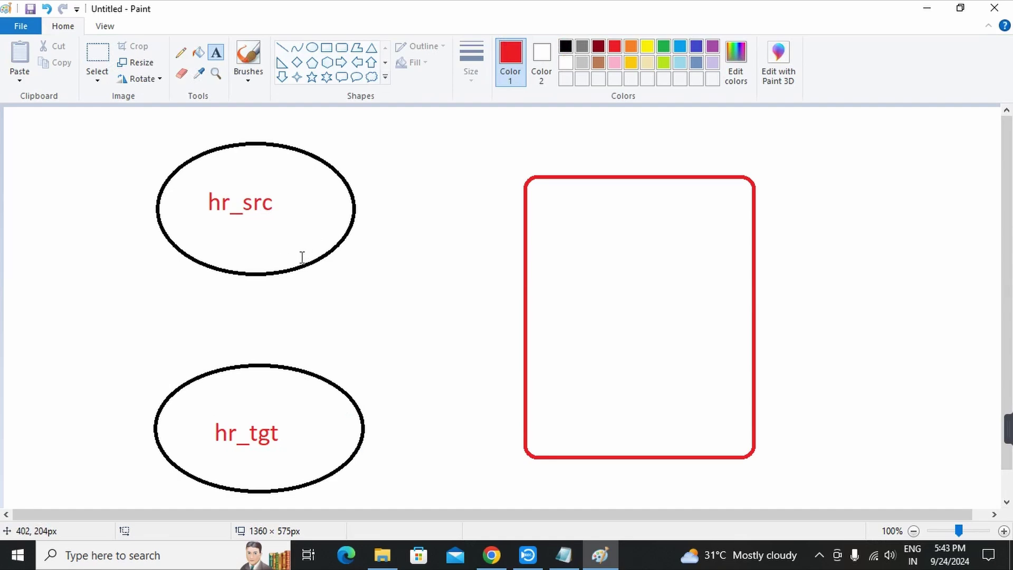
left_click(283, 49)
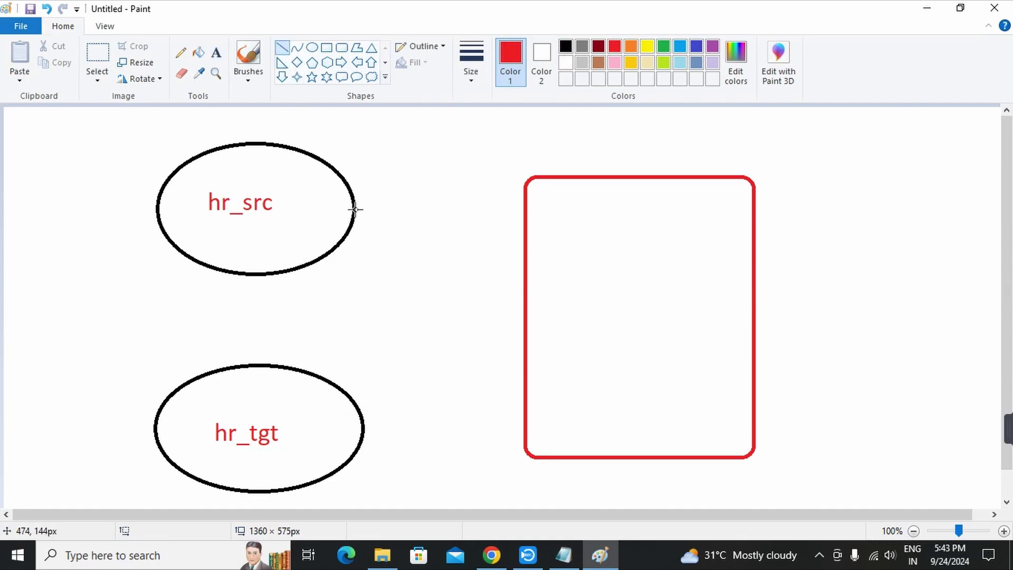
Draw a red arrow from the hr_src oval into the red rounded rectangle.
left_click_drag(355, 208, 596, 293)
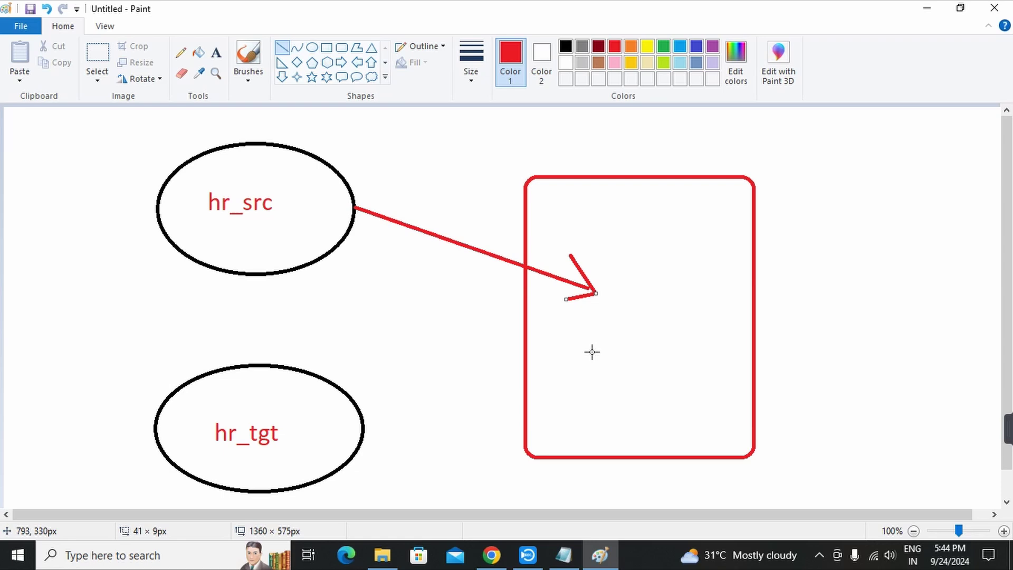
left_click(594, 331)
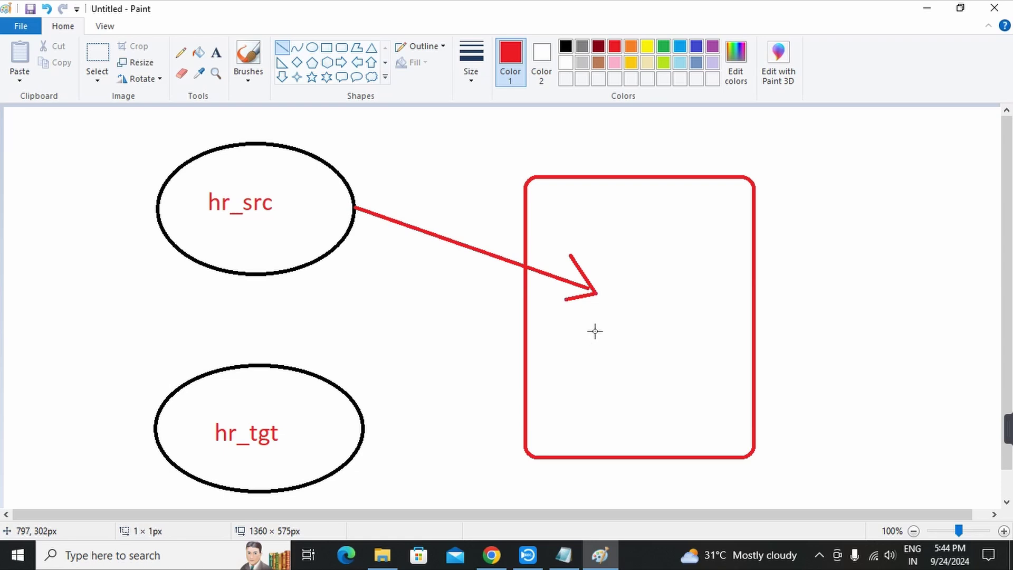
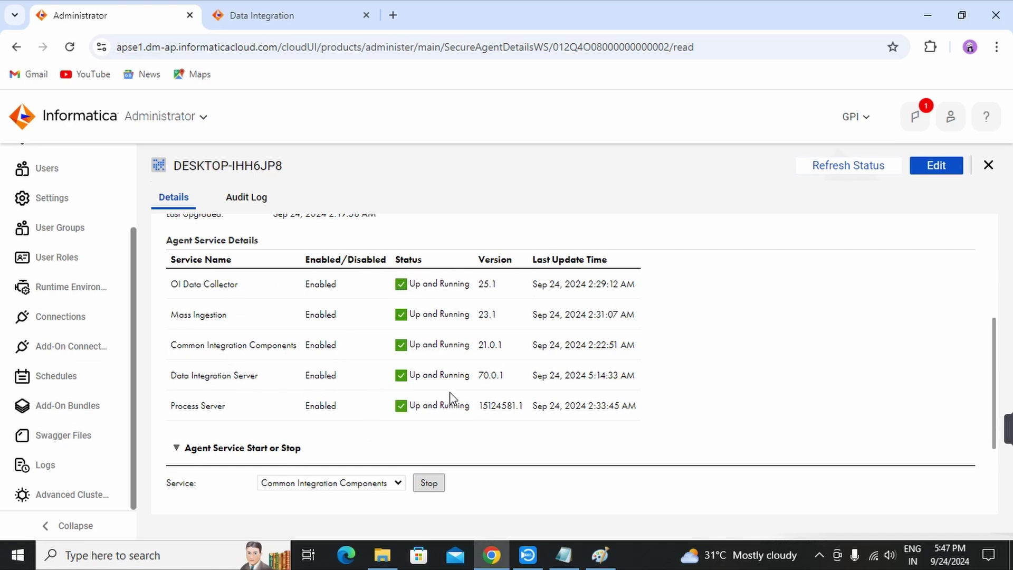
Check the Common Integration Components service status and go to the Connections list.
left_click(432, 490)
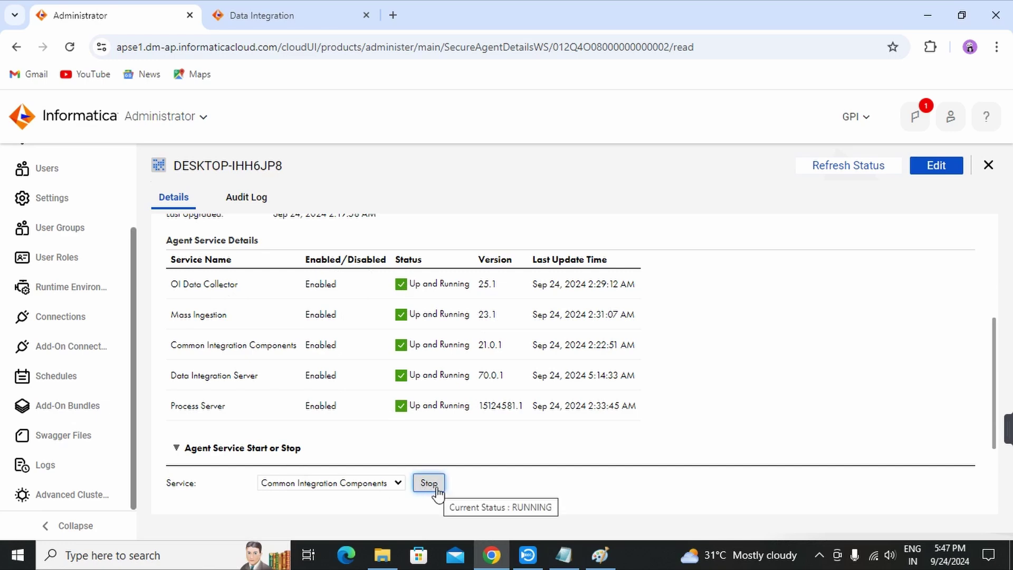
left_click(72, 324)
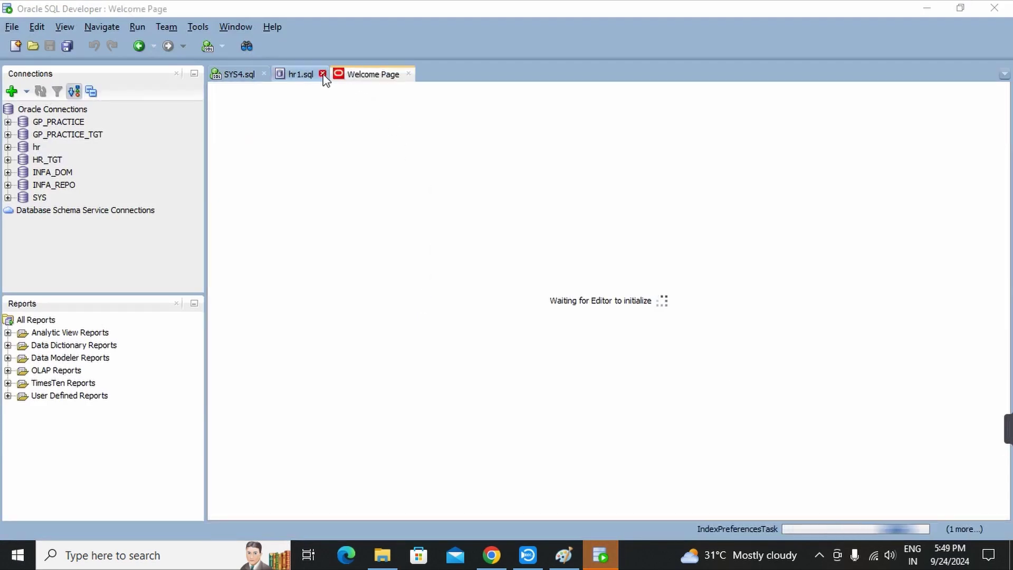
Close the hr1.sql and SYS4.sql worksheets in SQL Developer.
left_click(264, 74)
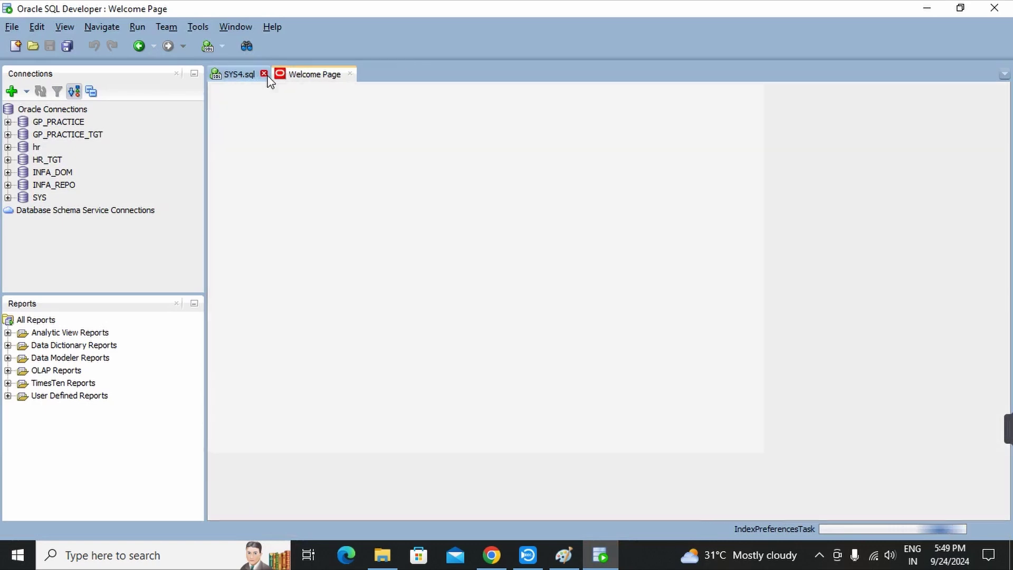
left_click(261, 73)
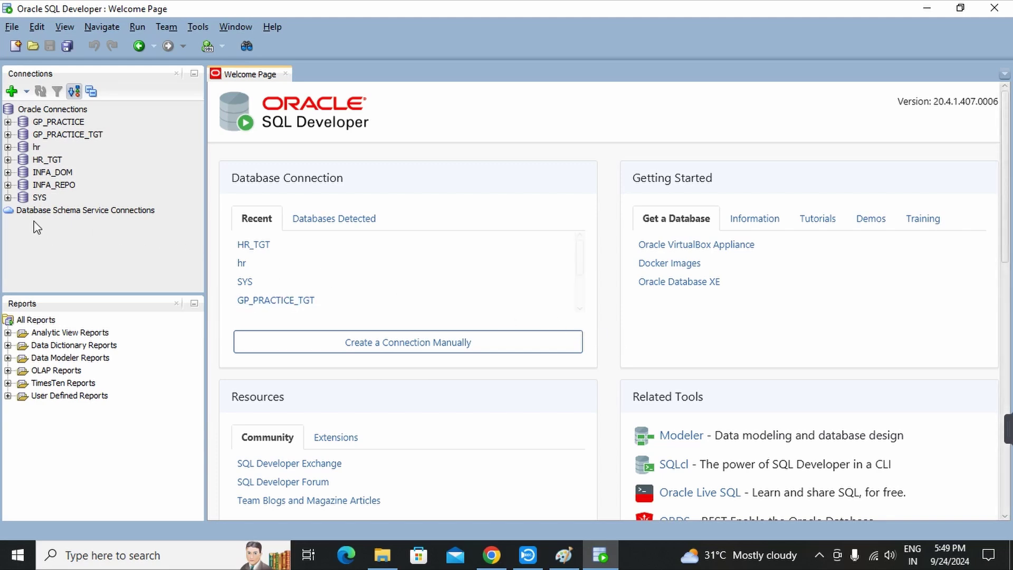
Connect to hr, run select * from employees; and count the rows (107).
double_click(37, 147)
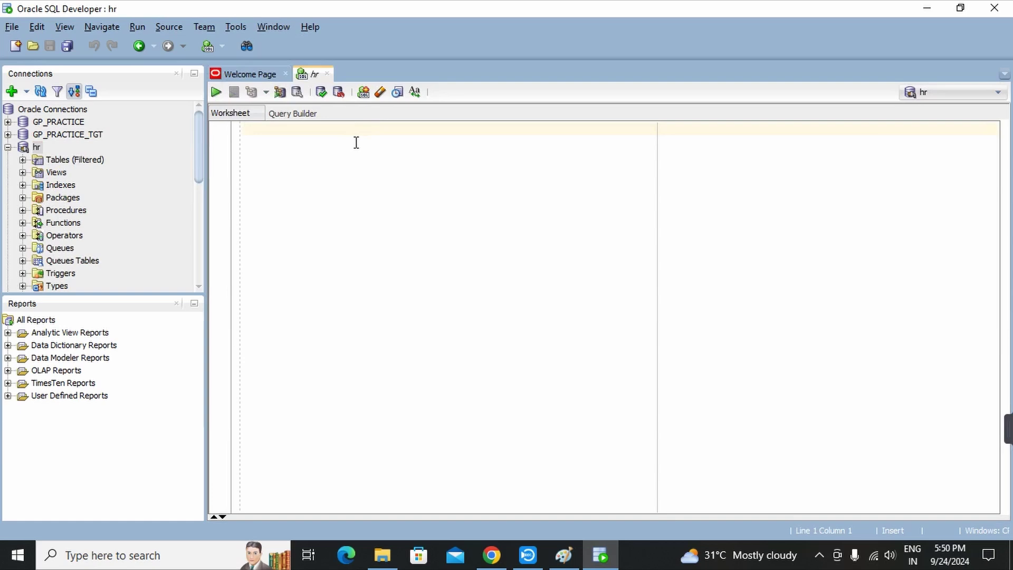
type("select ")
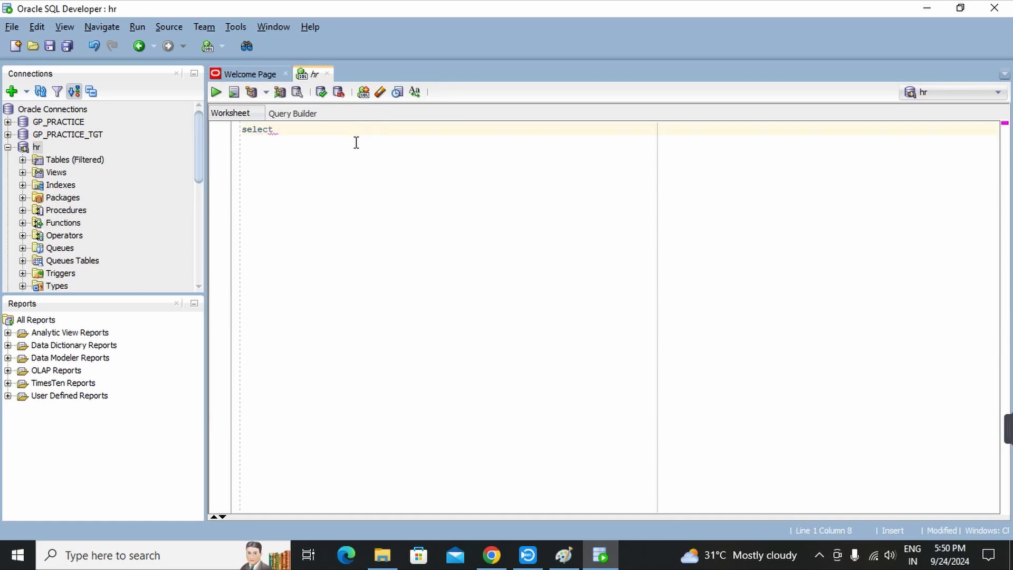
type("* from employees;")
key("ctrl+Return")
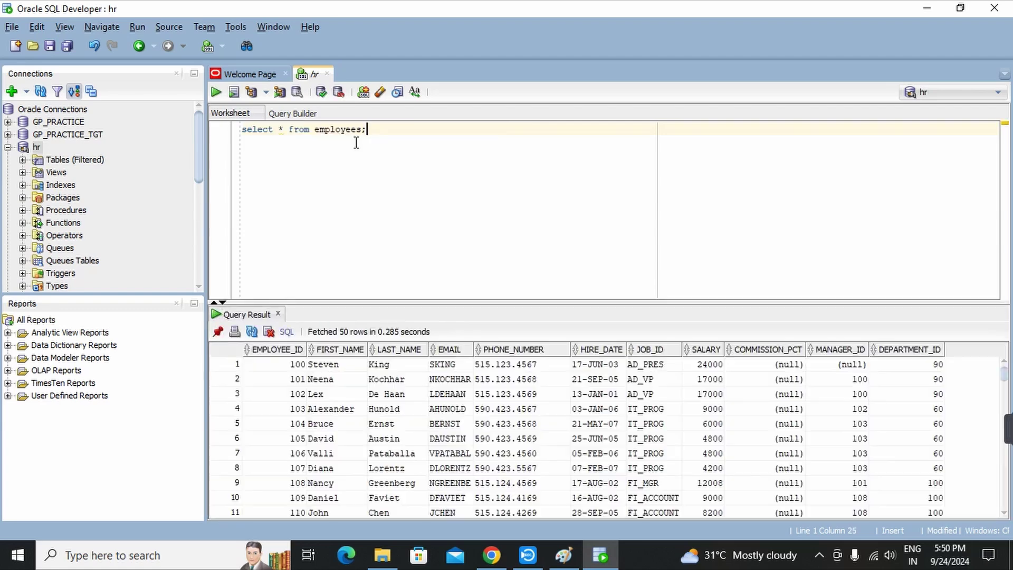
left_click(509, 383)
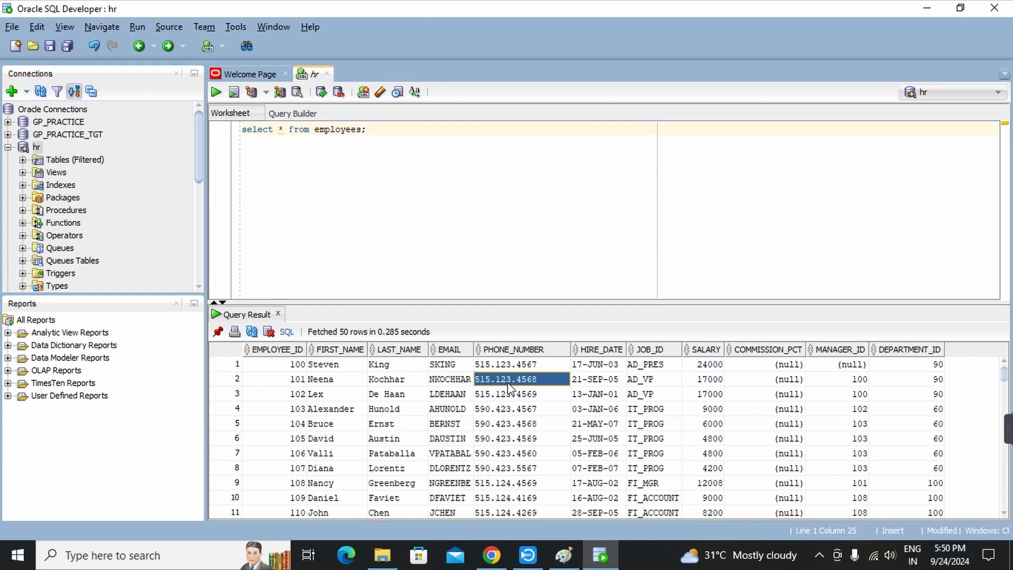
right_click(508, 383)
left_click(539, 438)
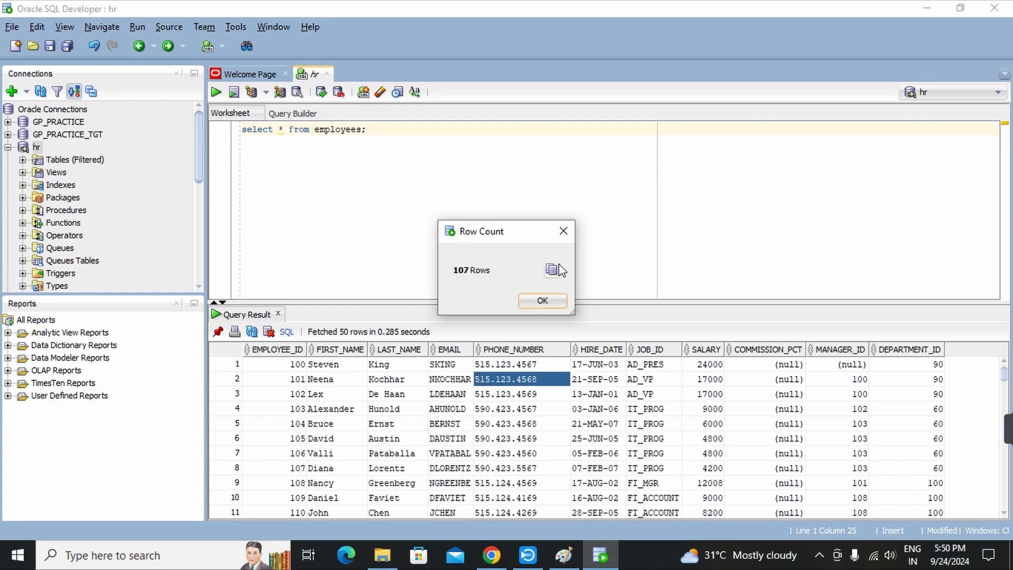
left_click(542, 301)
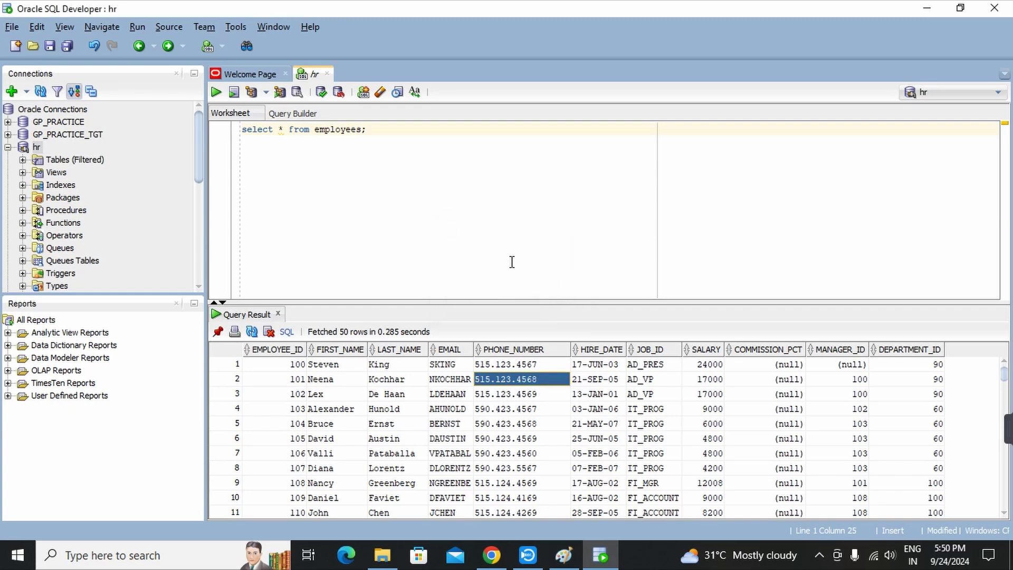
left_click(278, 313)
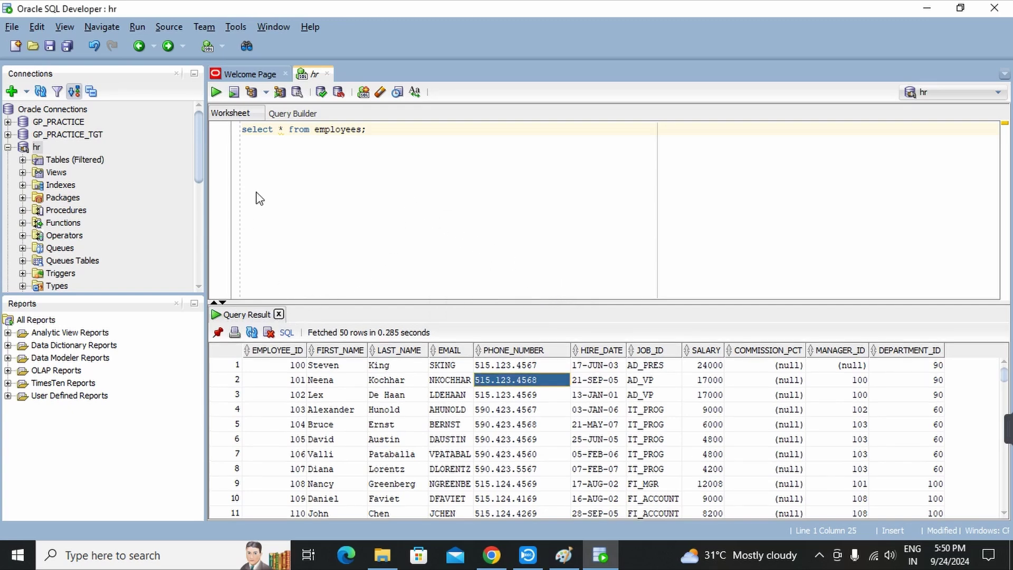
Run desc employees; with F5 to list the table's columns and data types.
key("Return")
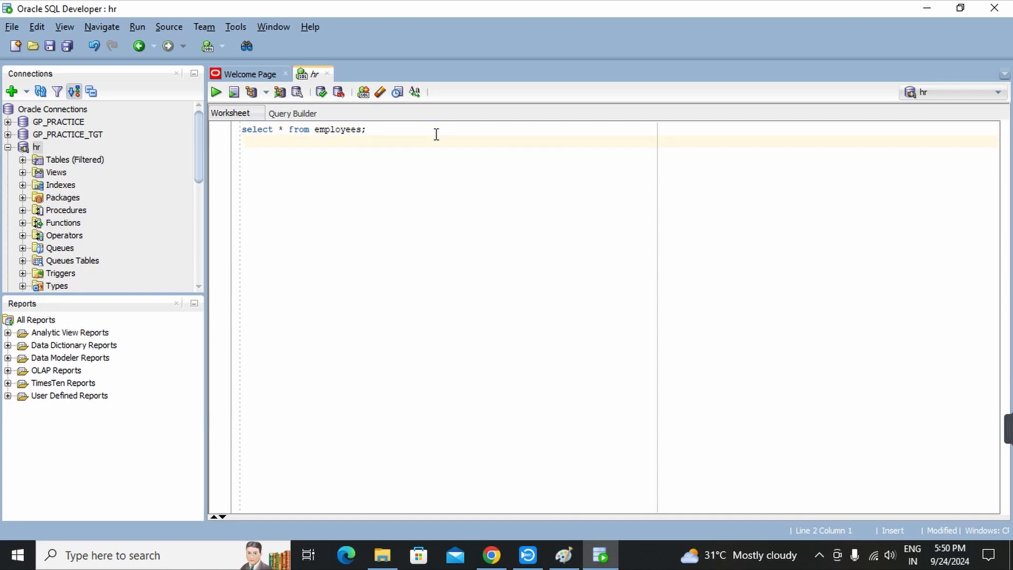
type("desc")
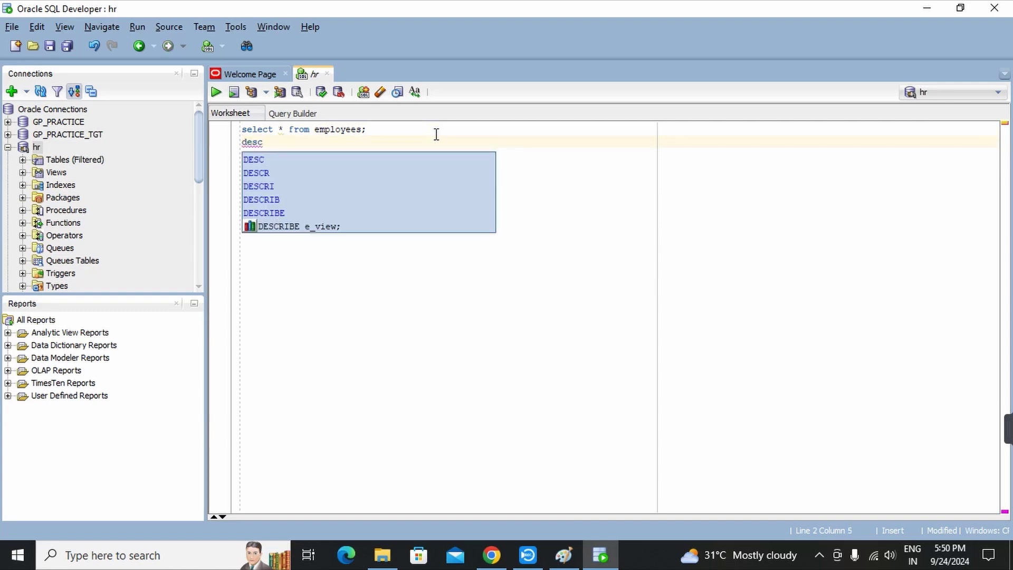
key("Escape")
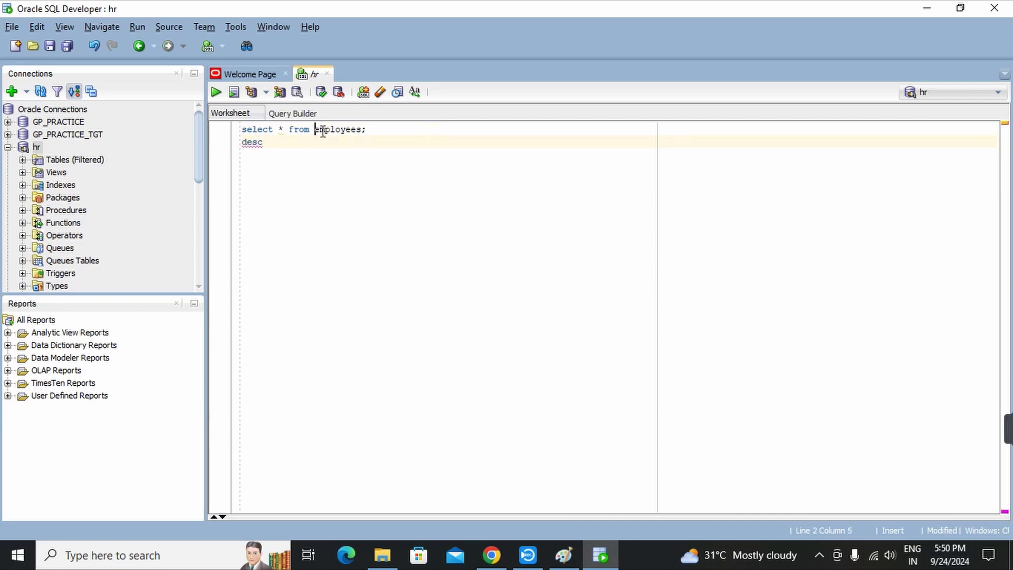
left_click_drag(315, 130, 382, 137)
key("ctrl+c")
left_click(285, 145)
key("ctrl+v")
key("Return")
key("BackSpace")
key("shift+Home")
key("F5")
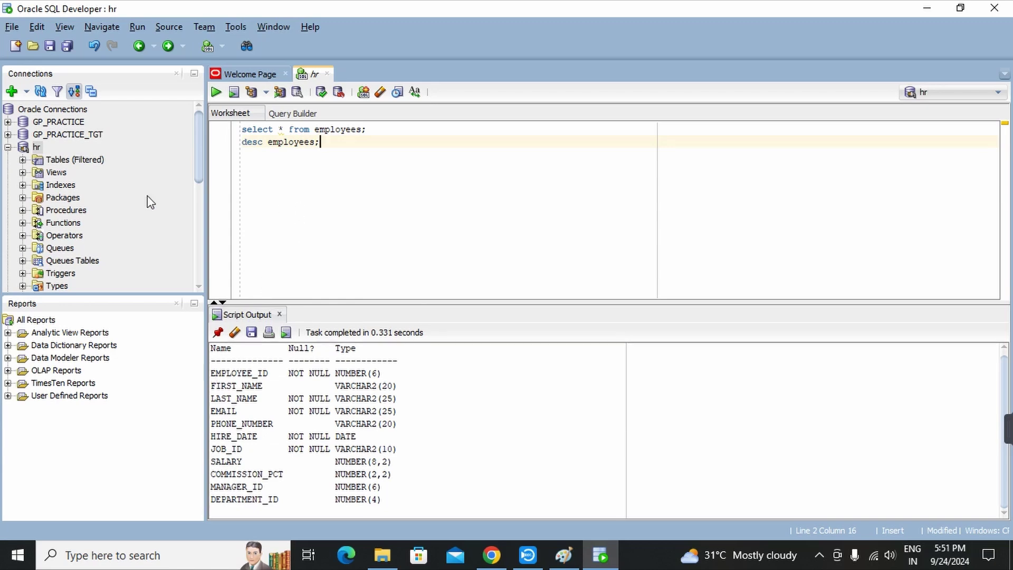
left_click(7, 148)
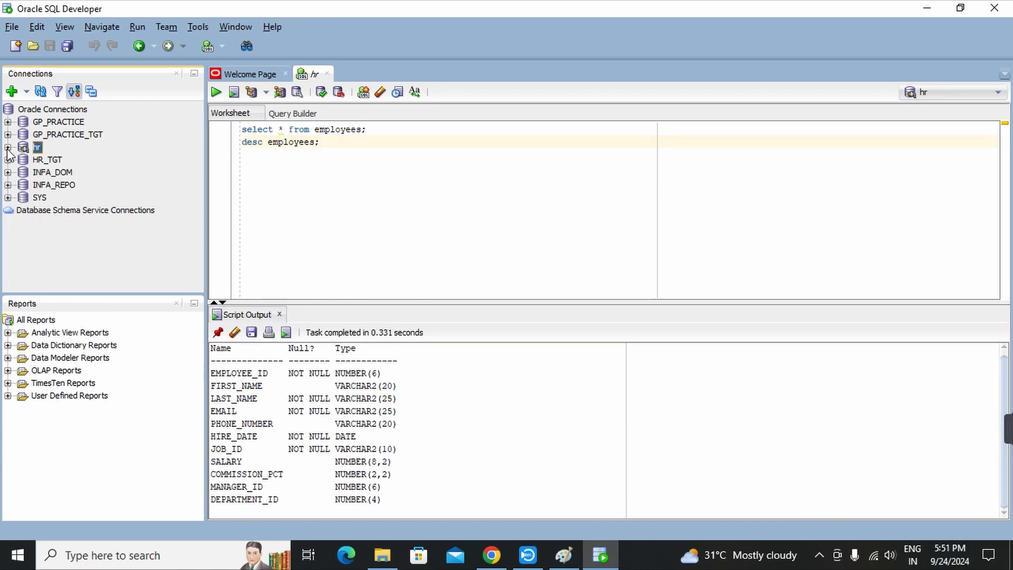
Connect to HR_TGT and run select * from emp_tgt_hr;.
double_click(46, 161)
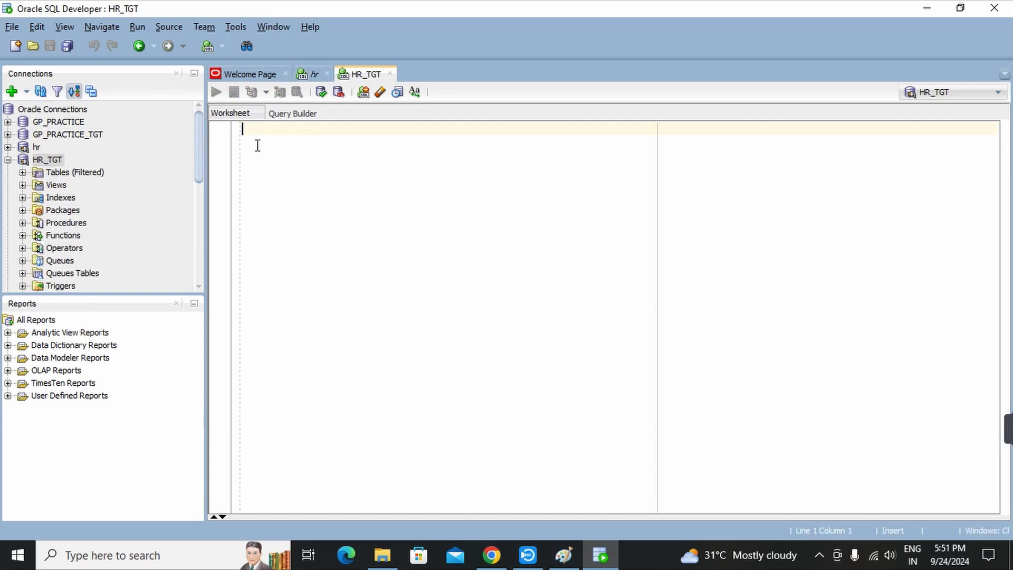
type("select ")
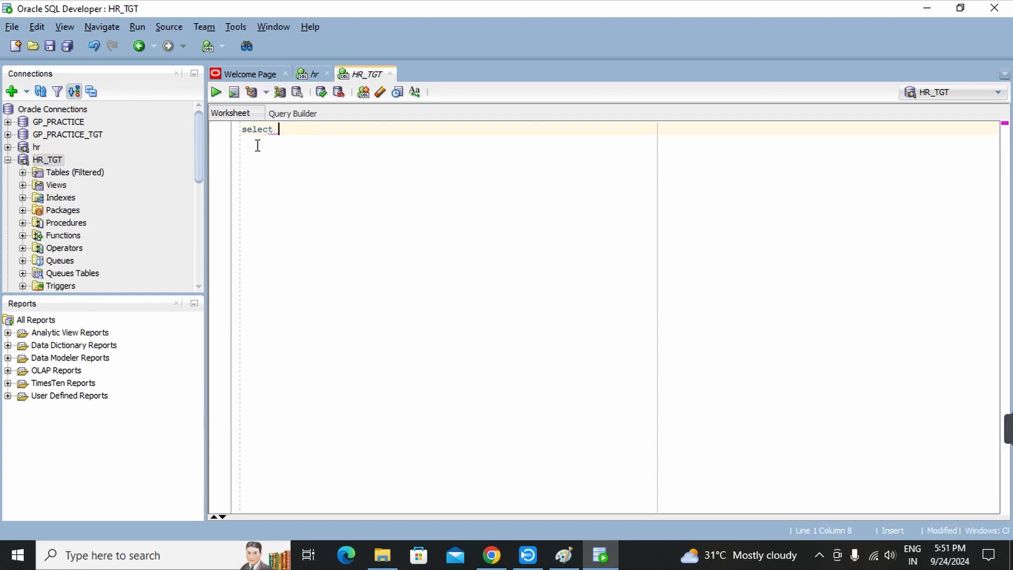
type("* frpm")
key("BackSpace")
key("BackSpace")
type("m")
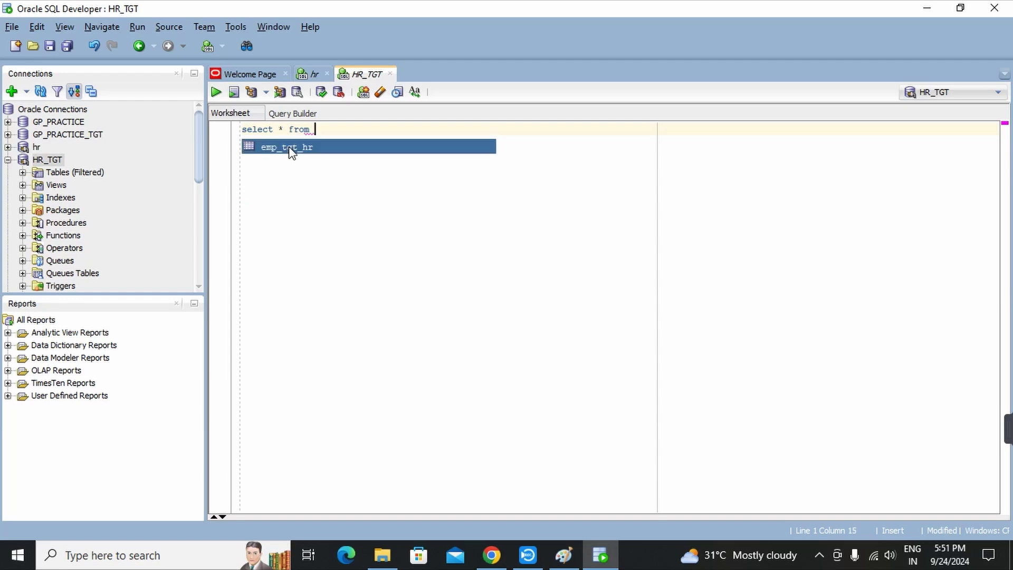
double_click(289, 150)
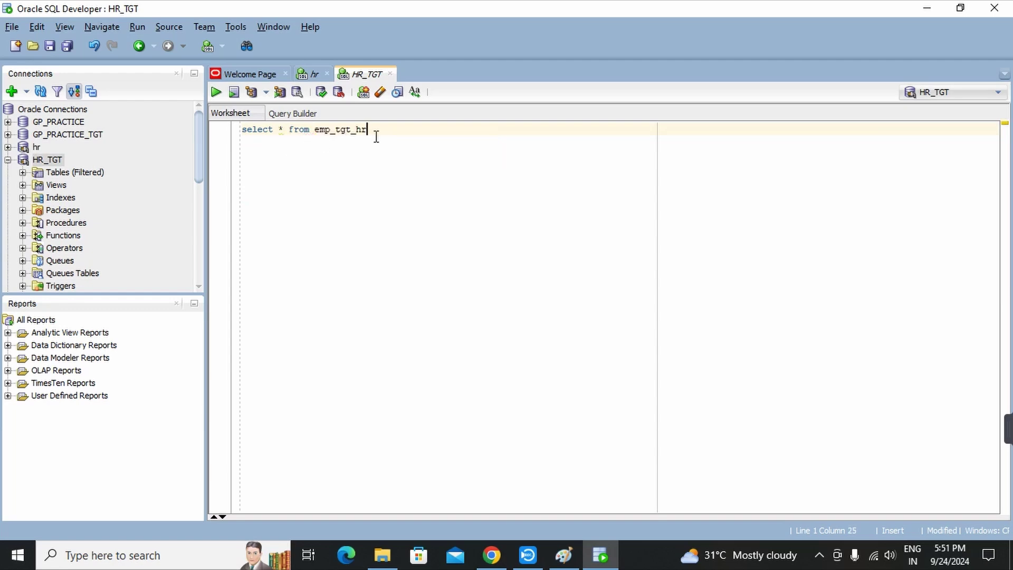
type(";")
key("ctrl+Return")
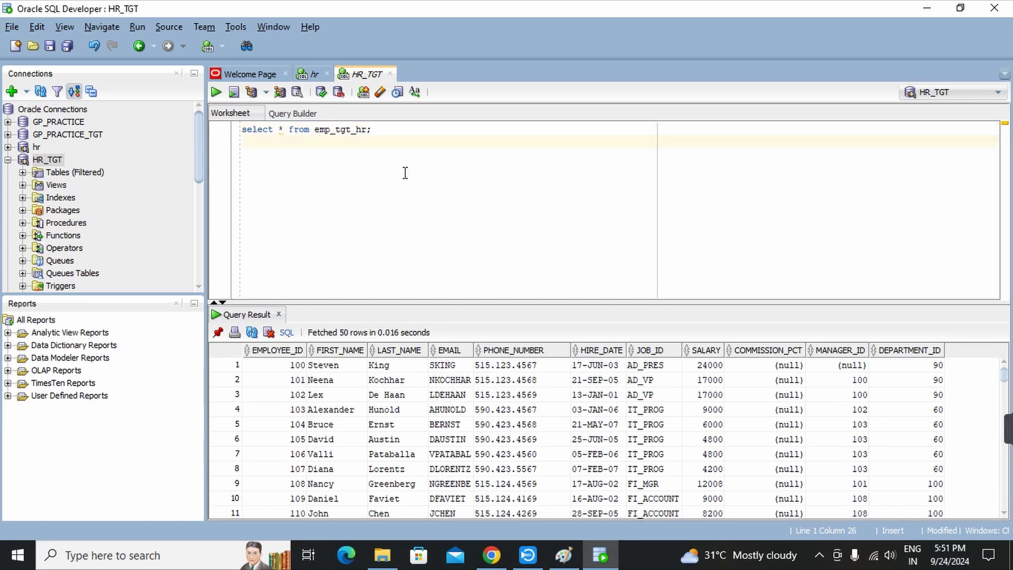
Truncate emp_tgt_hr, rerun the select to confirm it is empty, then delete the TRUNCATE line.
key("Return")
key("Return")
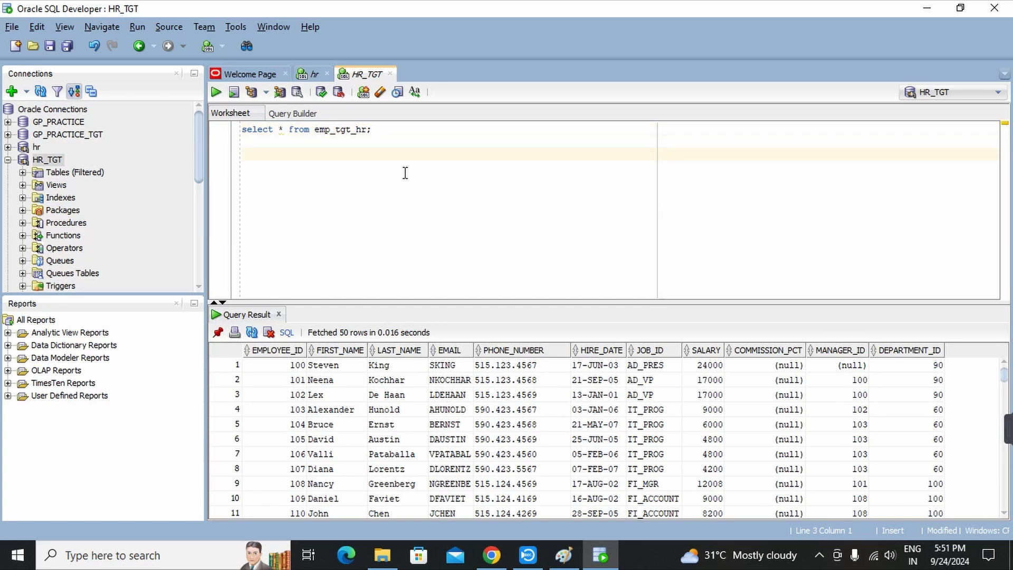
type("trunca")
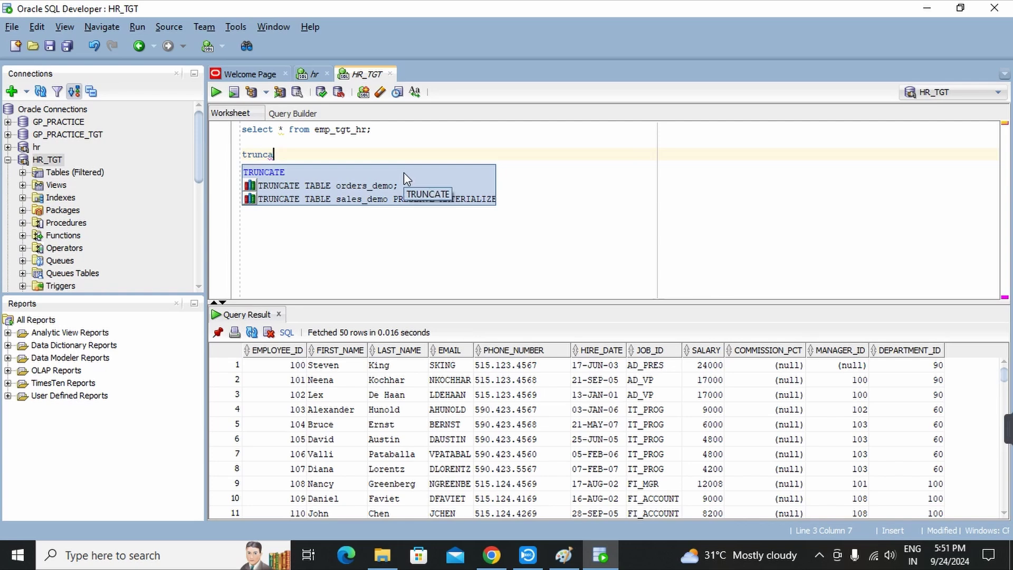
double_click(403, 172)
type("ta")
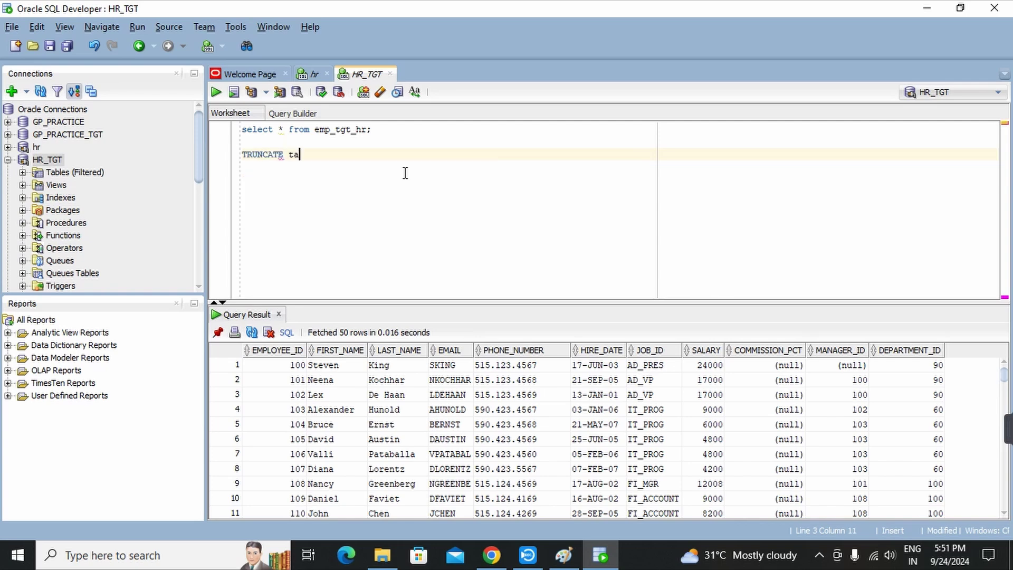
type("ble emp_tgt_hr;")
key("ctrl+Return")
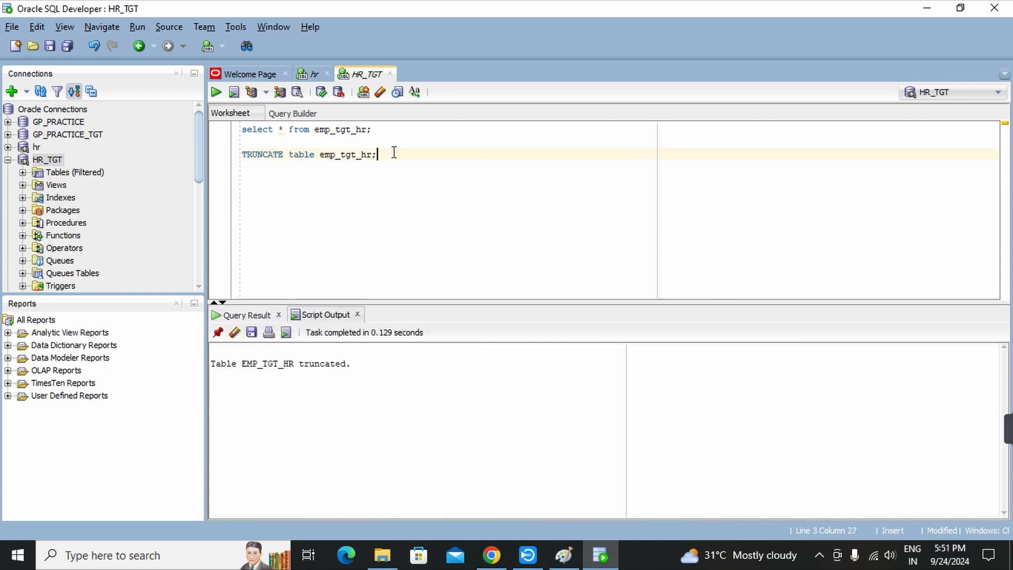
left_click(390, 129)
key("ctrl+Return")
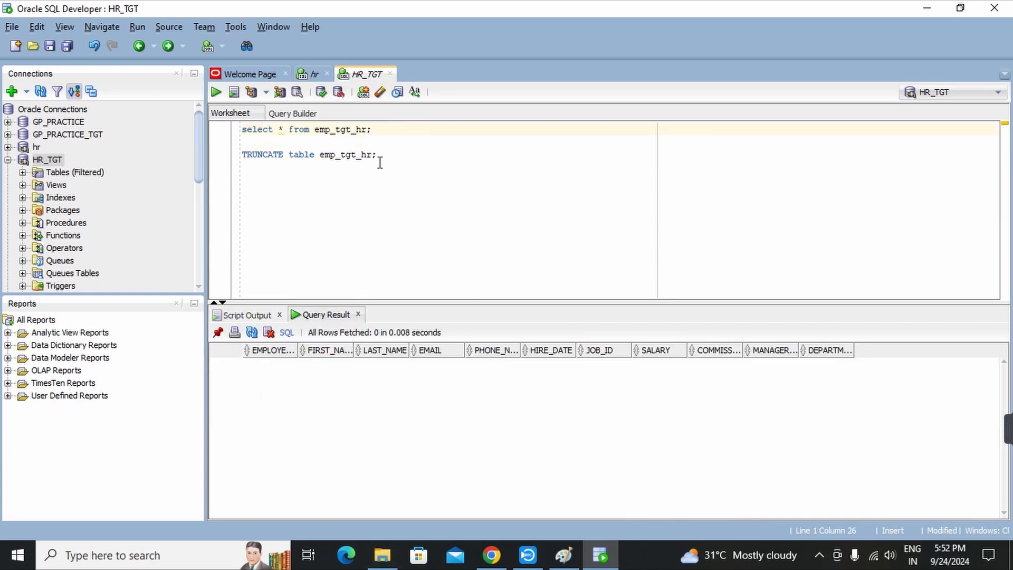
left_click_drag(386, 155, 226, 166)
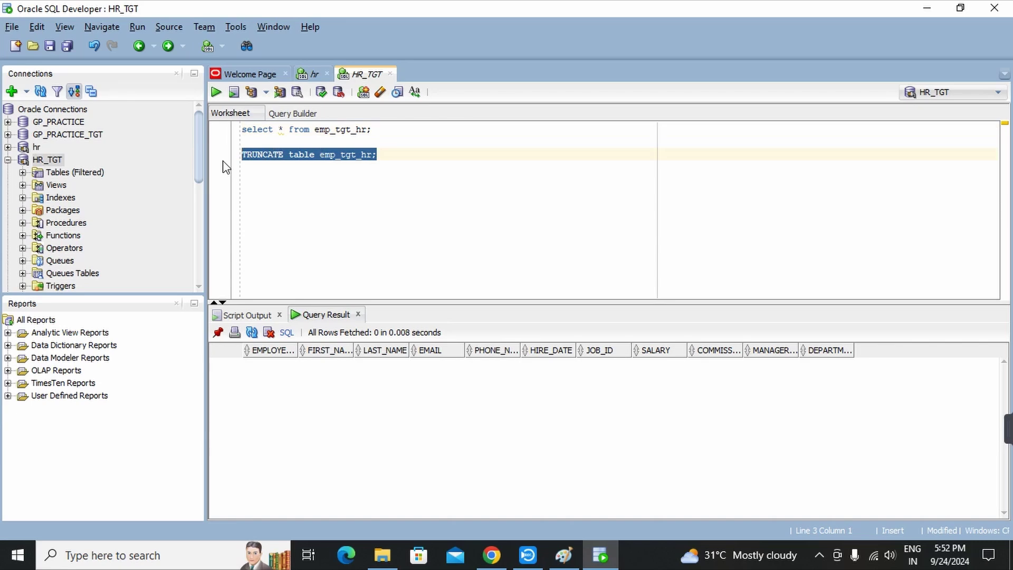
key("Delete")
Remove desc employees from the hr worksheet, rerun the employees query, and highlight emp_tgt_hr in HR_TGT.
left_click(314, 75)
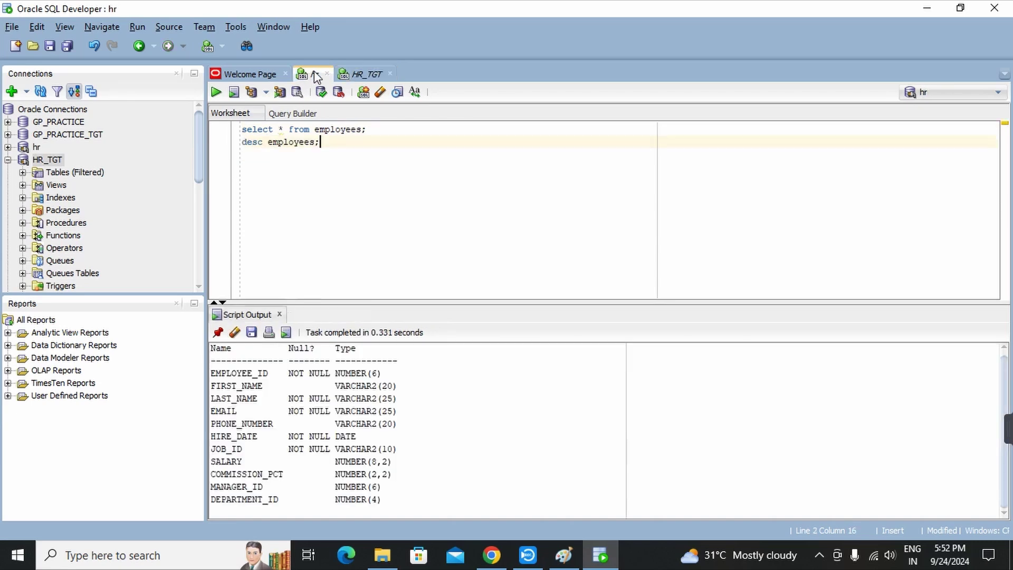
left_click_drag(322, 142, 240, 152)
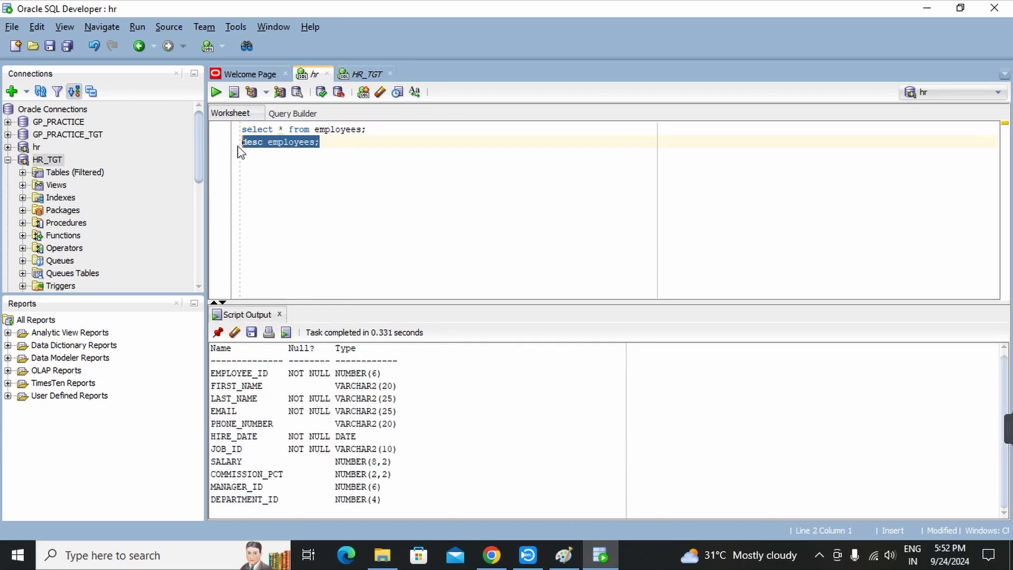
key("Delete")
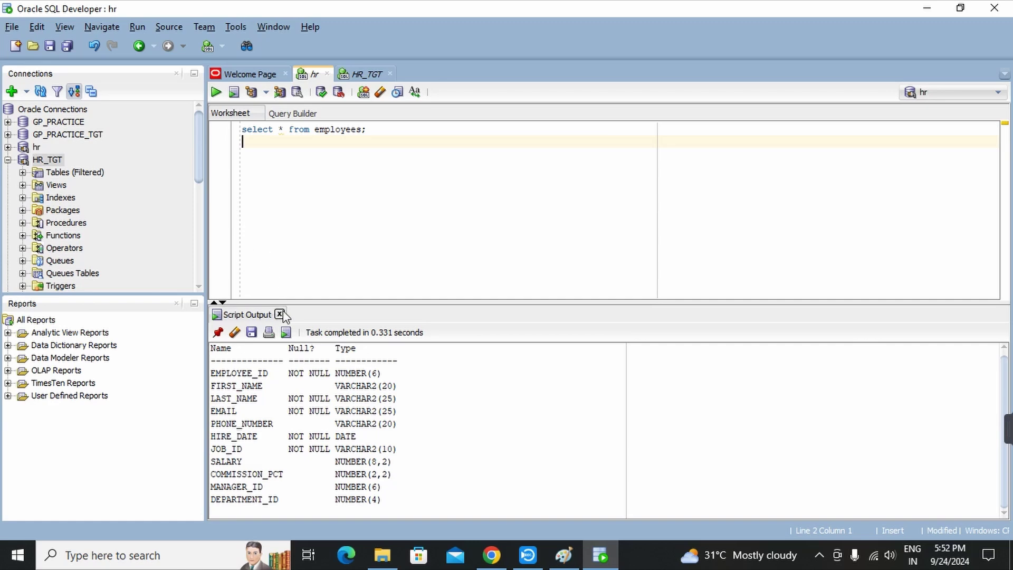
left_click(379, 127)
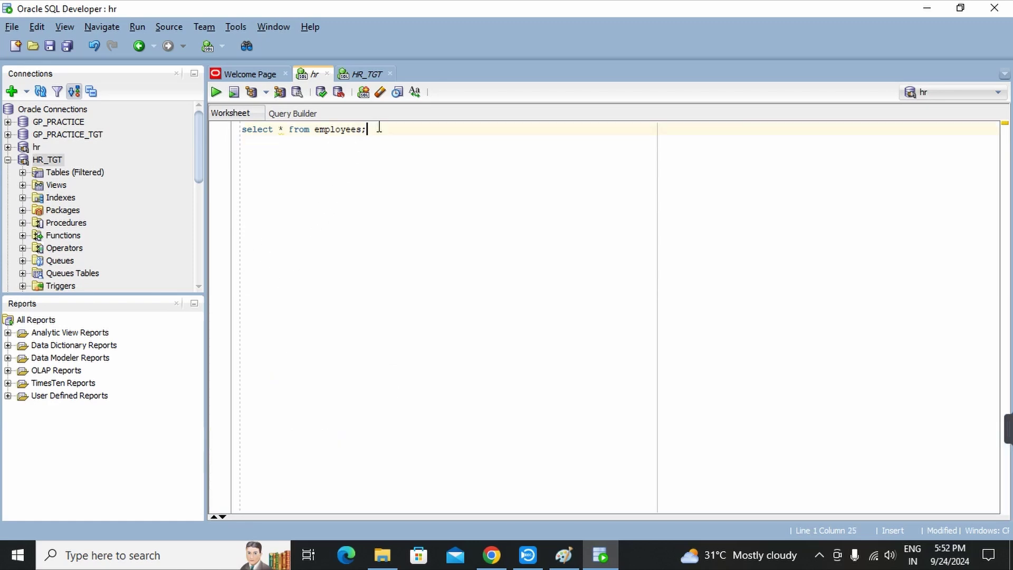
key("ctrl+Return")
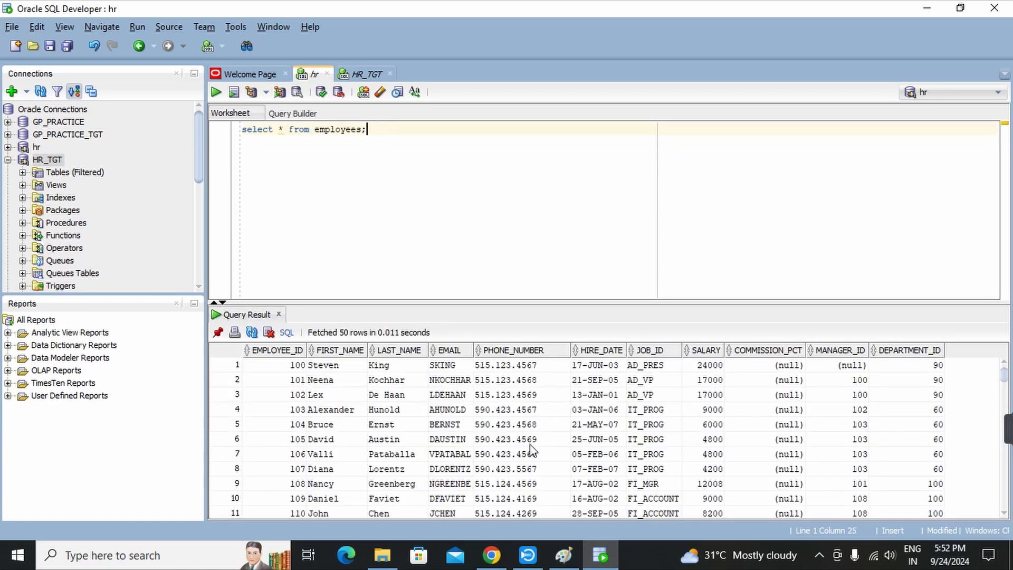
left_click(367, 74)
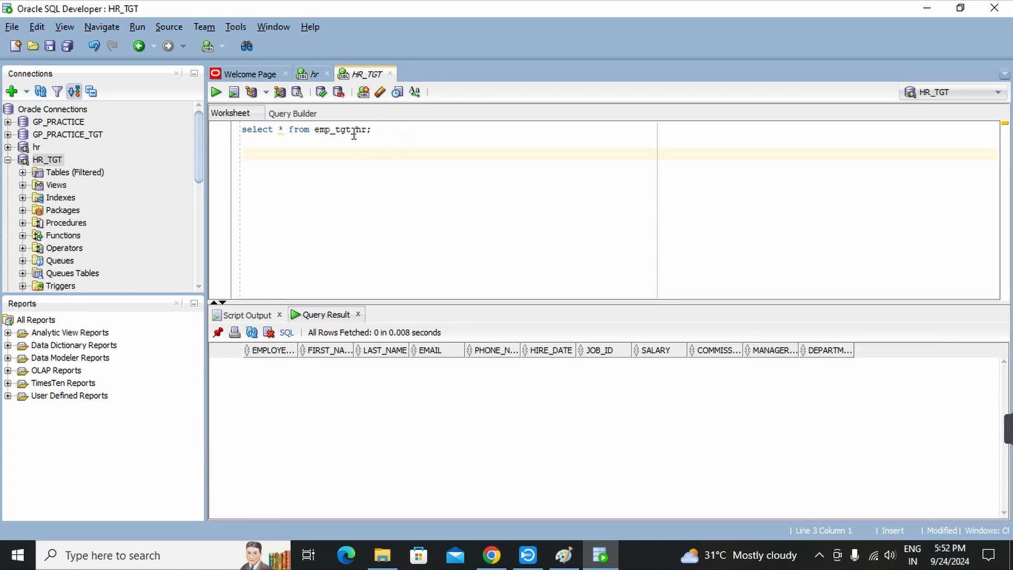
left_click_drag(315, 131, 368, 130)
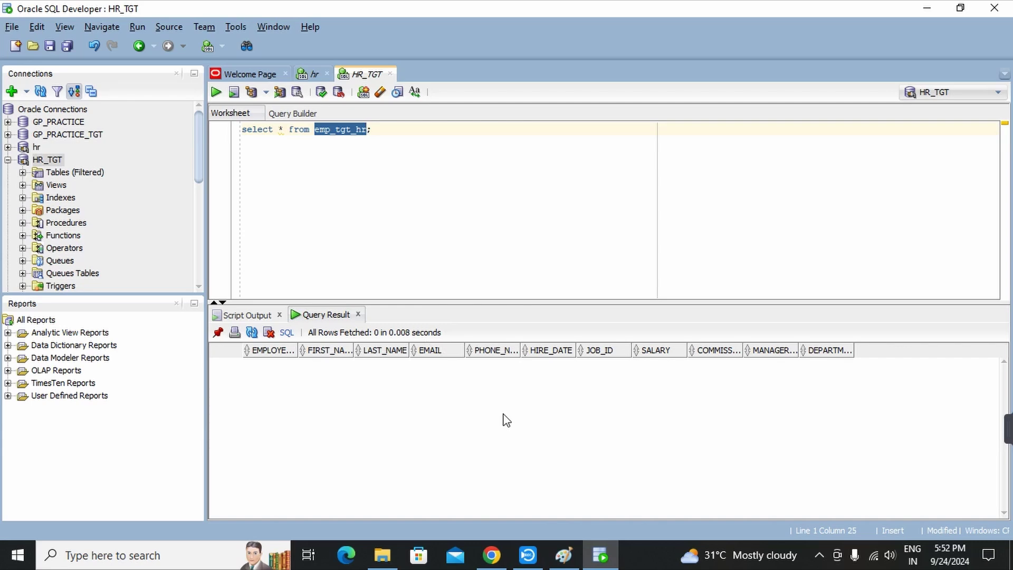
Start a new connection in Administrator and name it HR_SRC.
left_click(492, 557)
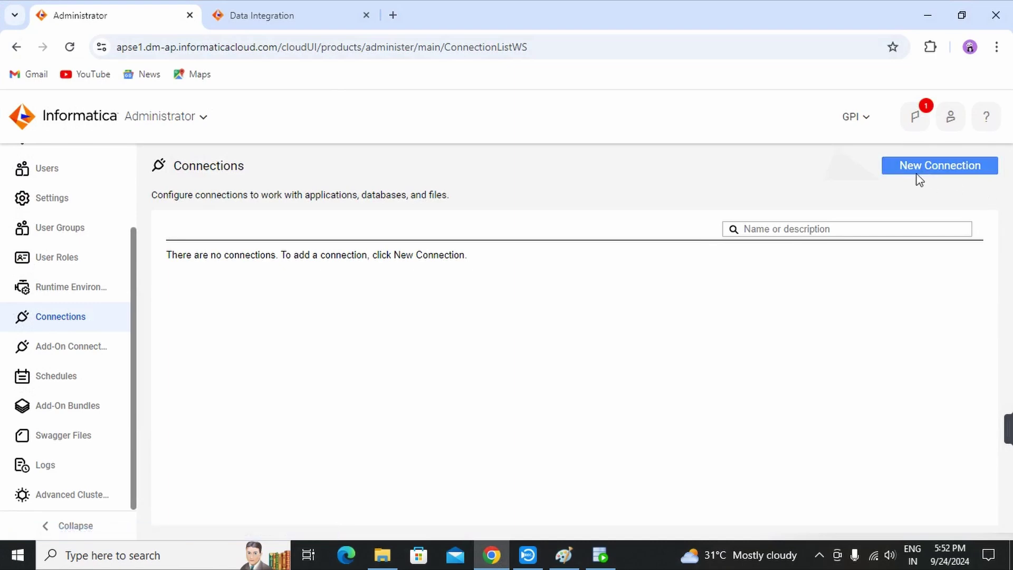
left_click(947, 172)
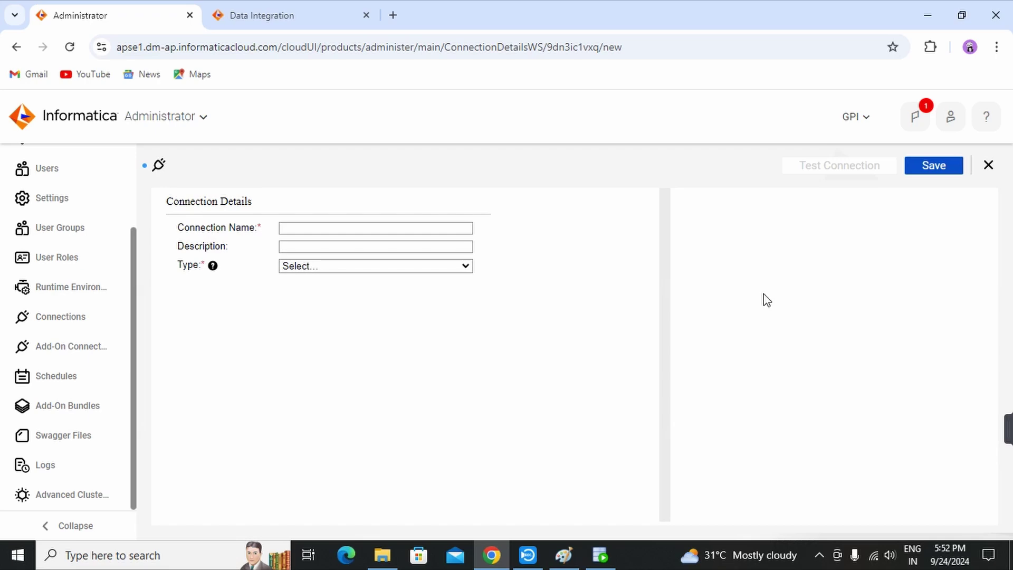
left_click(216, 228)
left_click(332, 231)
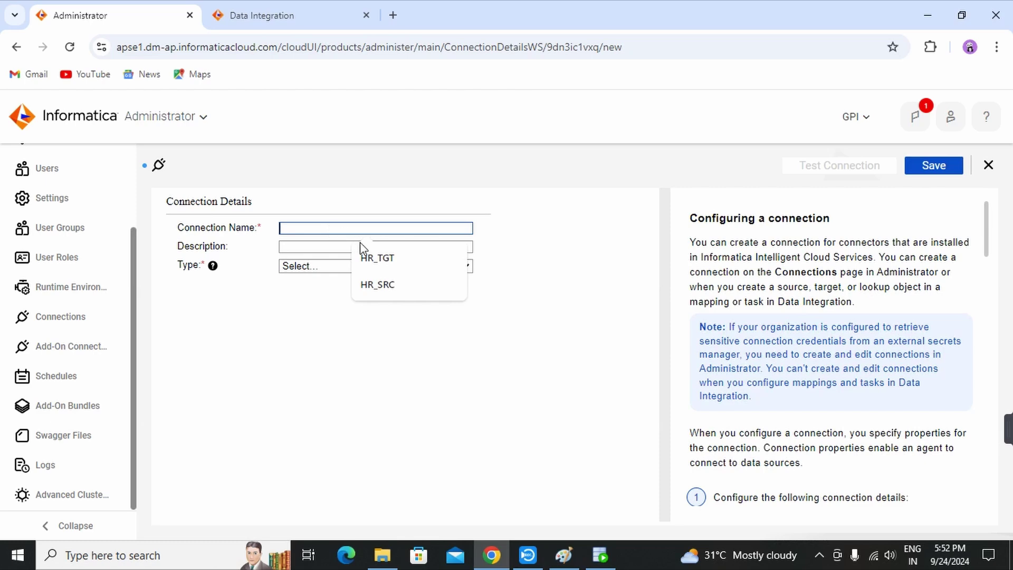
left_click(377, 284)
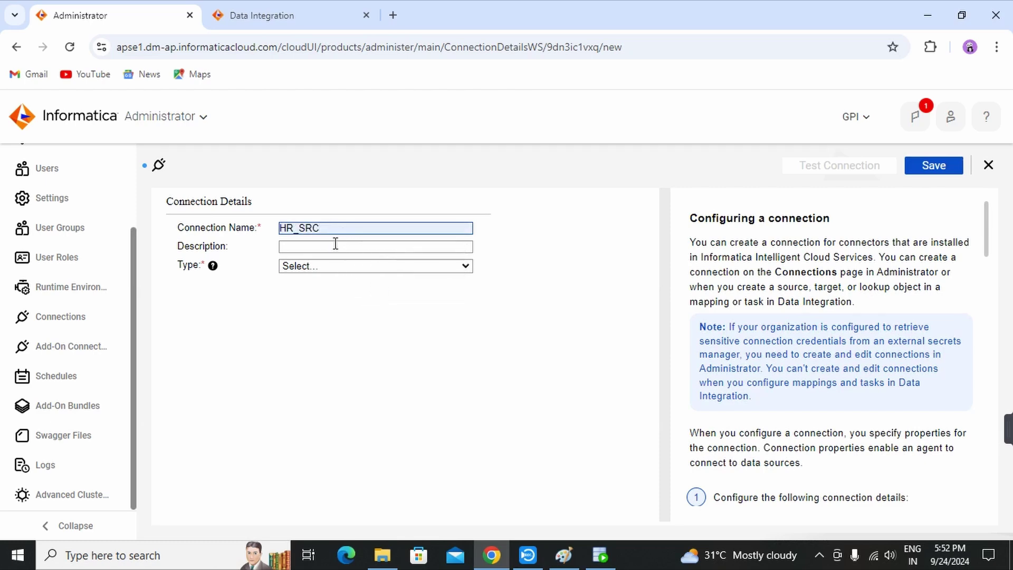
left_click(368, 270)
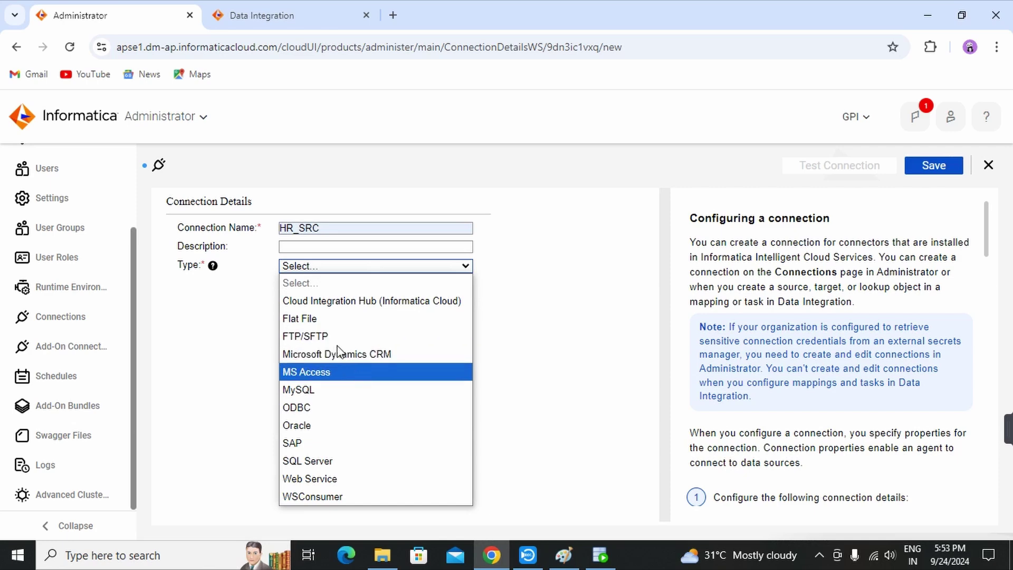
left_click(221, 281)
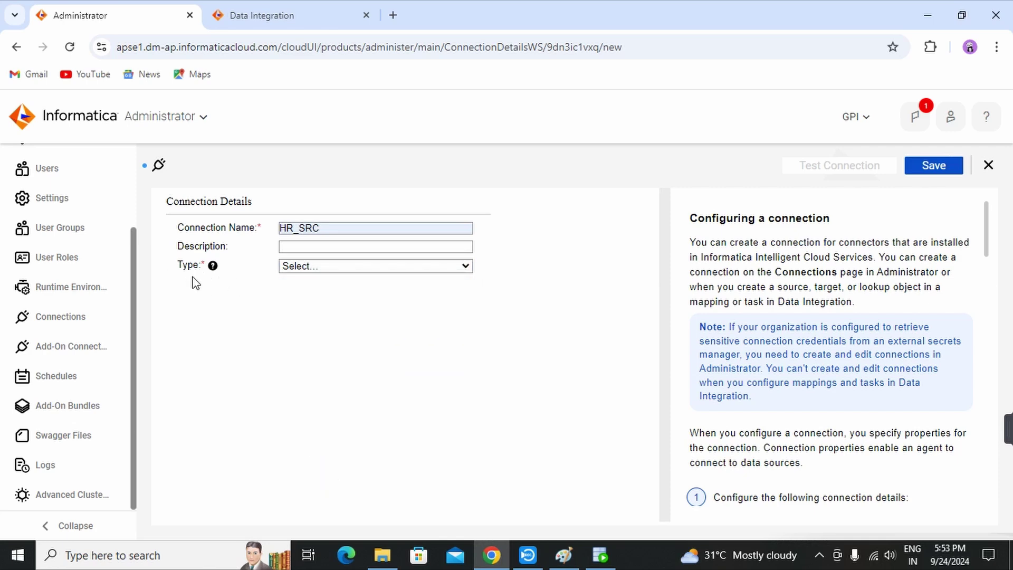
left_click(331, 232)
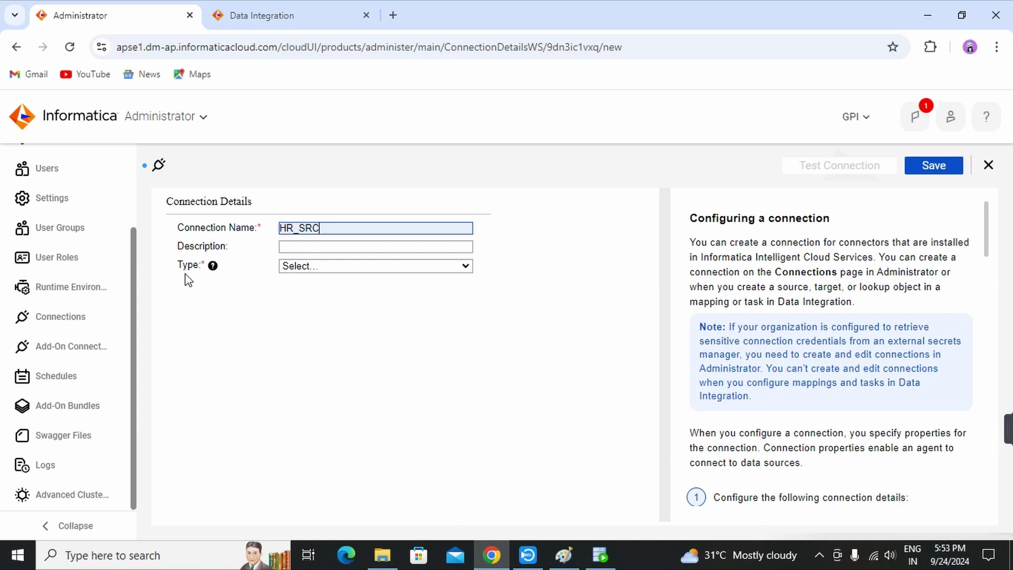
Set HR_SRC's type to Oracle and its runtime environment to DESKTOP-IHH6JP8.
left_click(371, 272)
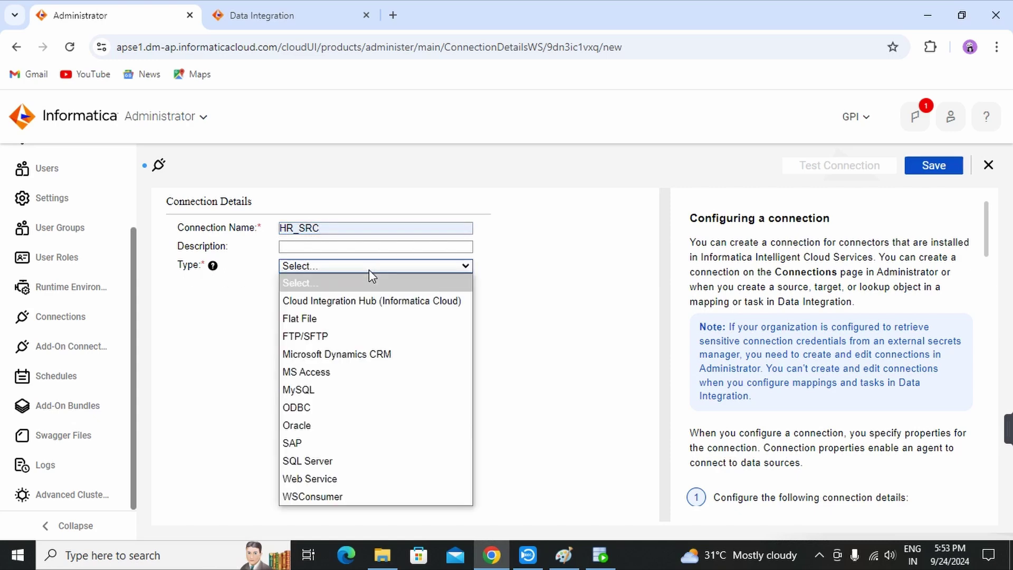
left_click(311, 430)
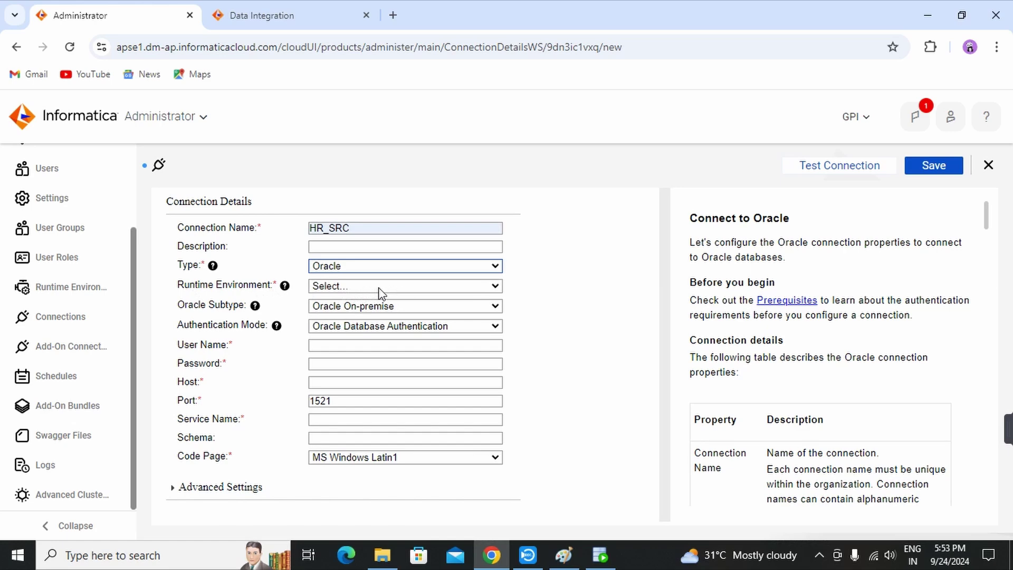
left_click(358, 285)
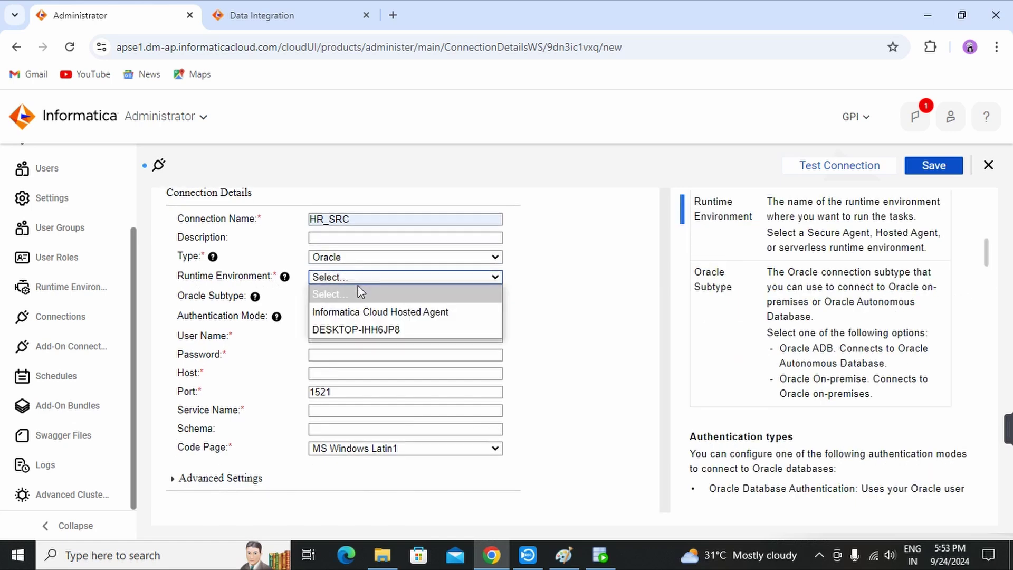
left_click(382, 329)
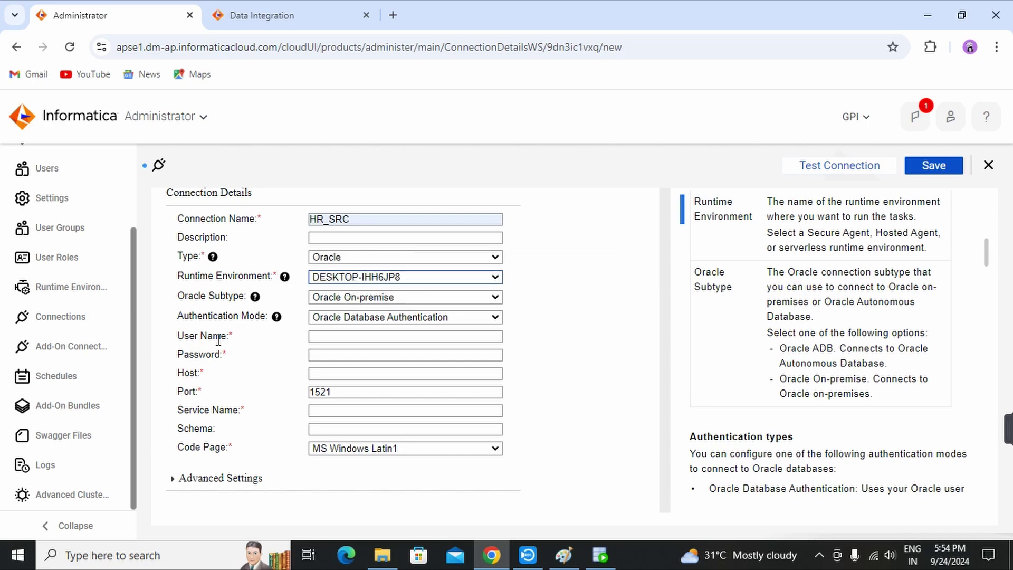
mouse_move(235, 343)
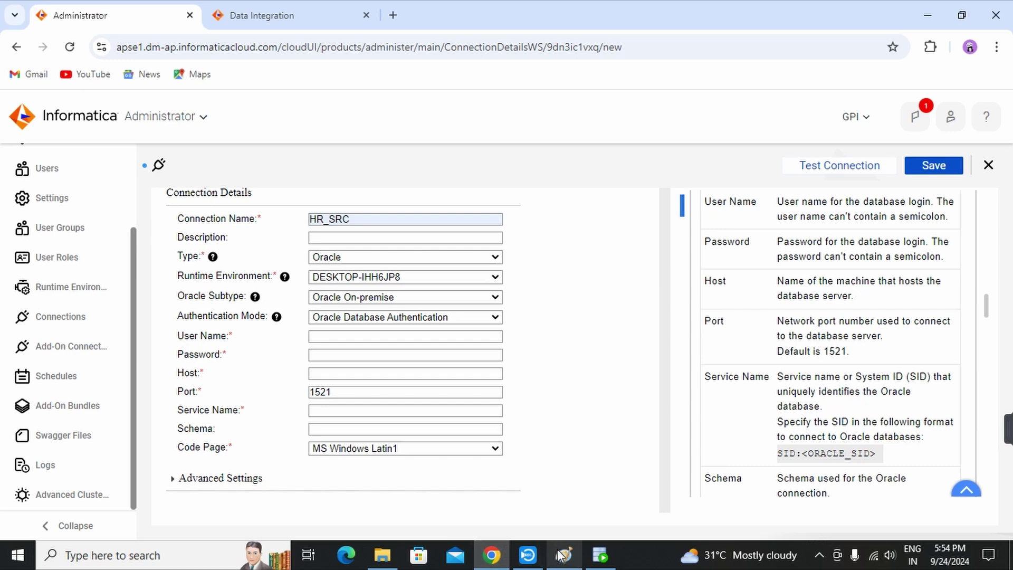
left_click(600, 555)
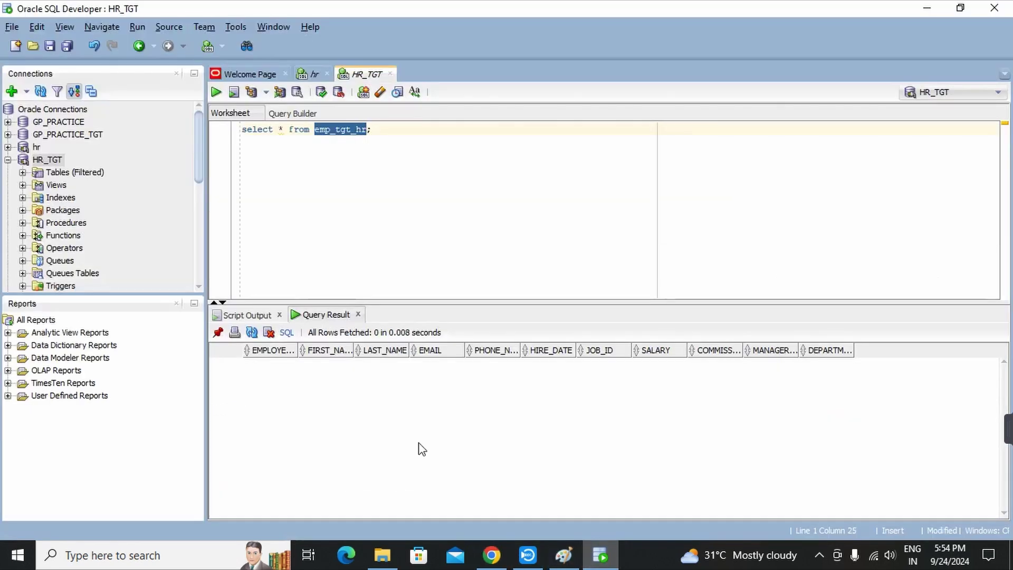
Enter hr as the HR_SRC user name and type the database password.
left_click(8, 159)
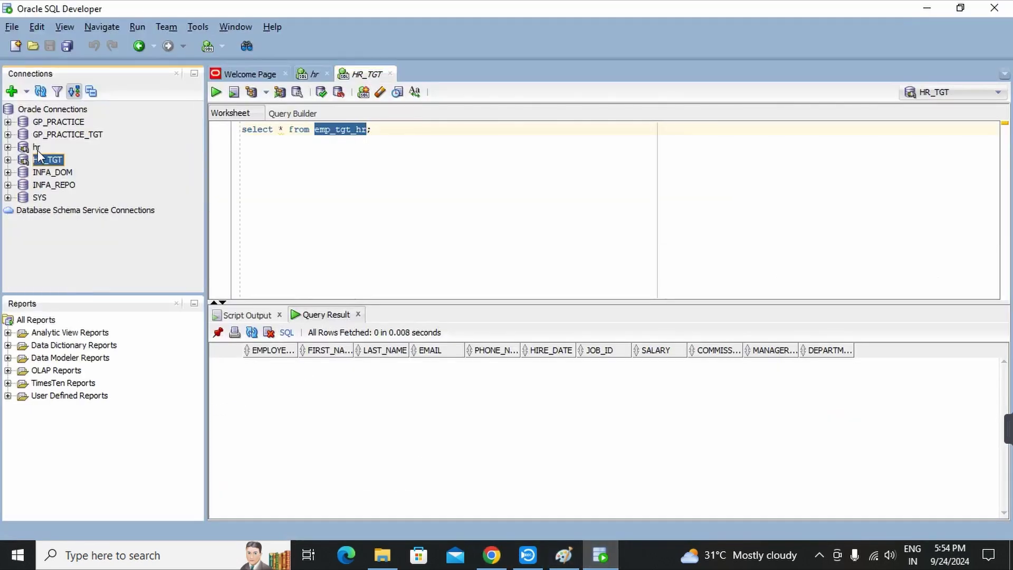
left_click(490, 553)
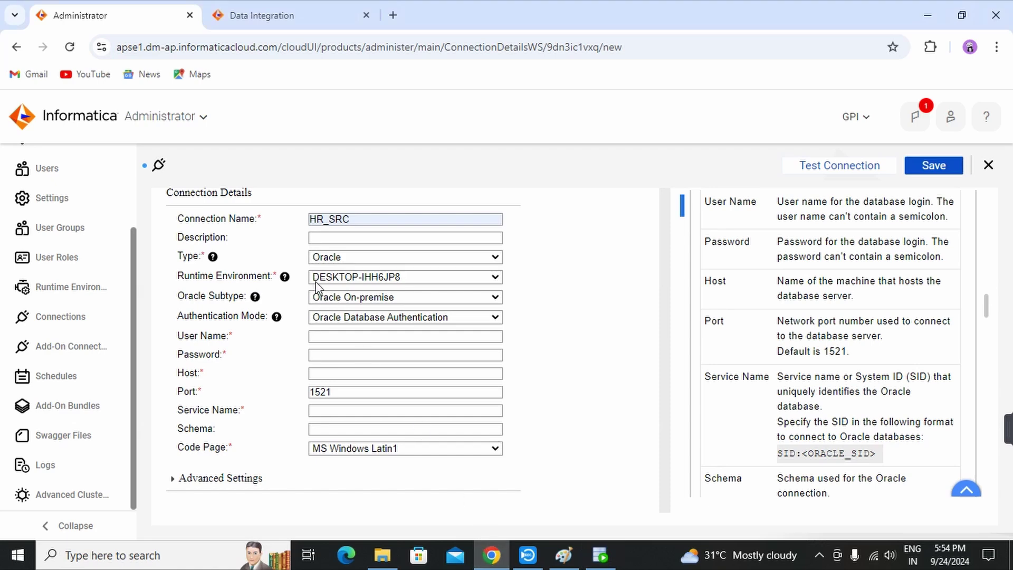
left_click(320, 339)
type("h")
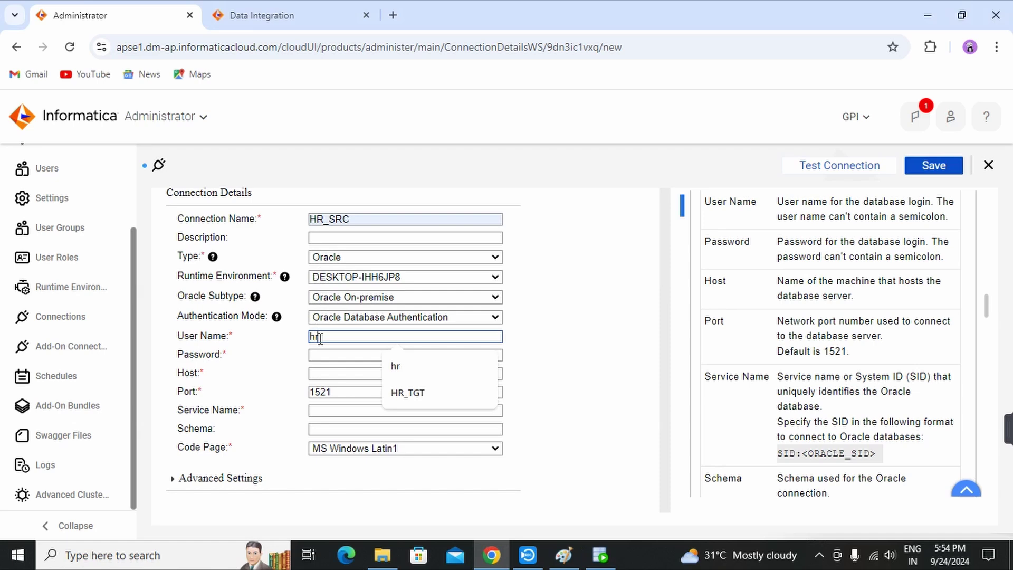
type("r")
left_click(321, 356)
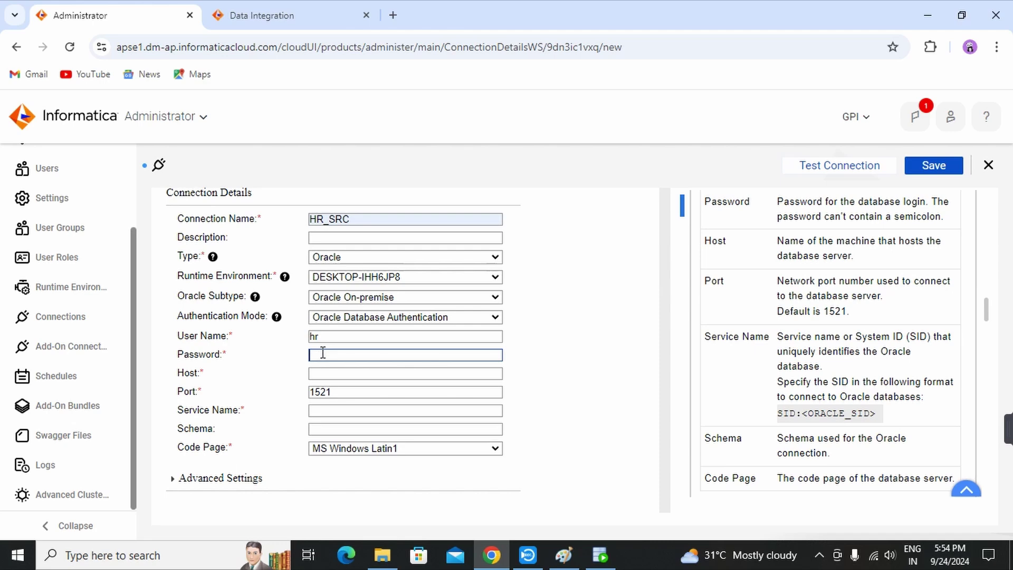
type("h")
Look up the hr connection's properties in SQL Developer: host localhost, port 1521, SID xe.
left_click(600, 555)
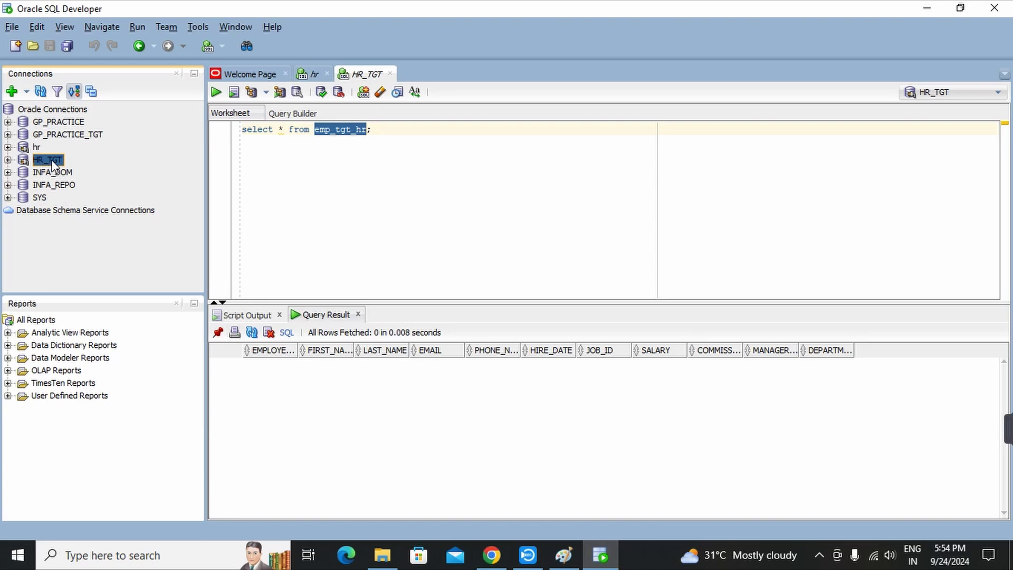
left_click(36, 147)
right_click(36, 147)
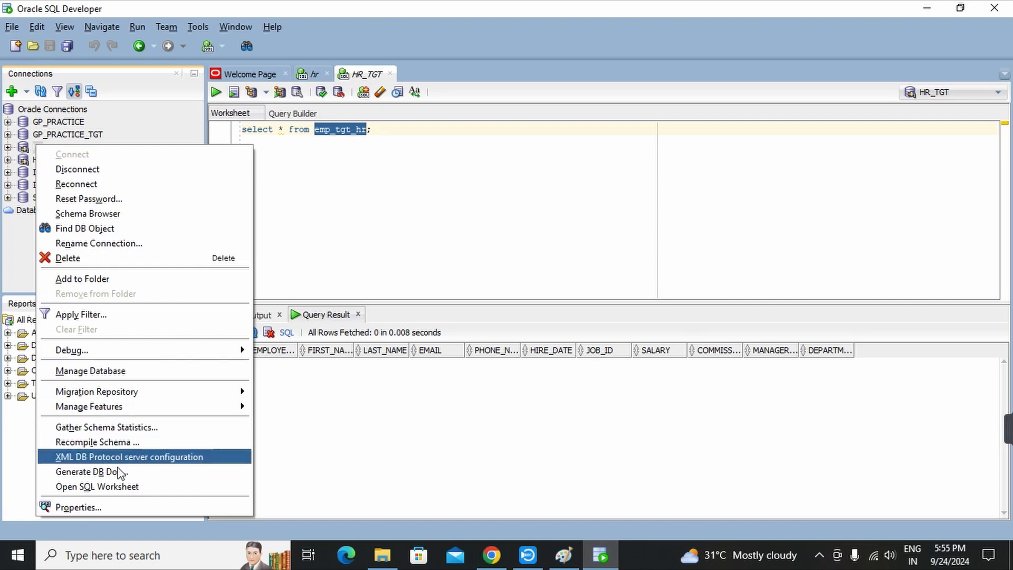
left_click(95, 508)
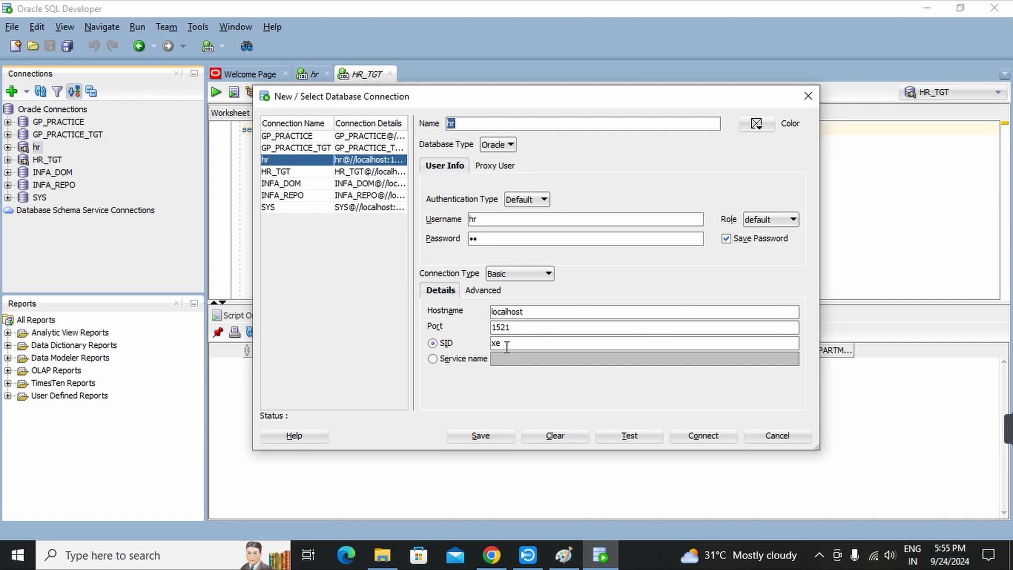
left_click(491, 555)
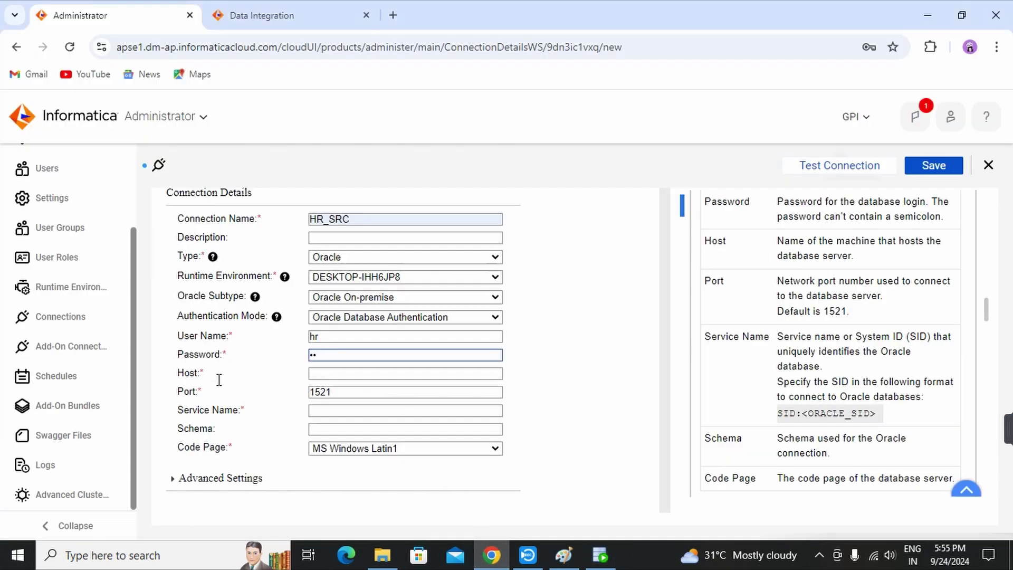
Fill HR_SRC with host localhost, port 1521, service name xe and code page UTF-8.
left_click(335, 375)
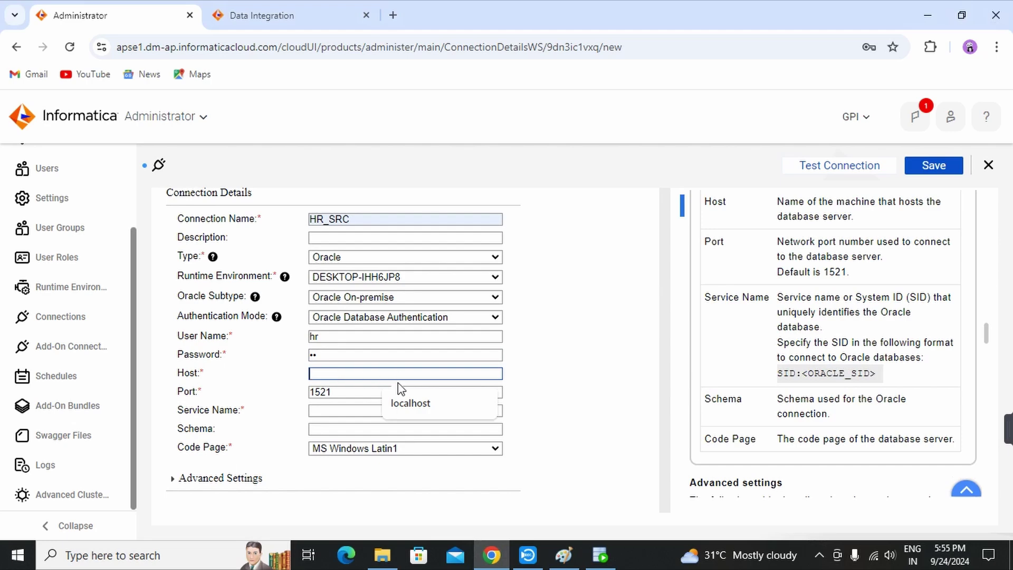
left_click(408, 403)
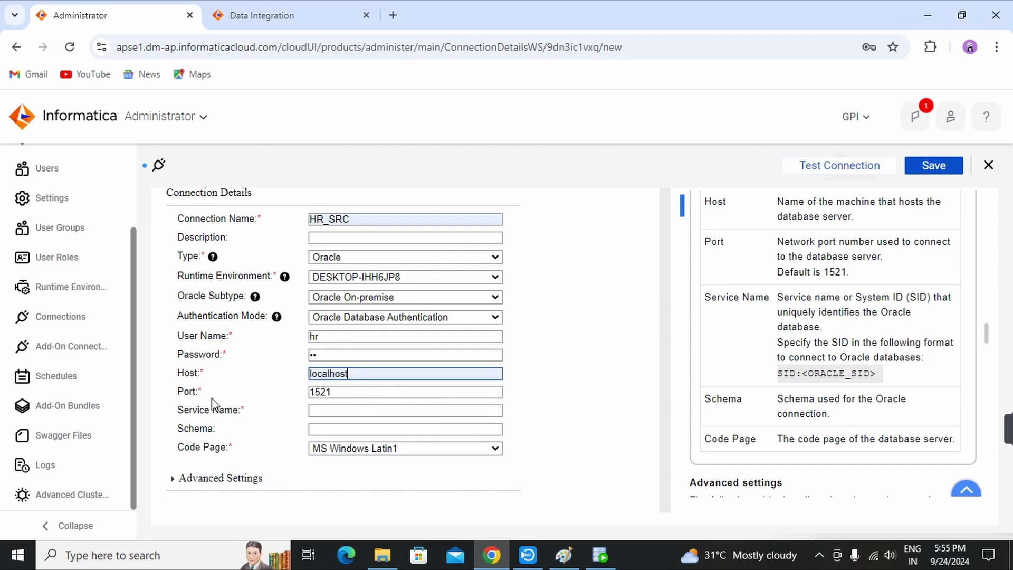
left_click(325, 411)
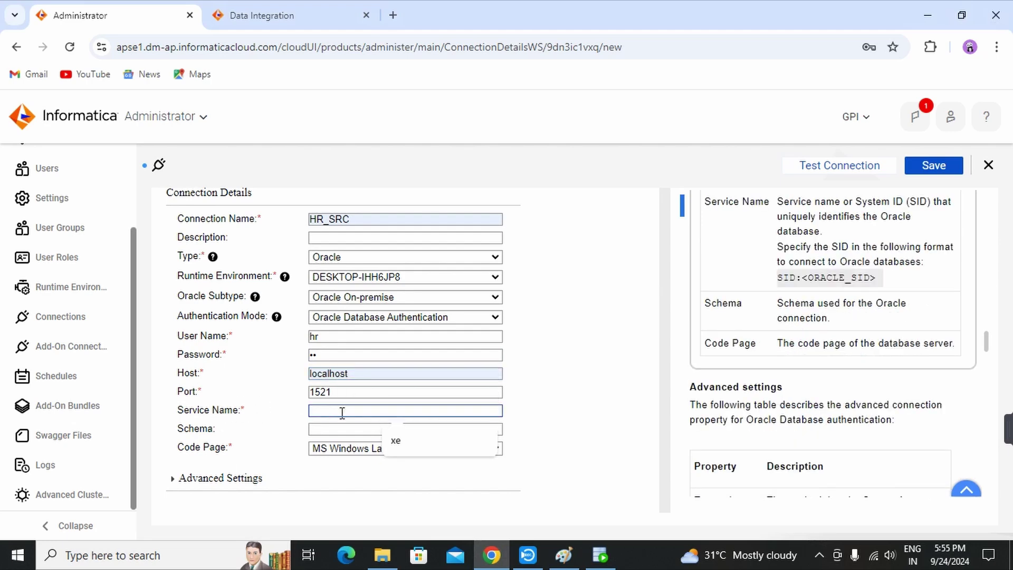
left_click(407, 441)
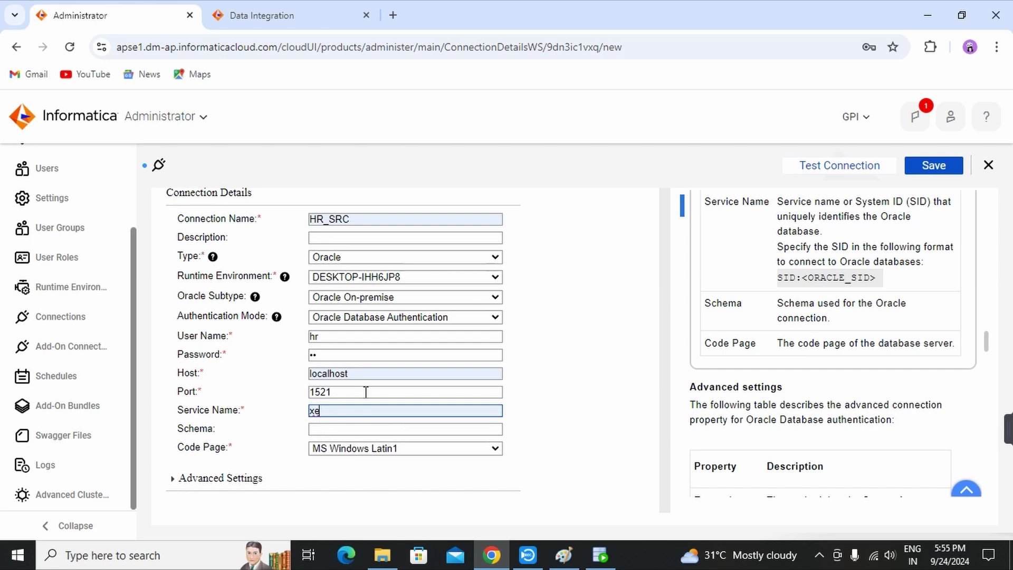
left_click(338, 393)
left_click(339, 376)
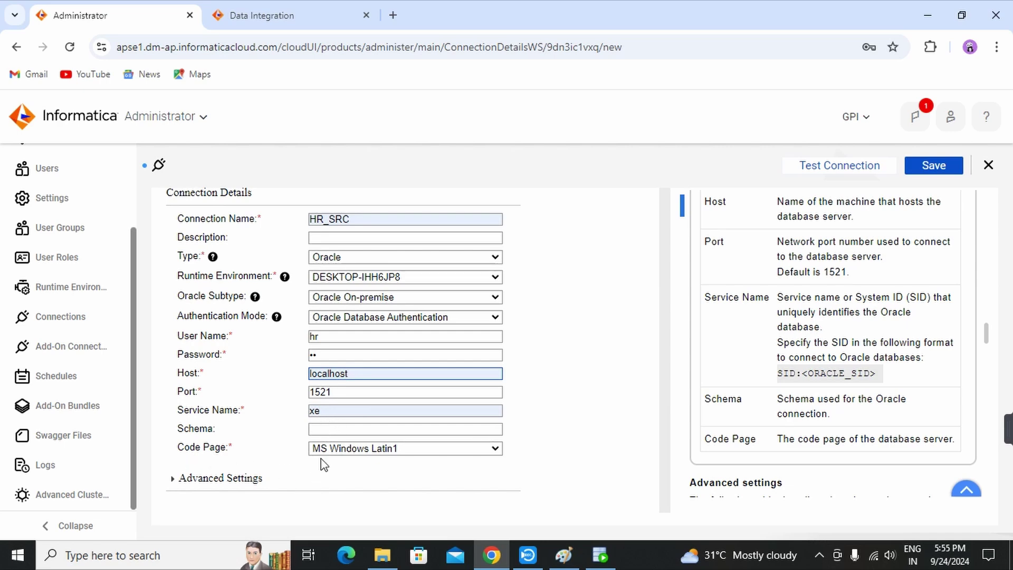
left_click(442, 453)
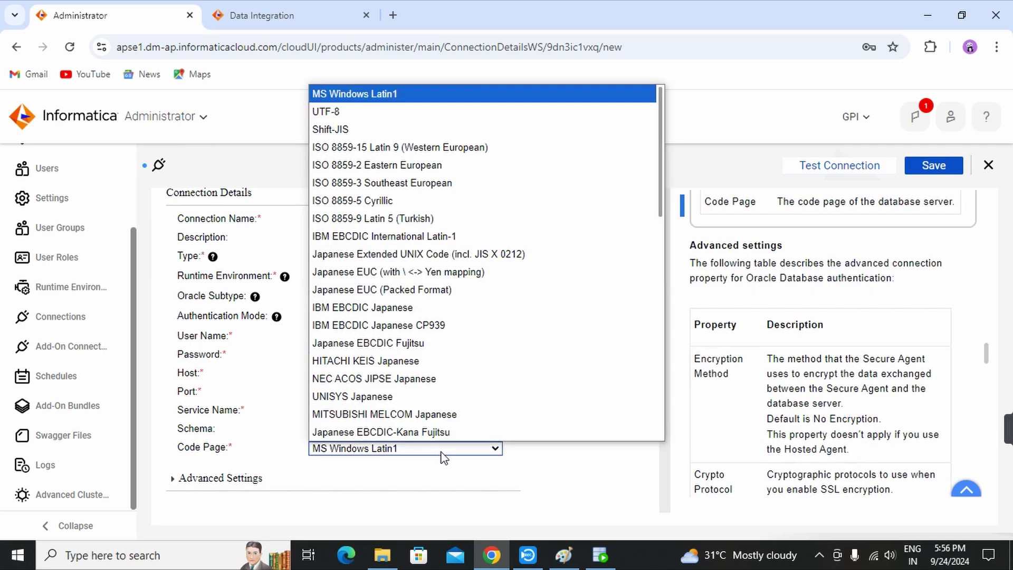
left_click(338, 113)
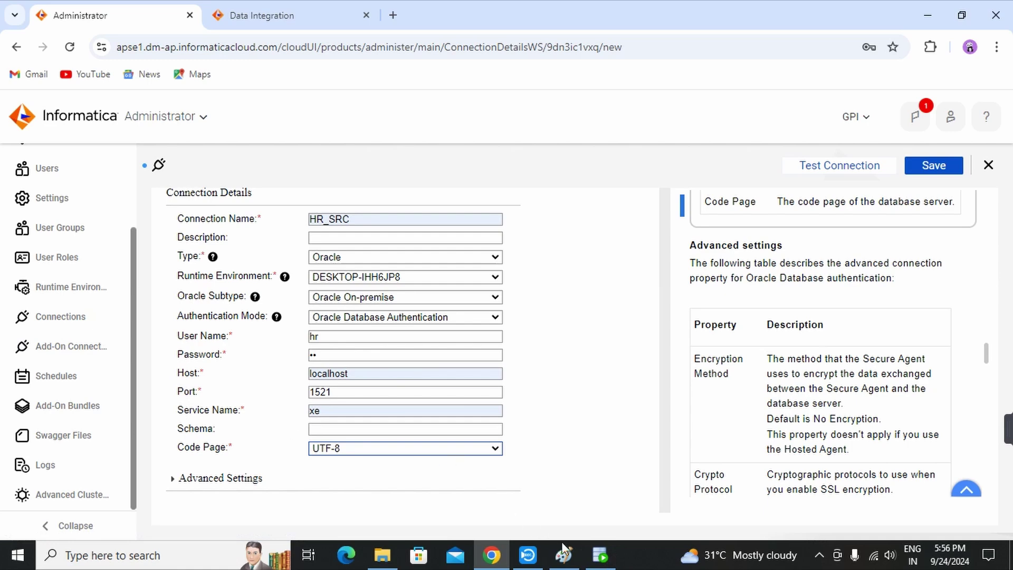
left_click(600, 555)
Recheck the hr connection details, then test and save the HR_SRC connection.
left_click(807, 95)
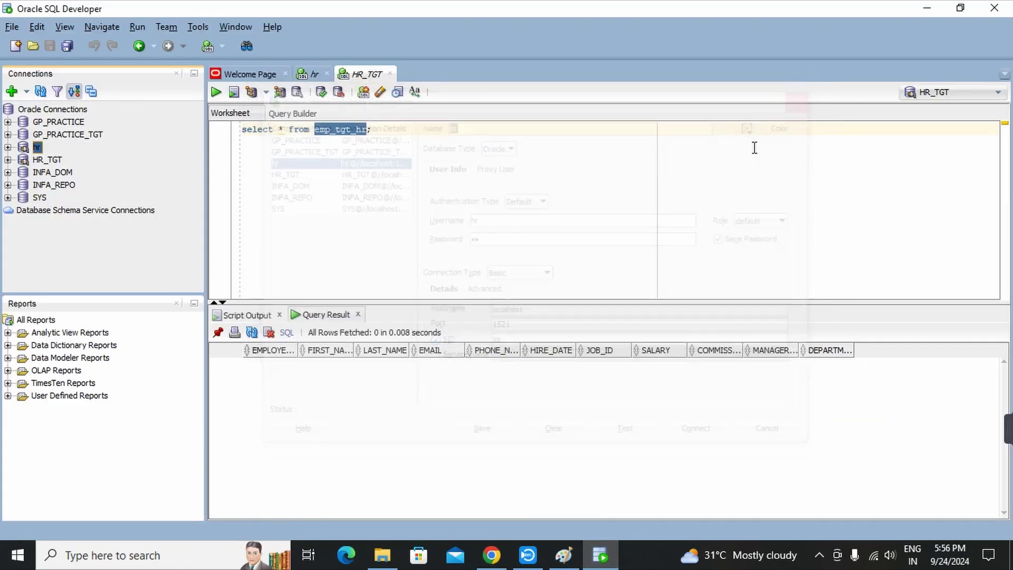
right_click(40, 149)
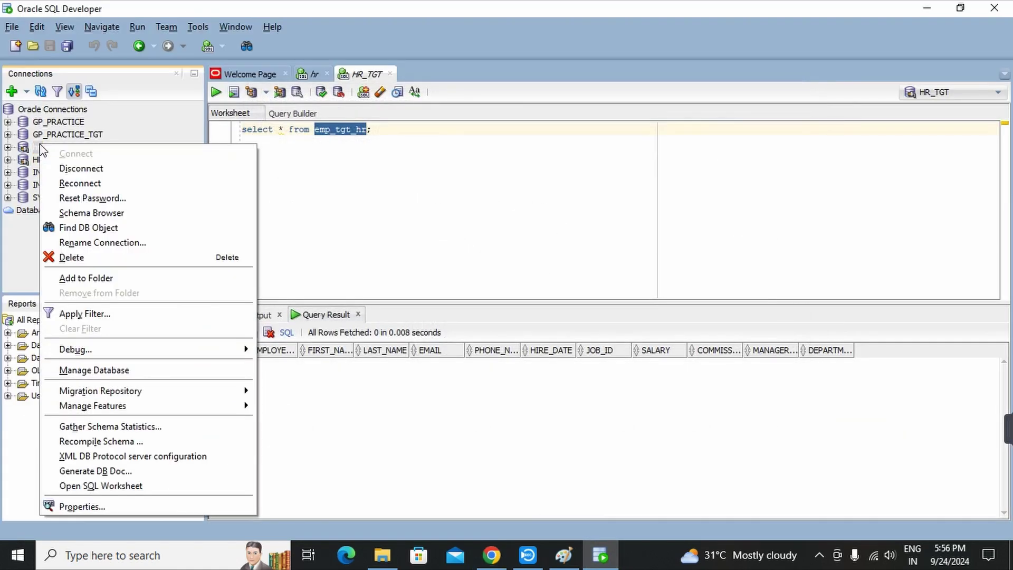
left_click(81, 506)
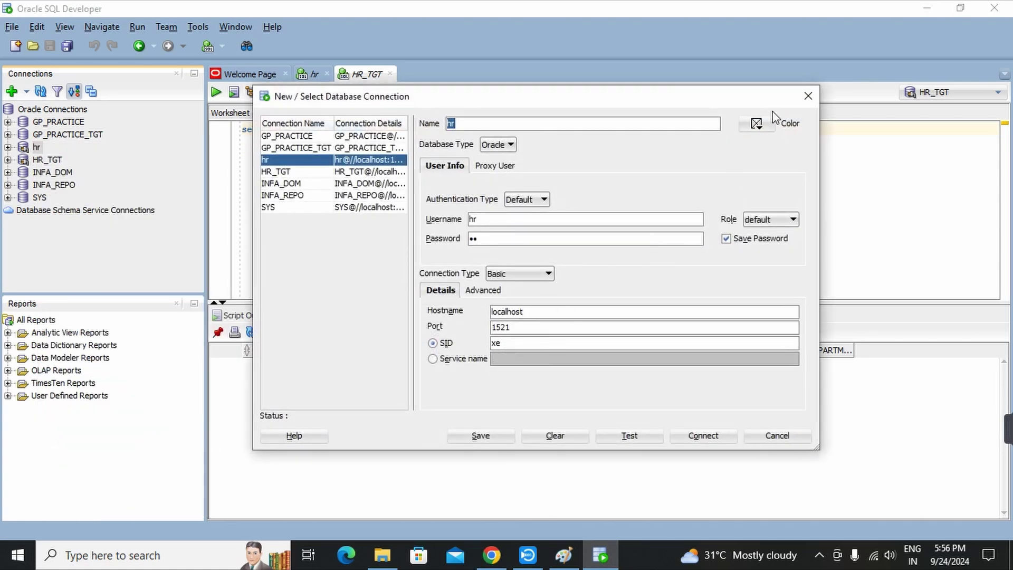
left_click(807, 98)
left_click(491, 555)
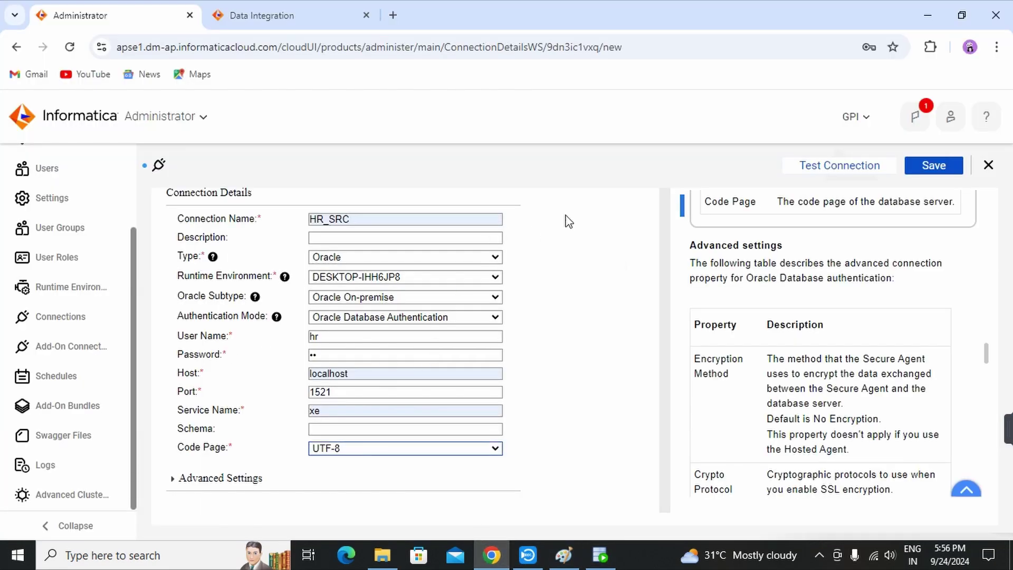
left_click(846, 169)
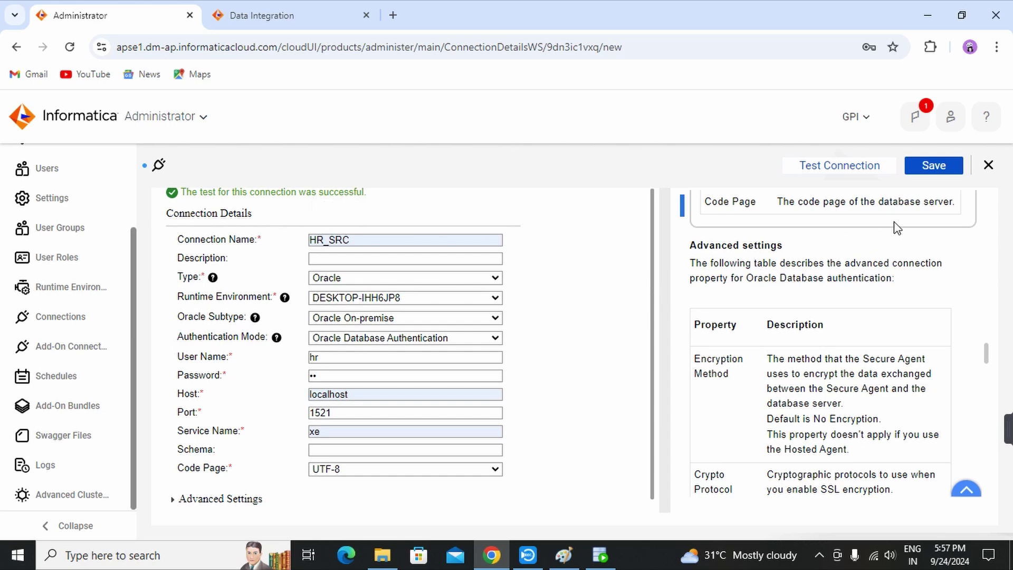
left_click(933, 167)
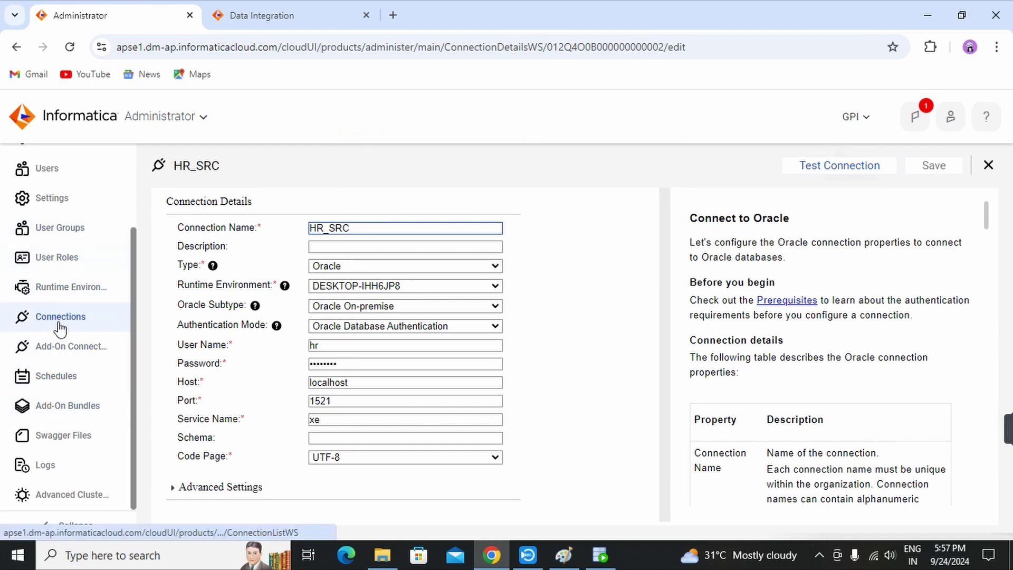
Show the Connections list with HR_SRC, glance at the Paint diagram, then minimize Paint.
left_click(70, 324)
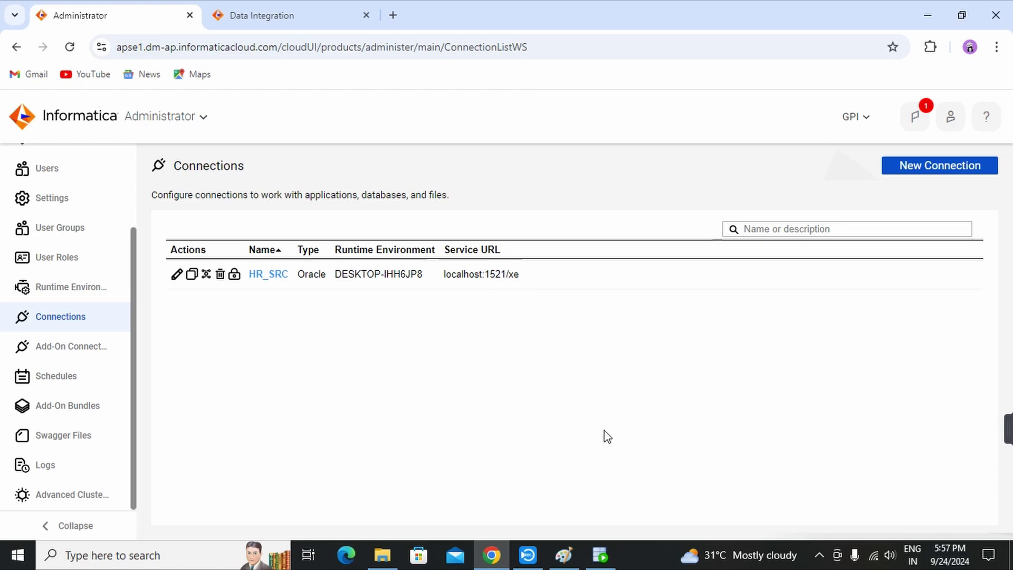
key("alt+Tab")
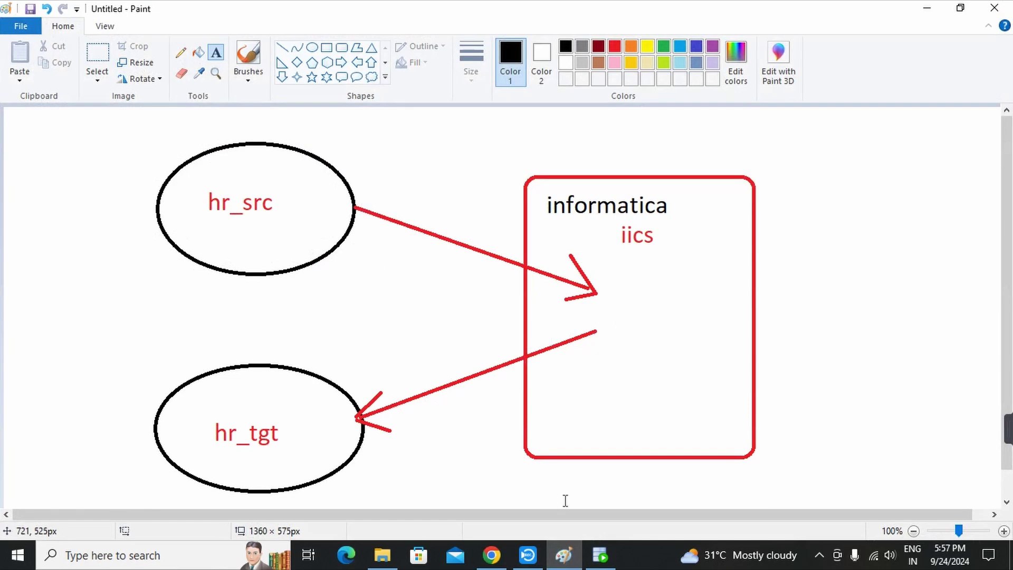
left_click(926, 10)
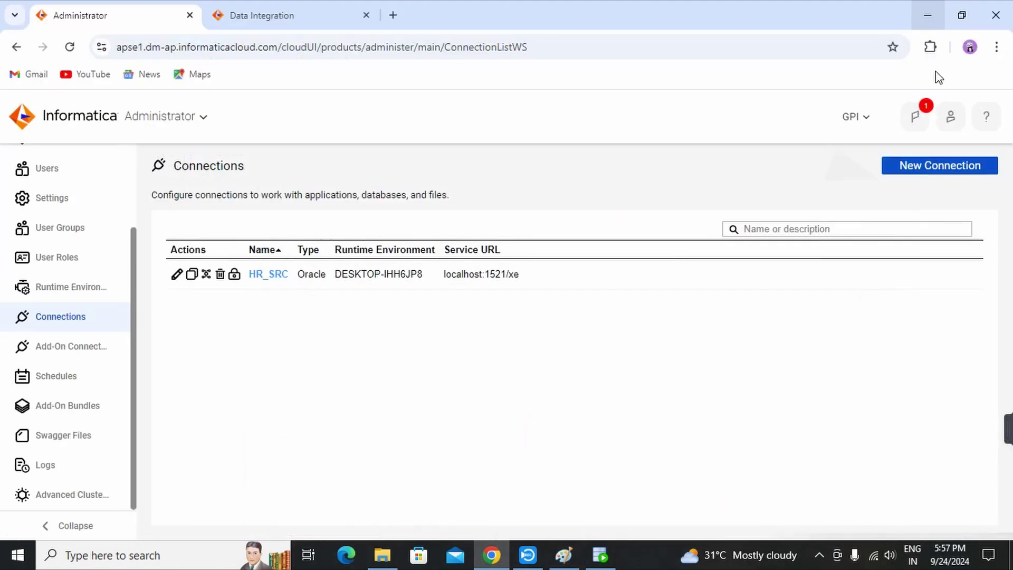
Start a new Oracle connection named HR_TGT.
left_click(939, 167)
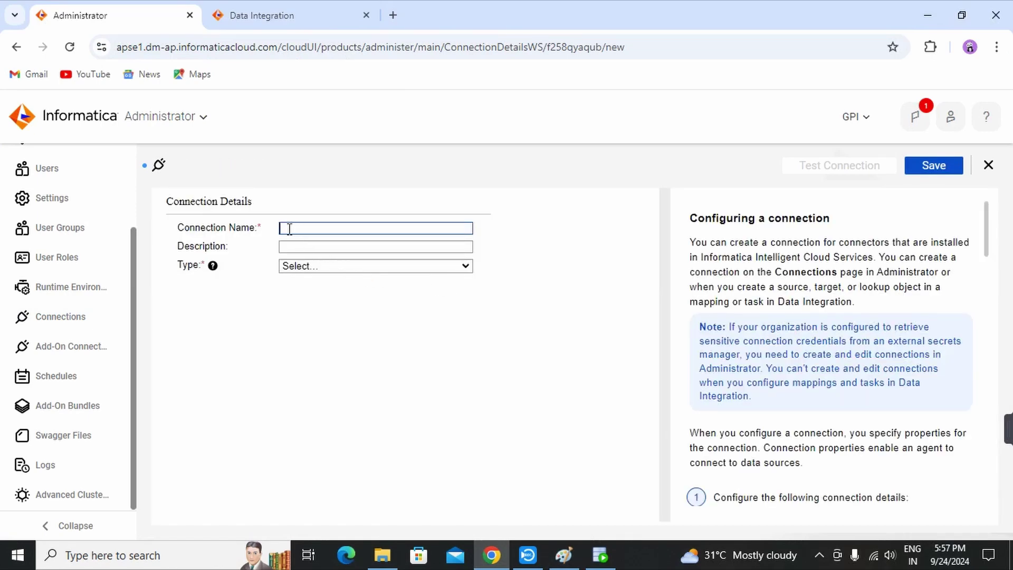
left_click(318, 228)
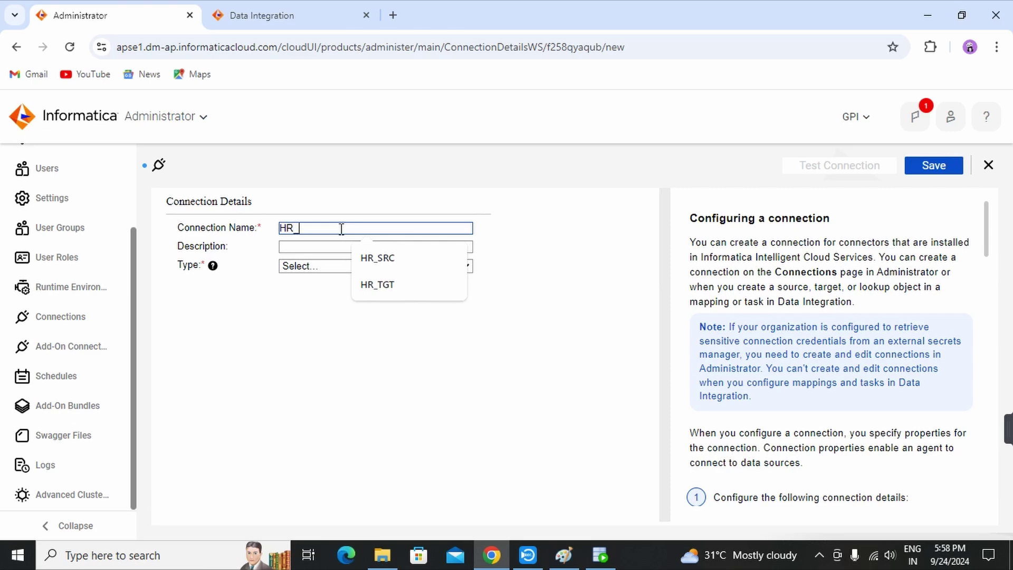
type("HR_TGT")
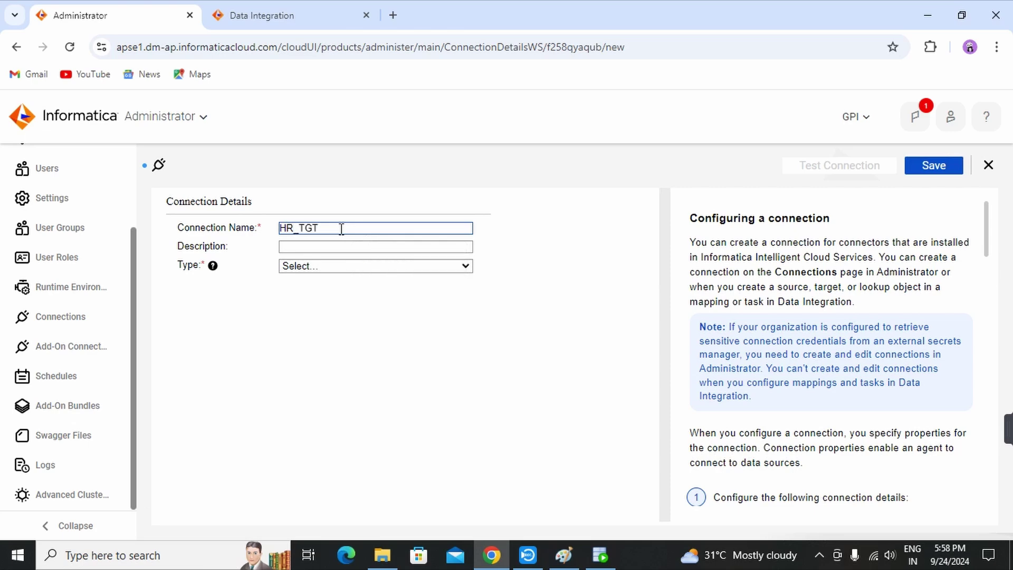
left_click(347, 267)
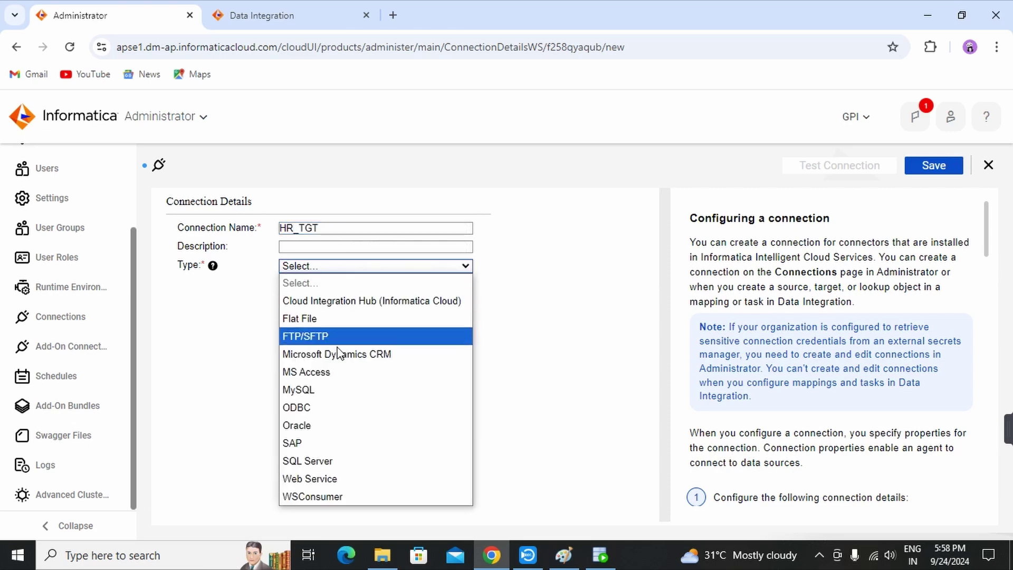
left_click(309, 428)
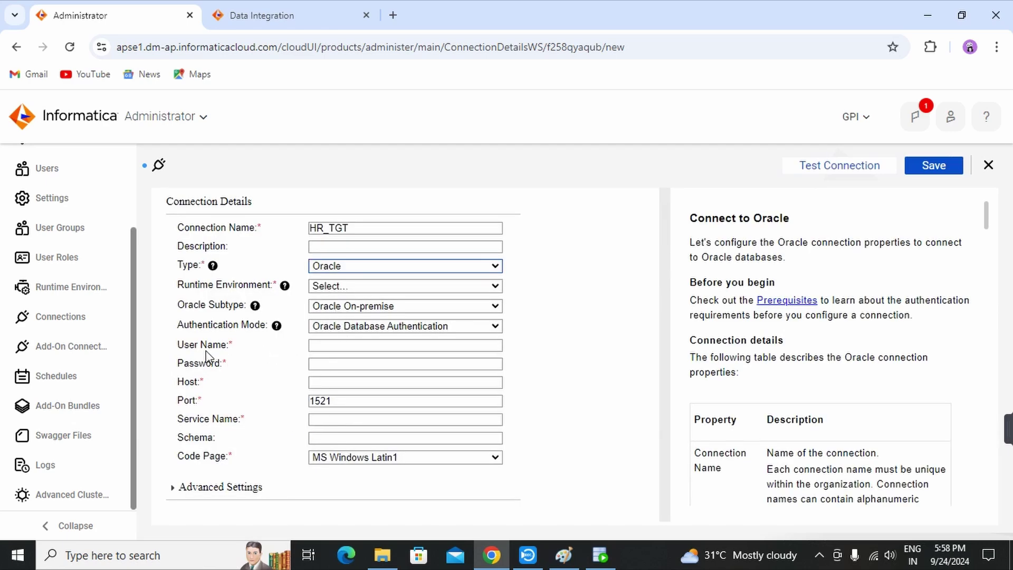
Check the HR_TGT credentials in SQL Developer, then enter user name HR_TGT and the password.
left_click(326, 346)
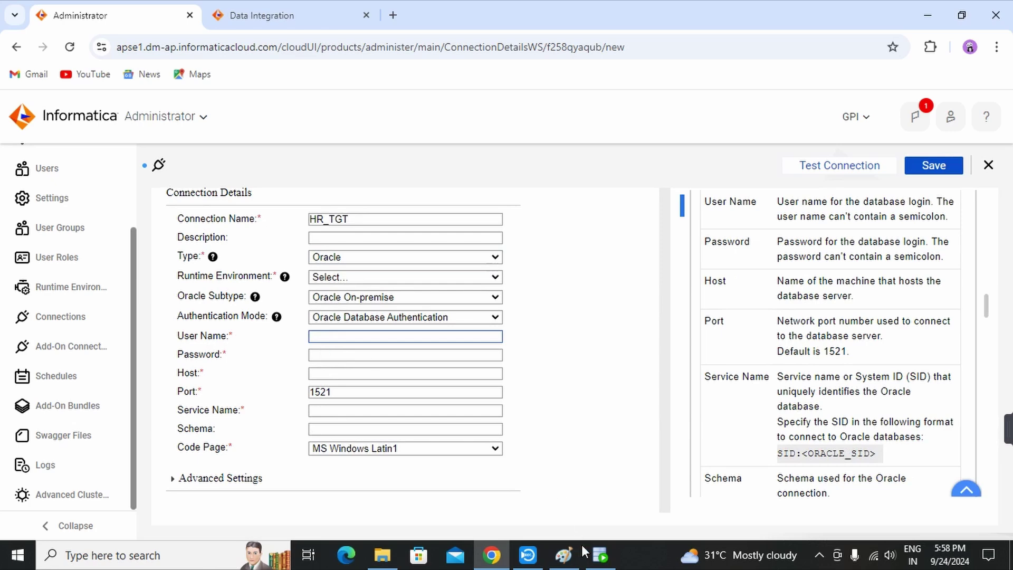
left_click(600, 555)
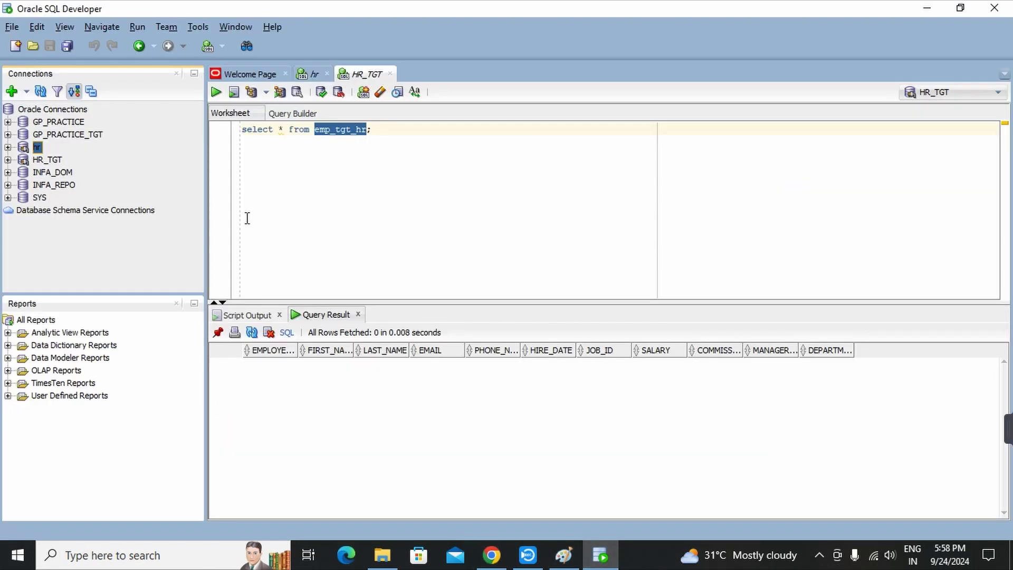
left_click(58, 160)
left_click(927, 8)
left_click(348, 339)
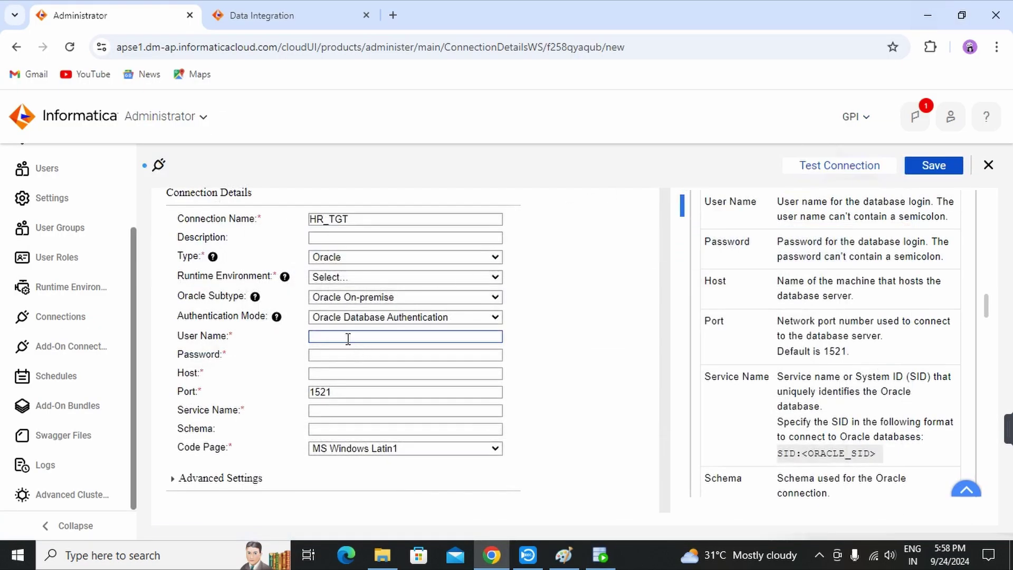
type("HR")
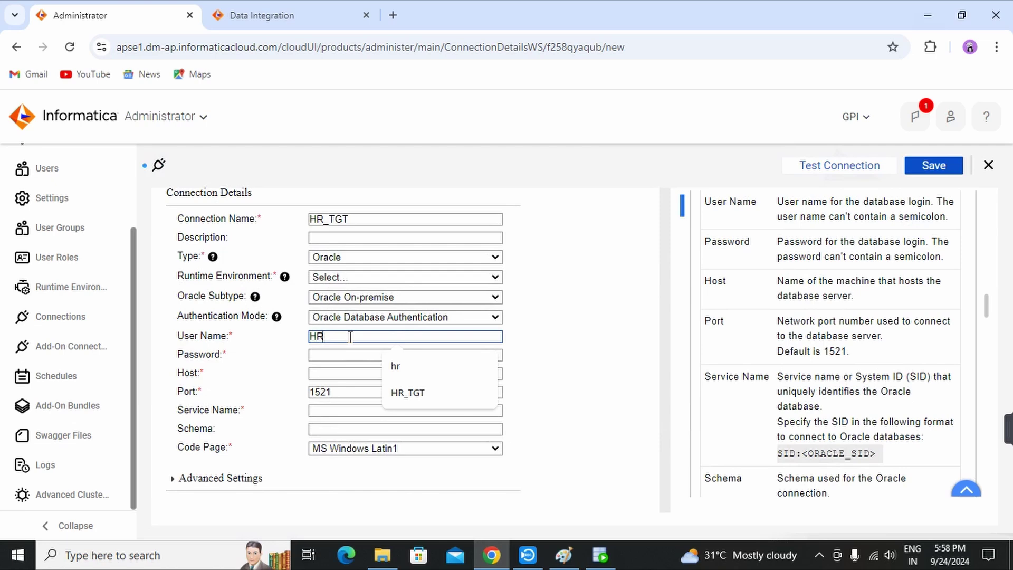
type("_TGT")
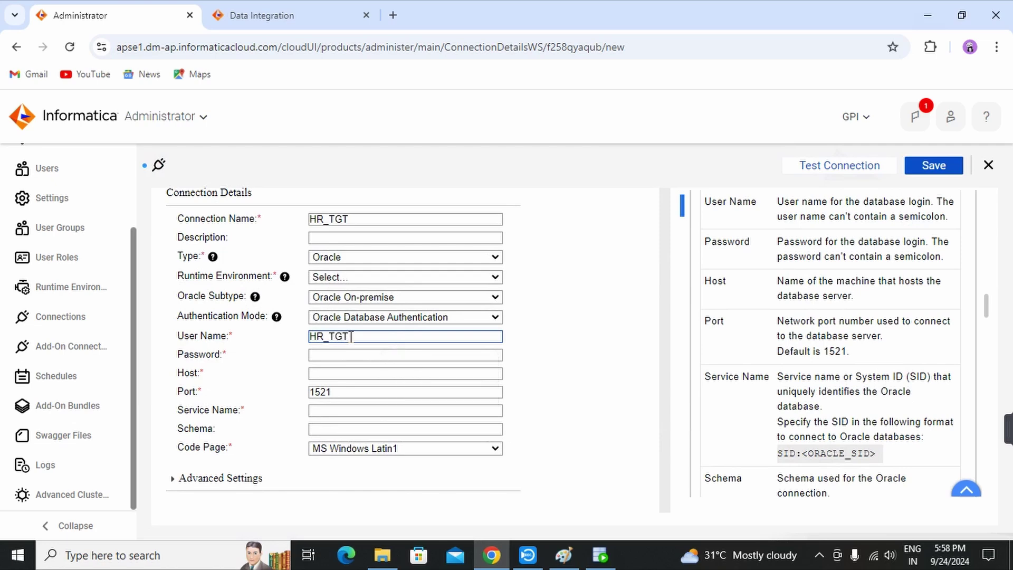
left_click(349, 355)
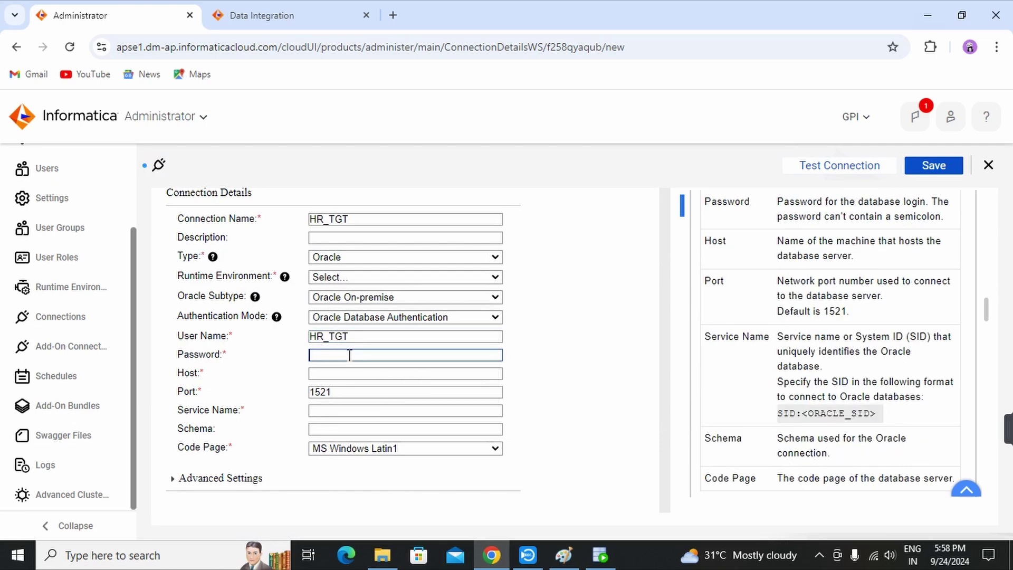
type("••")
left_click(343, 370)
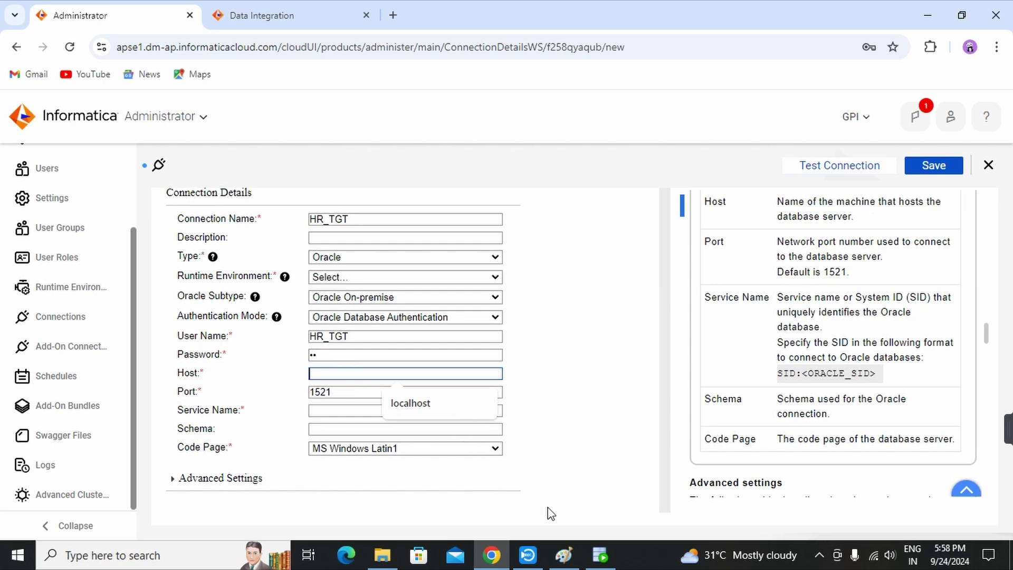
left_click(600, 555)
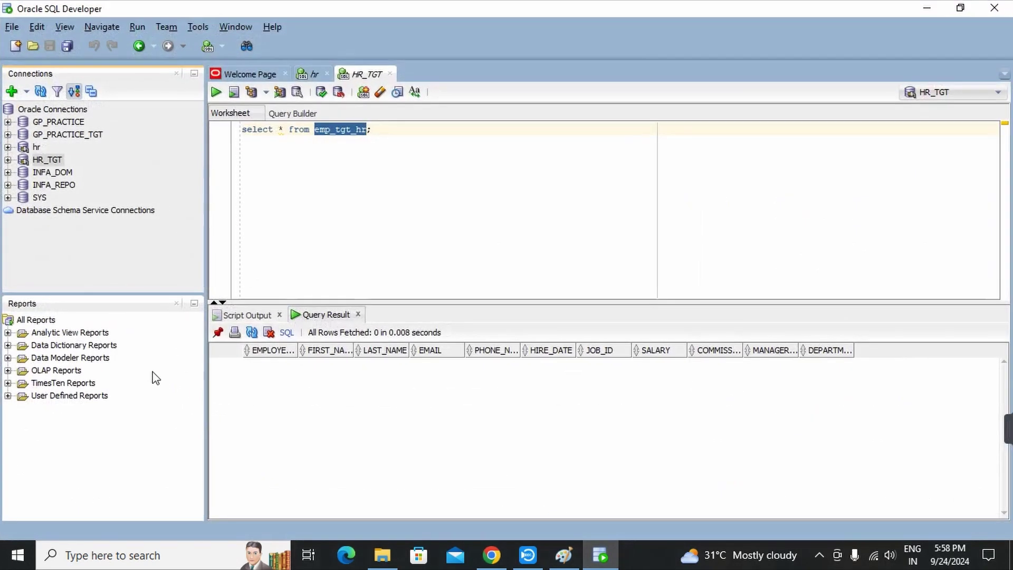
Look up HR_TGT's properties in SQL Developer: host localhost, port 1521, SID xe.
right_click(55, 162)
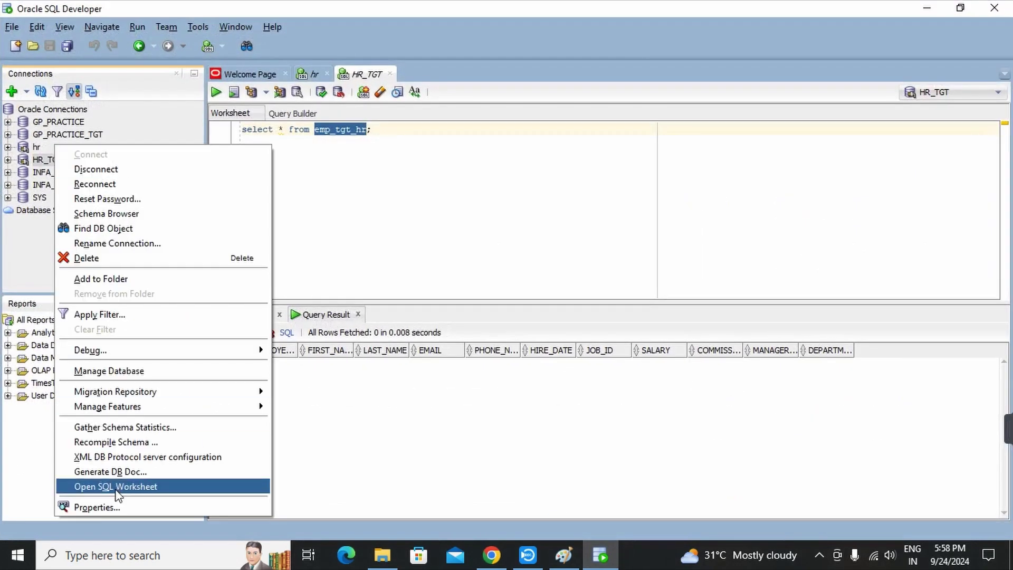
left_click(113, 506)
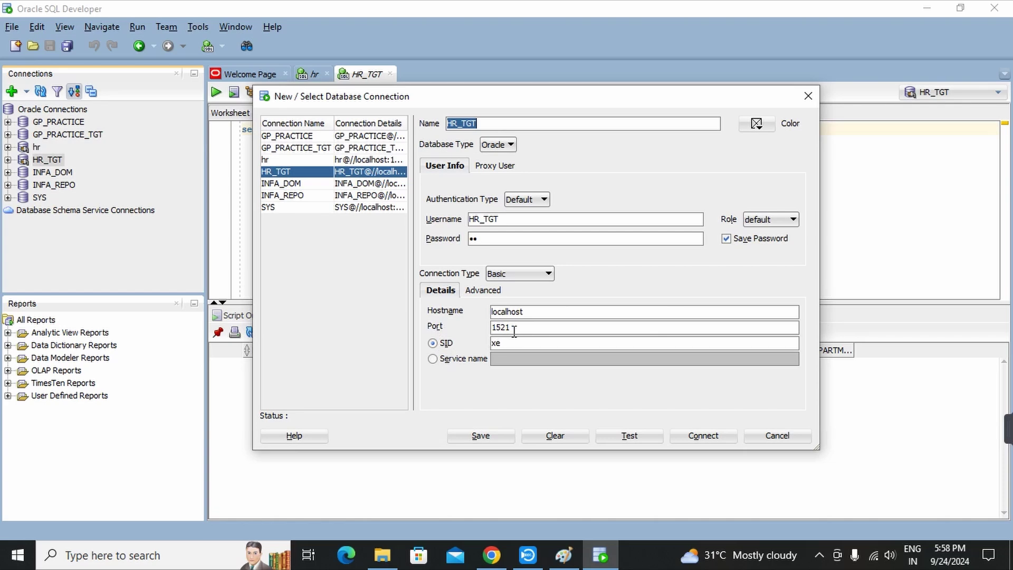
left_click(491, 555)
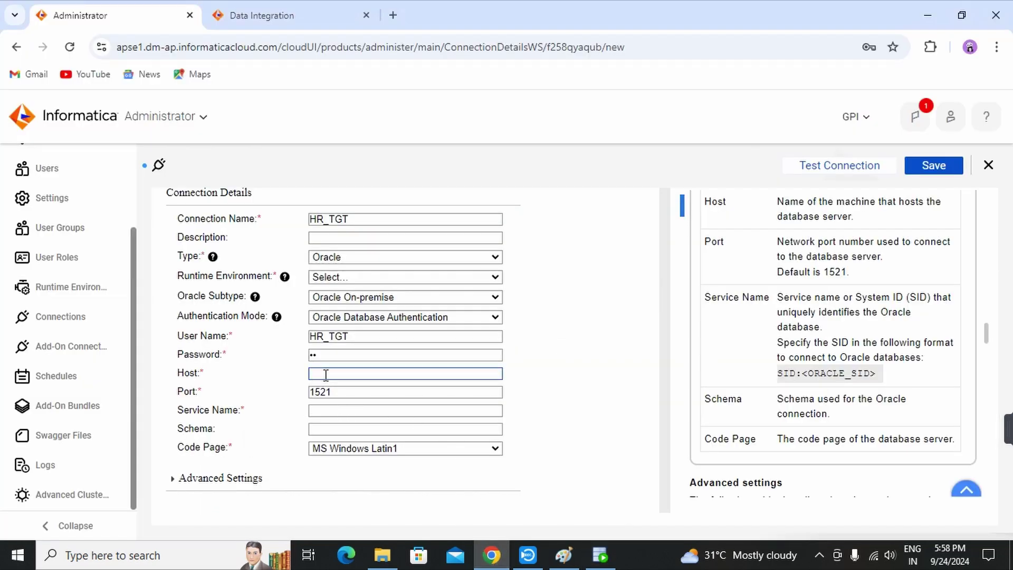
Fill in host localhost, service name xe and code page UTF-8 on the HR_TGT form.
type("localhos")
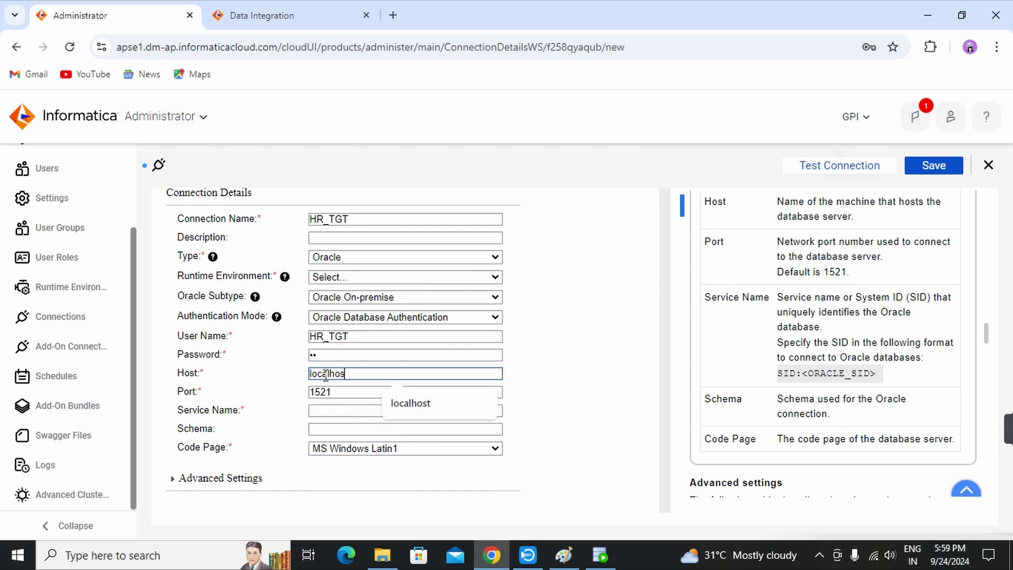
type("t")
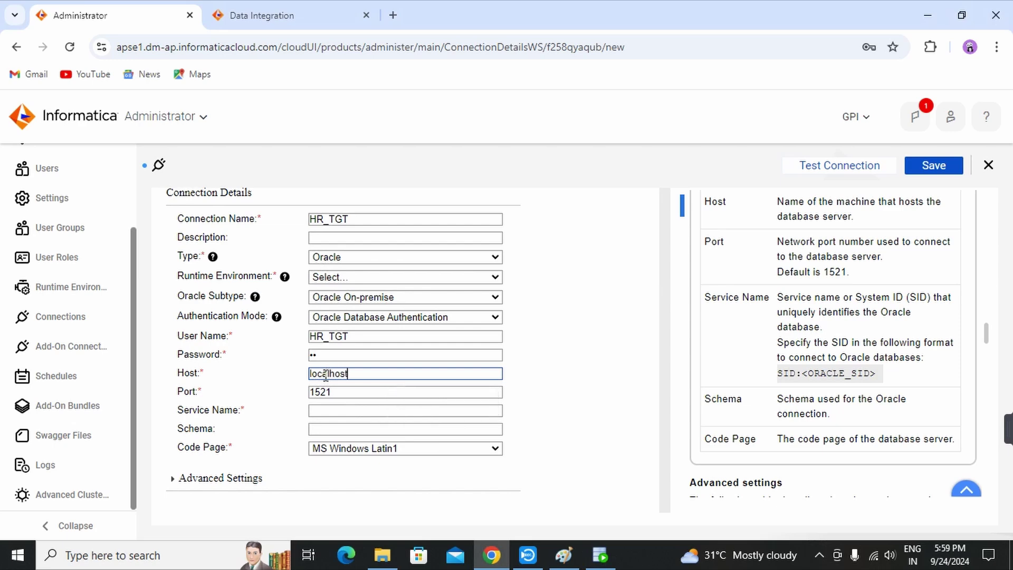
left_click(329, 413)
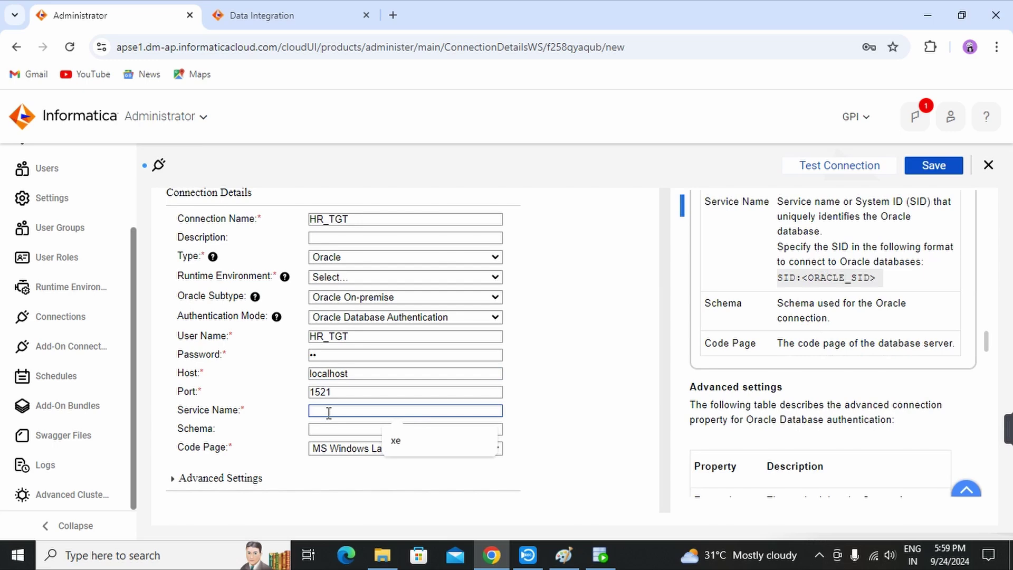
type("xe")
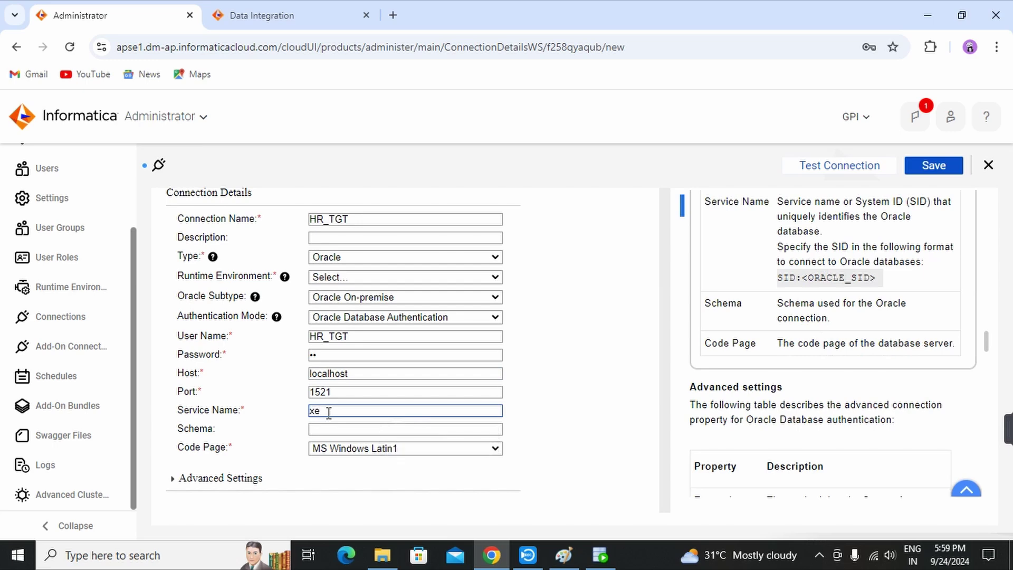
left_click(394, 449)
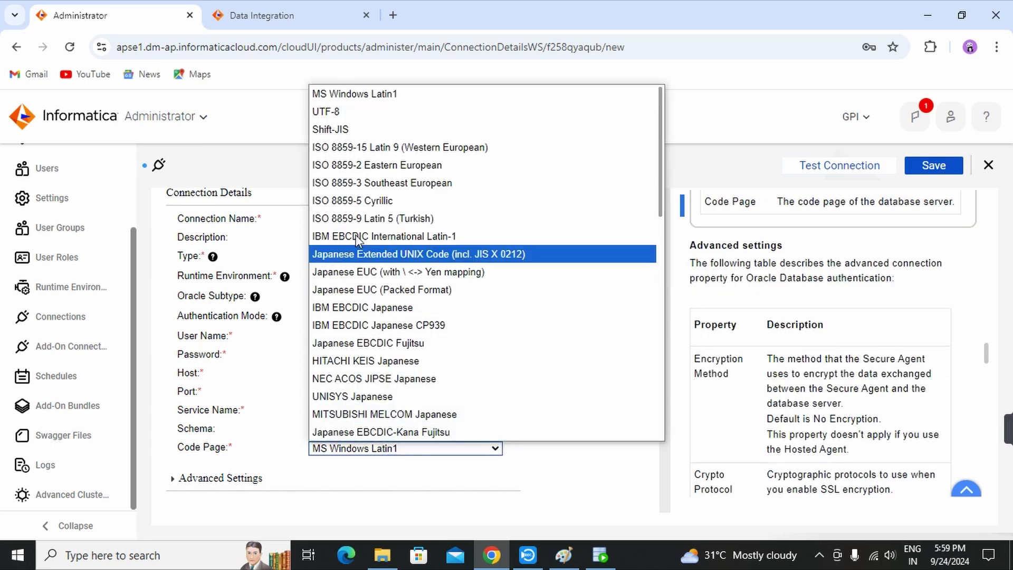
left_click(330, 115)
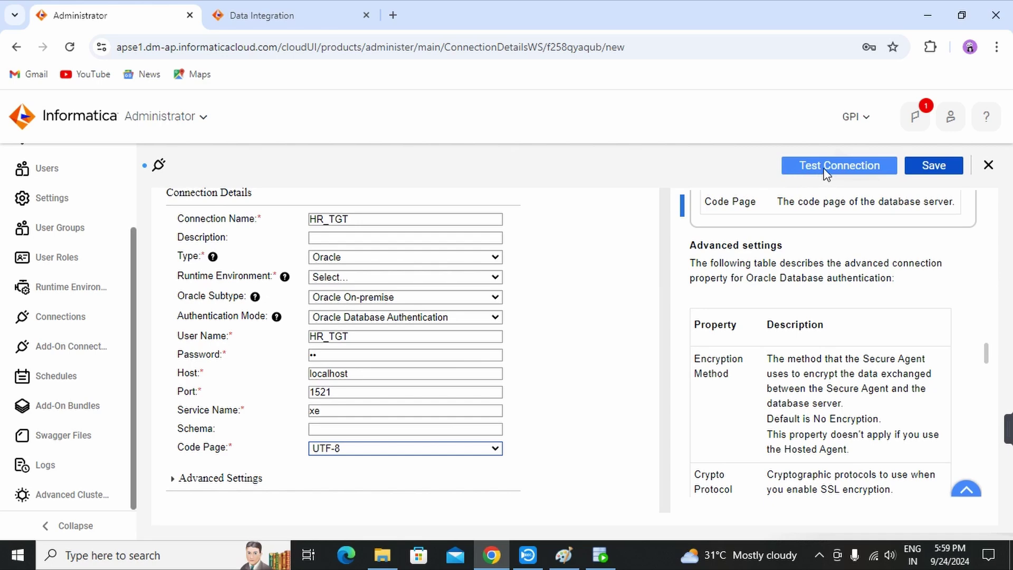
Run HR_TGT on the DESKTOP-IHH6JP8 runtime environment and get a successful connection test.
left_click(837, 165)
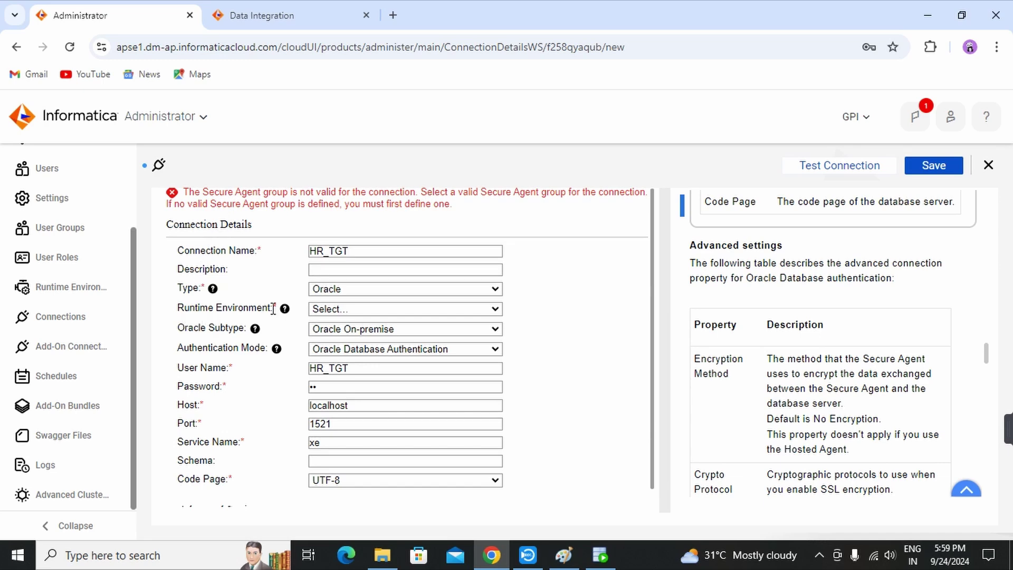
left_click(392, 311)
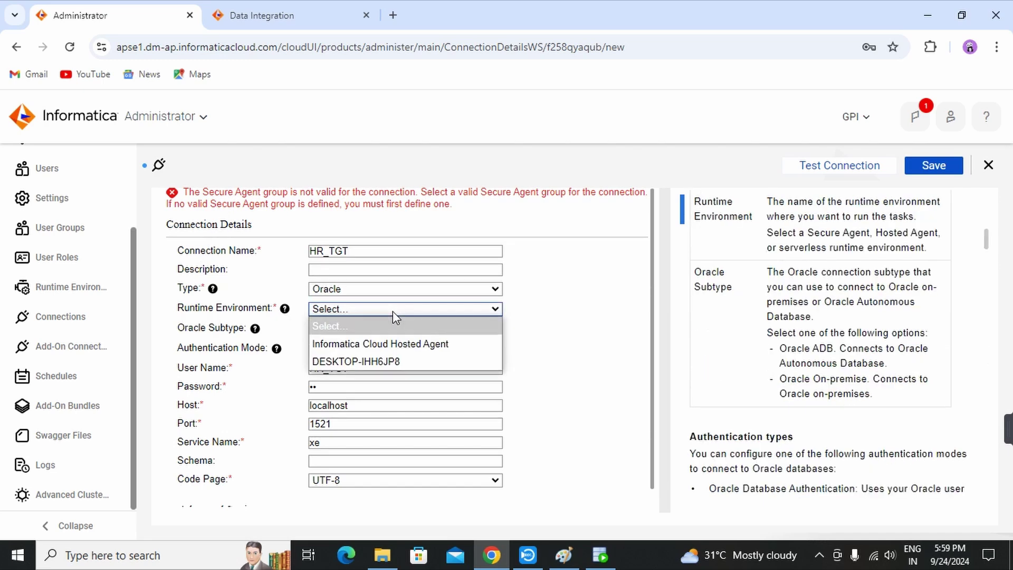
left_click(353, 364)
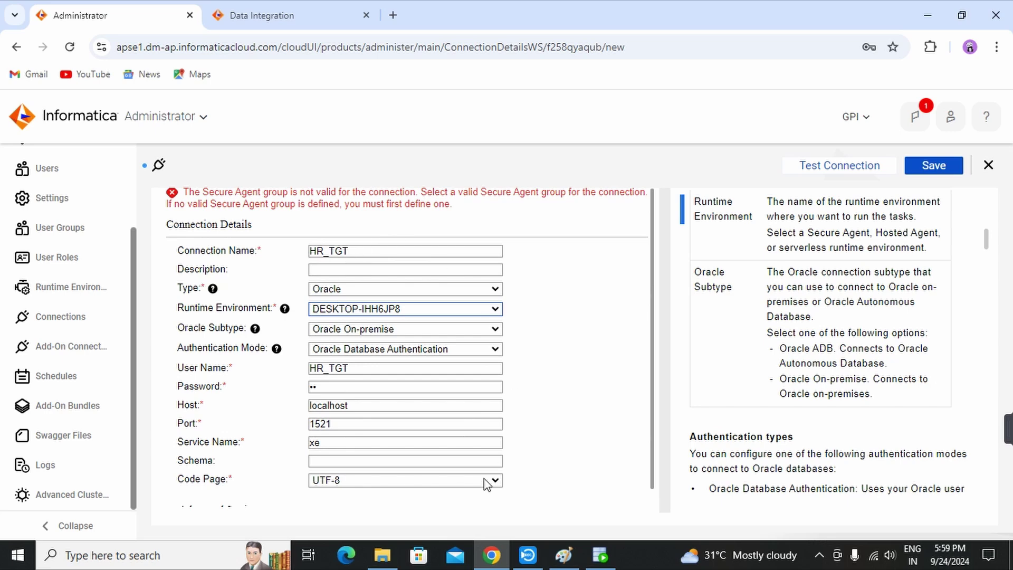
left_click(833, 169)
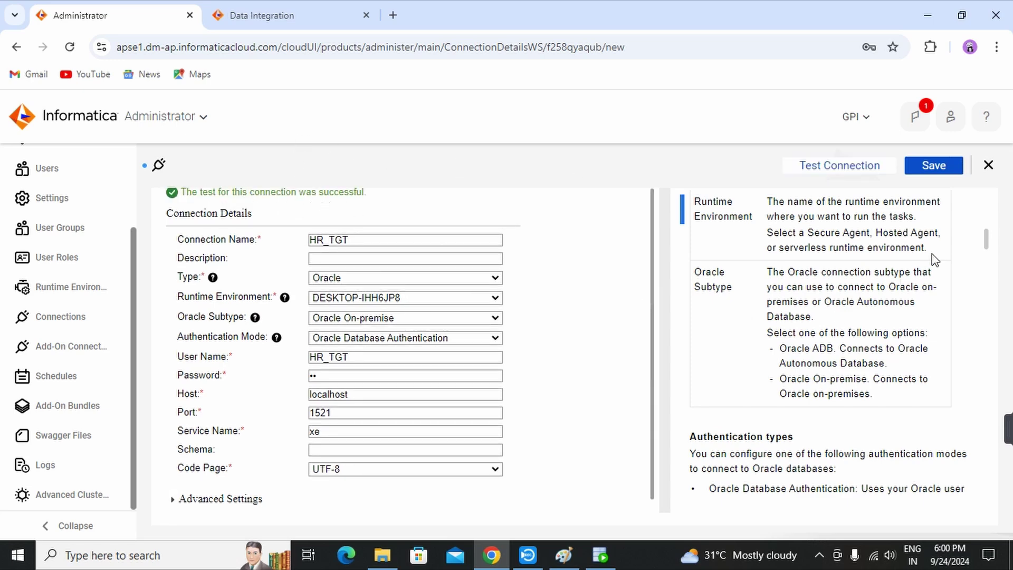
Save HR_TGT and view it beside HR_SRC in the Connections list.
left_click(941, 174)
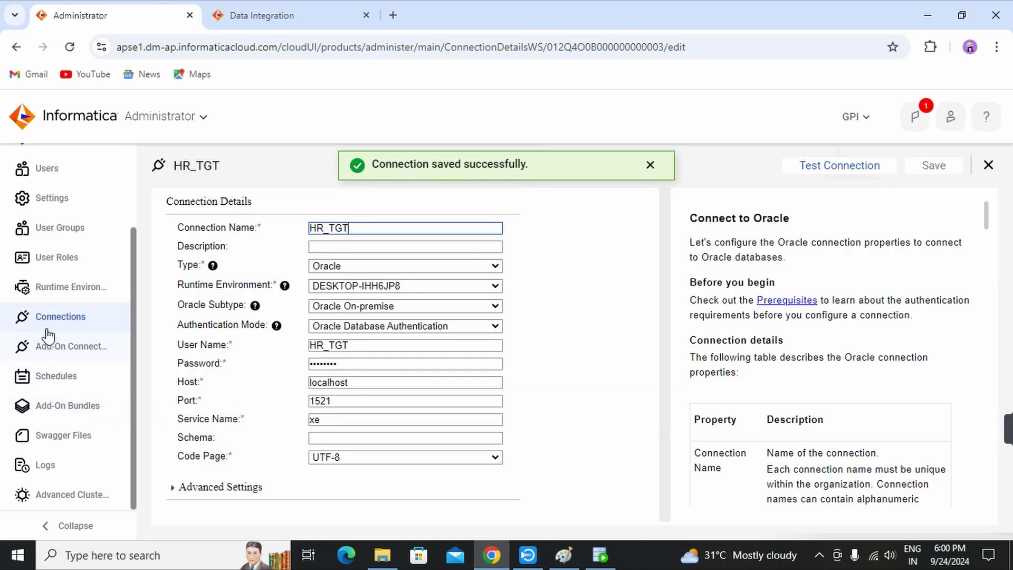
left_click(73, 330)
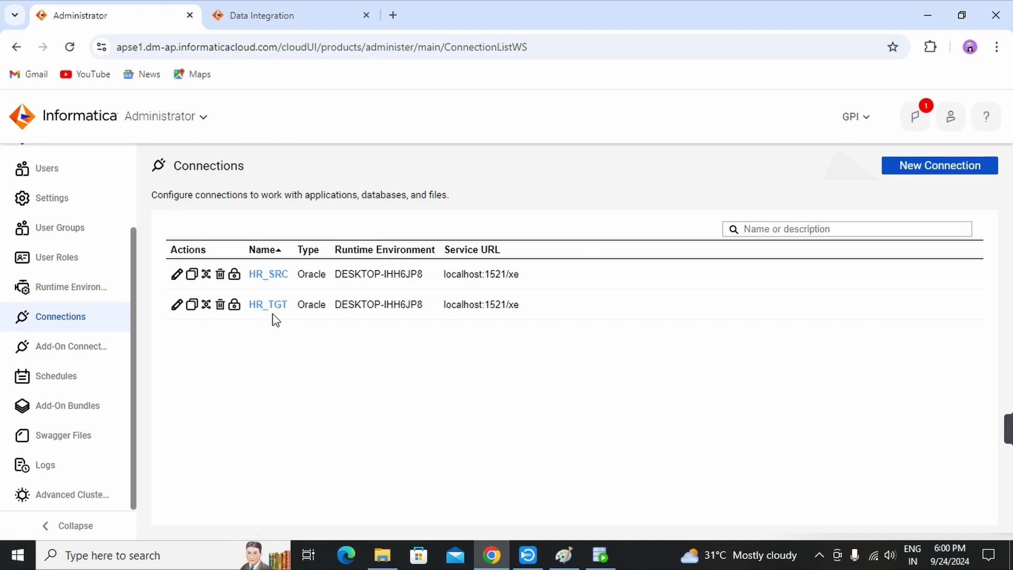
left_click(563, 555)
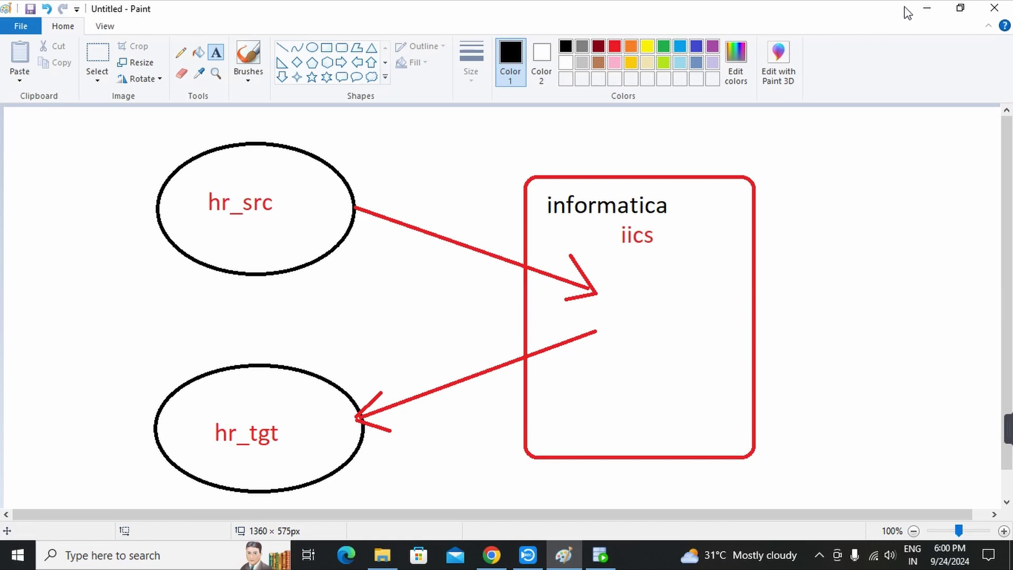
left_click(927, 7)
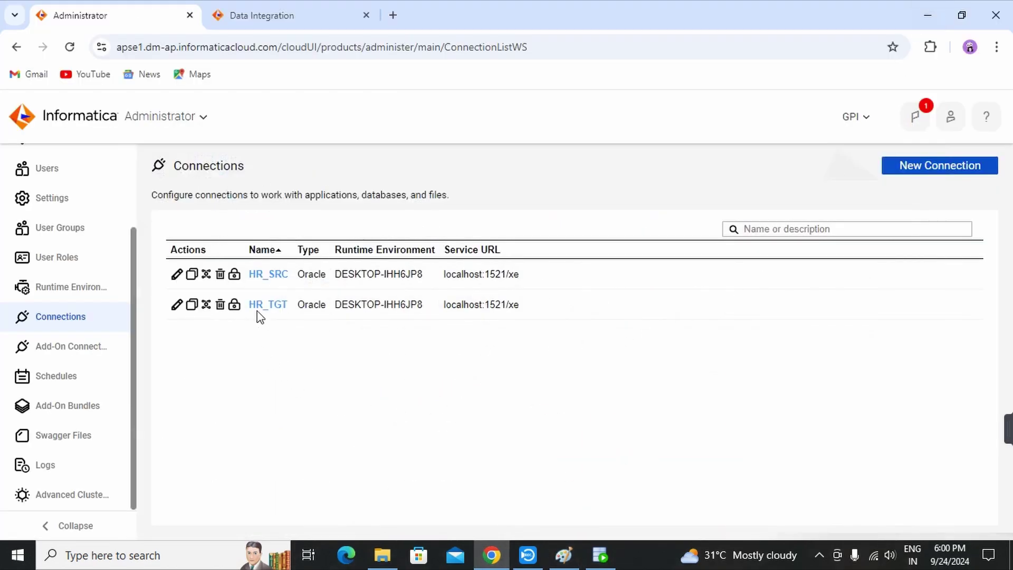
Go to Data Integration's Explore page listing the Default and Add-On Bundles projects.
left_click(291, 19)
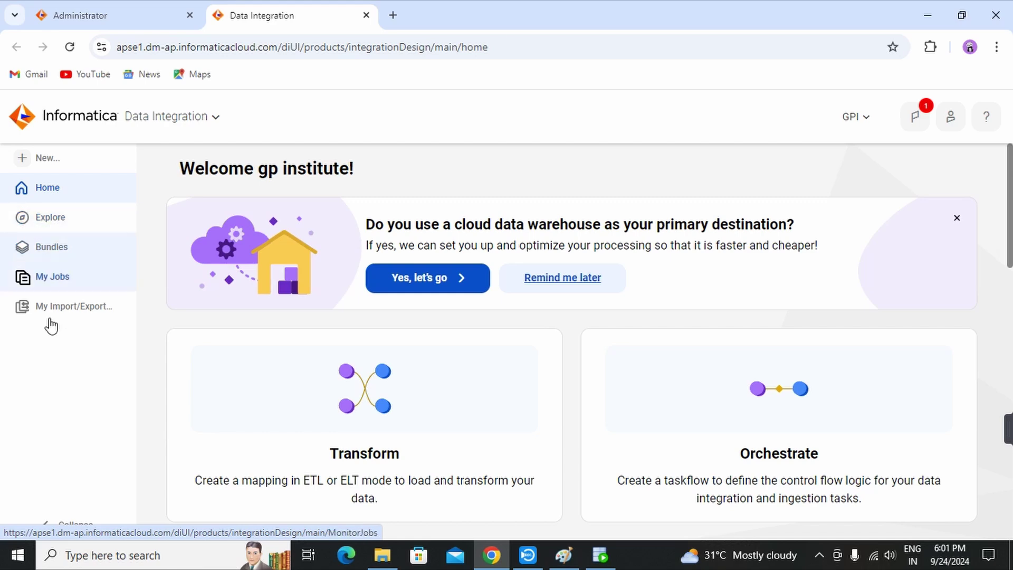
left_click(58, 229)
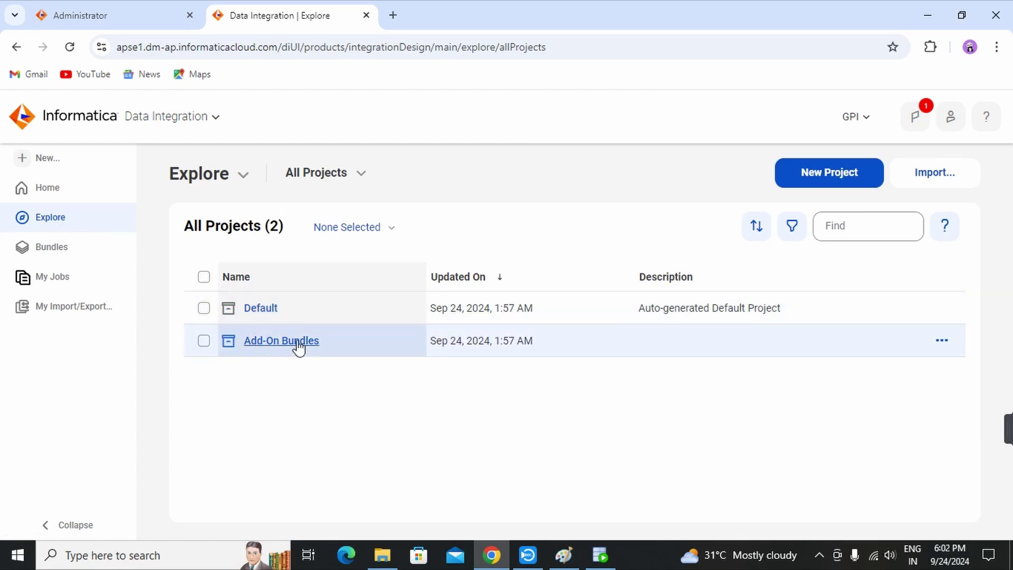
Create and save a new project named GP_INSTITUTE_YT.
left_click(828, 181)
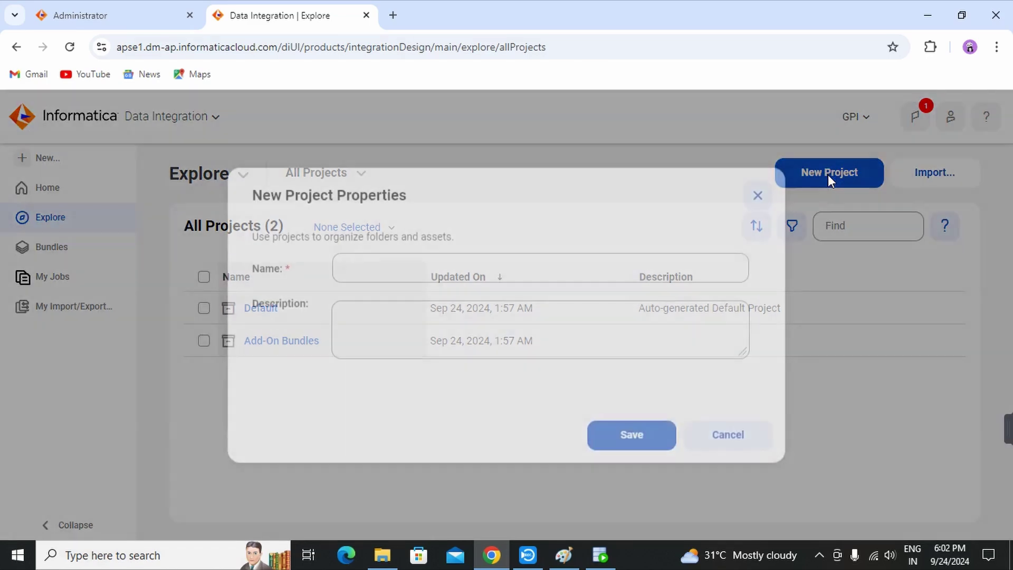
left_click(494, 264)
type("GP")
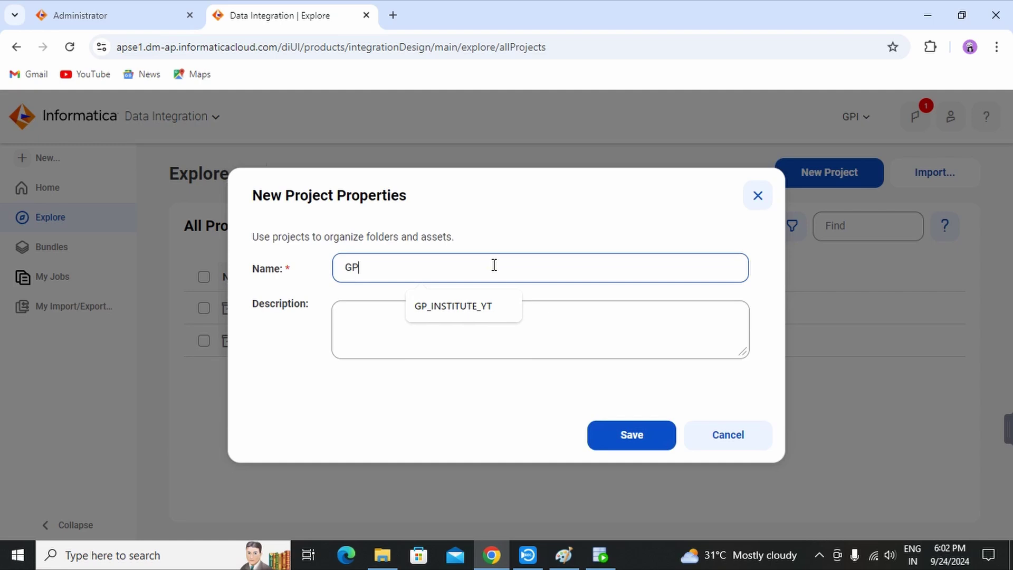
key("Down")
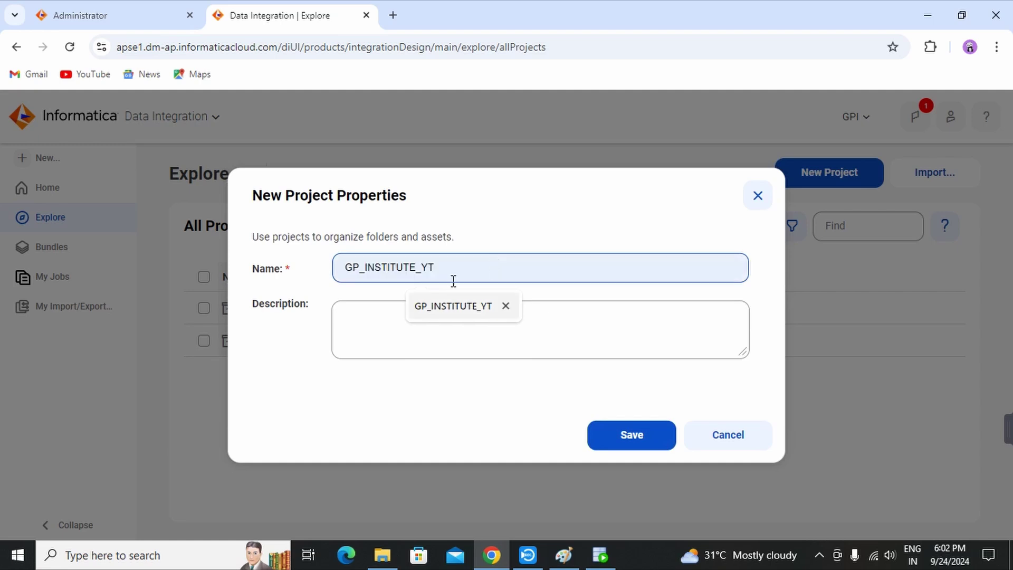
key("Escape")
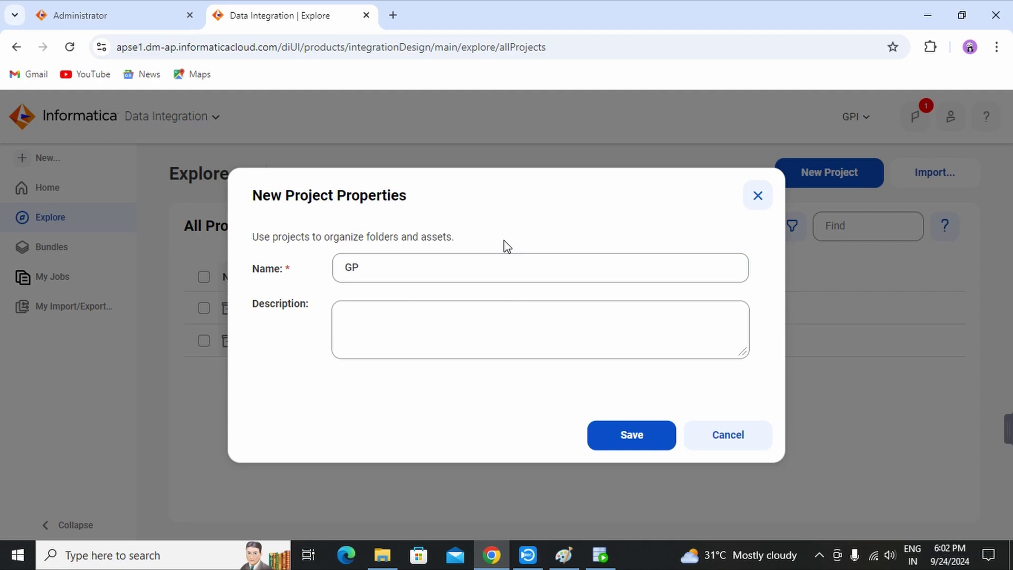
left_click(488, 268)
left_click(453, 315)
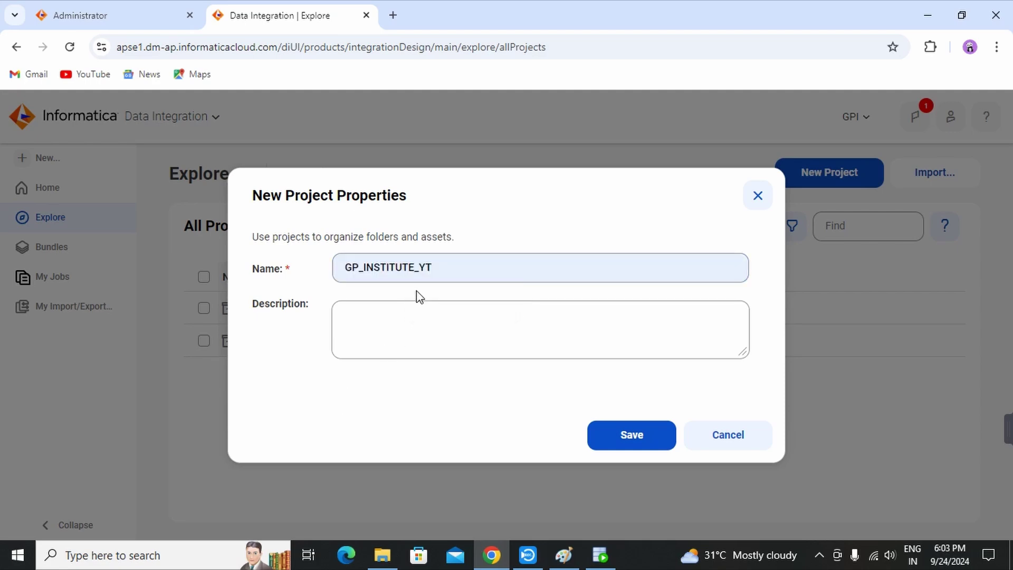
left_click(633, 438)
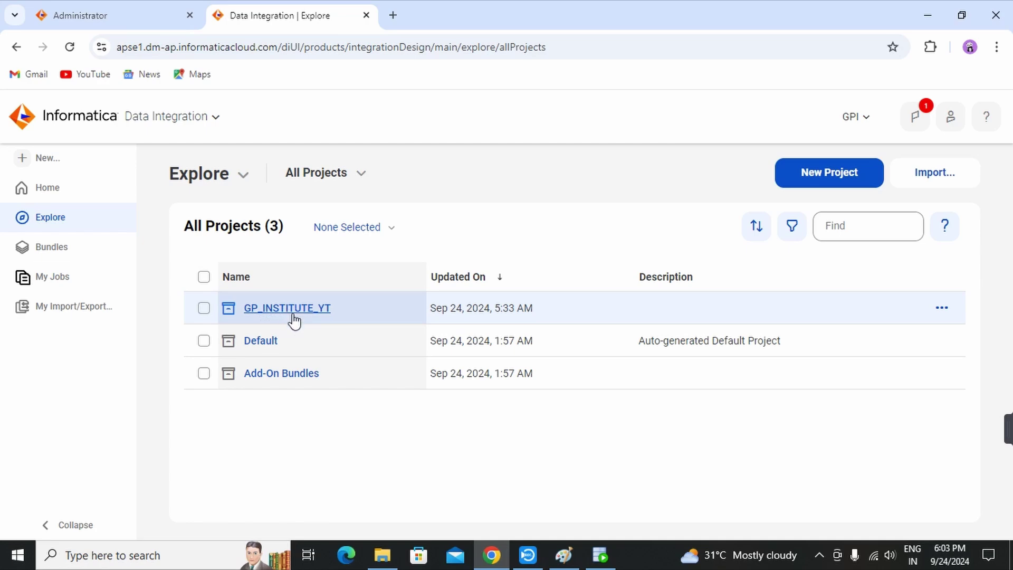
left_click(61, 165)
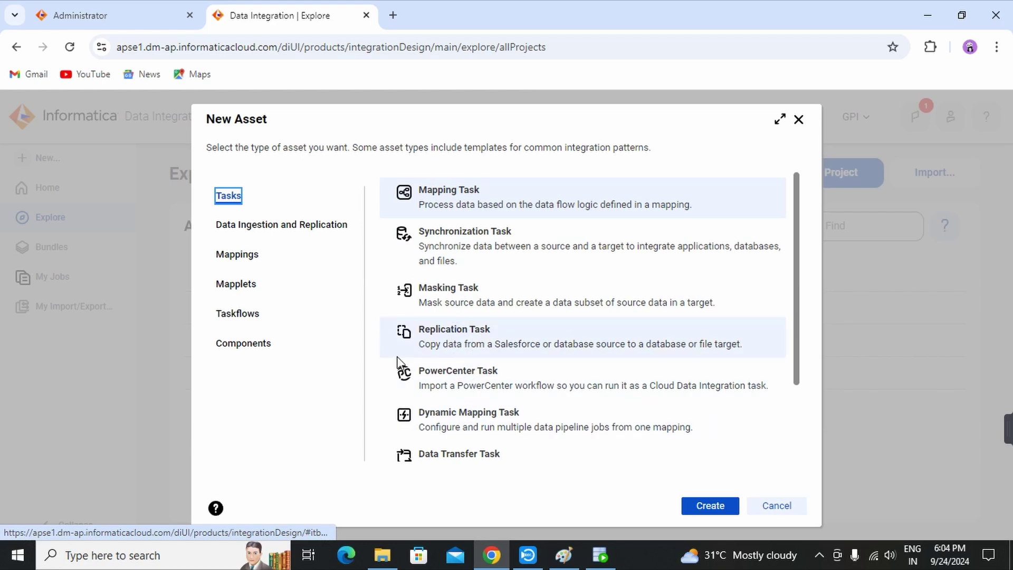
left_click(247, 261)
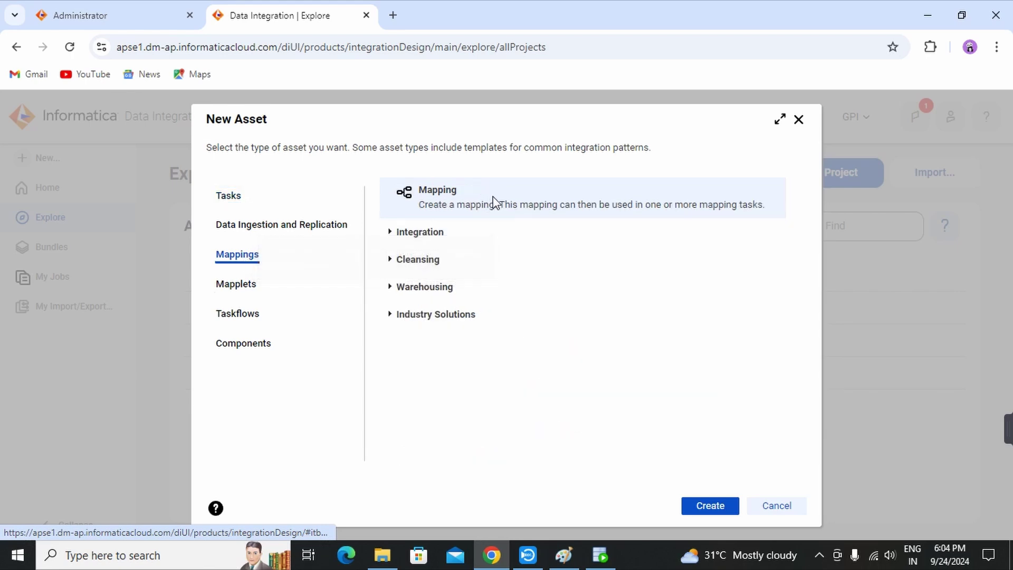
left_click(798, 120)
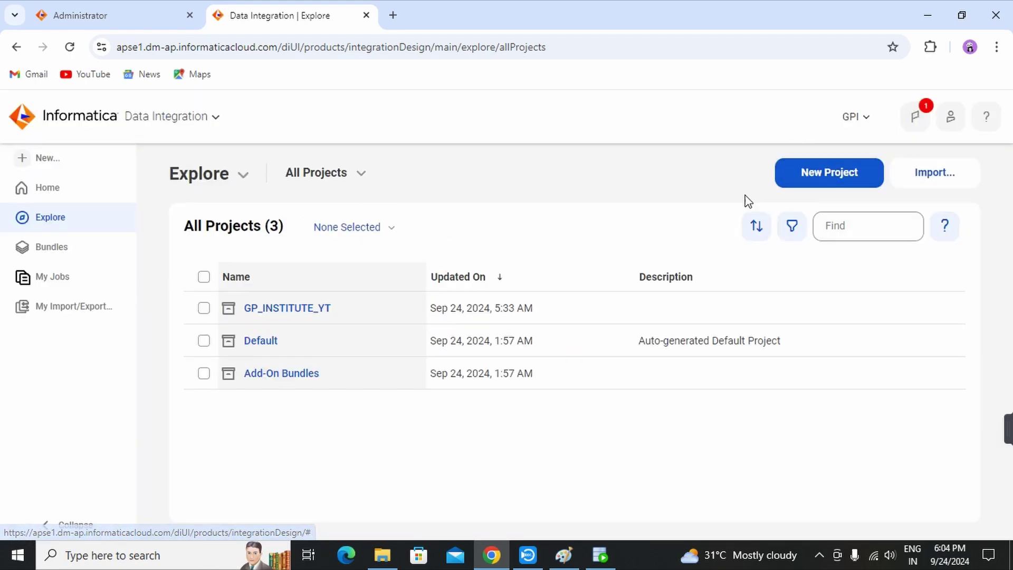
Open the empty GP_INSTITUTE_YT project, browsing the asset chooser and Administrator without changes.
left_click(298, 313)
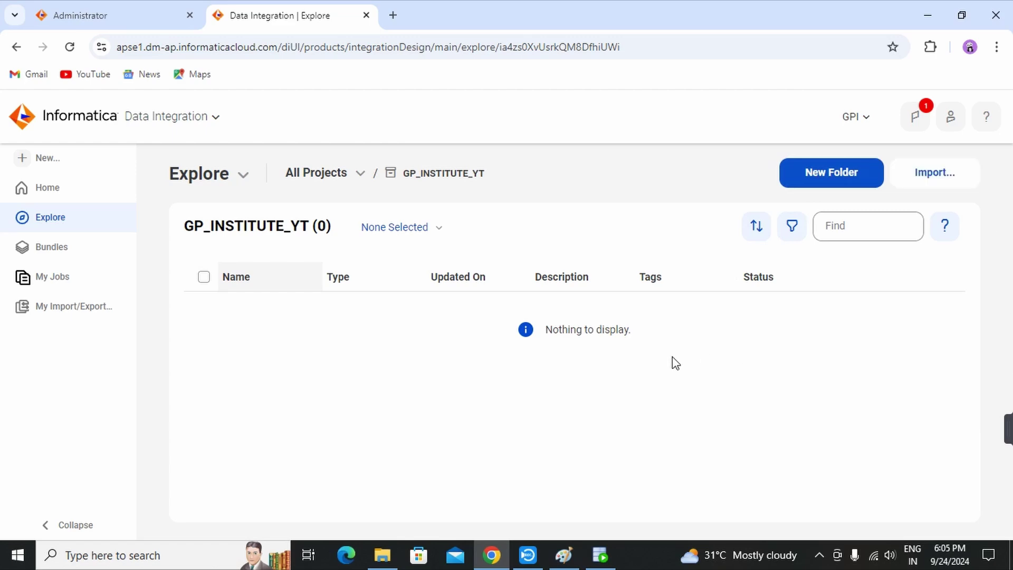
left_click(73, 158)
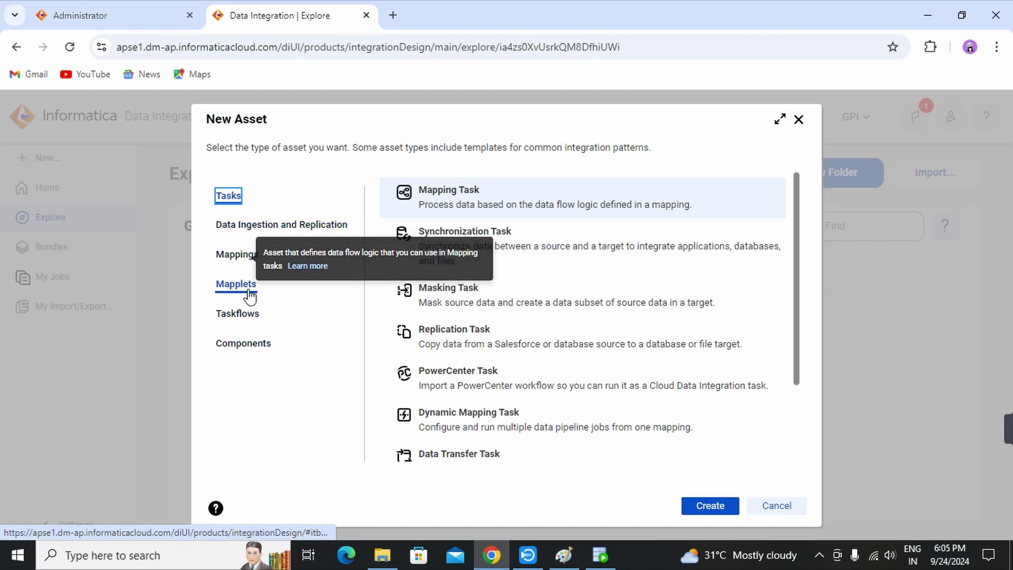
left_click(248, 261)
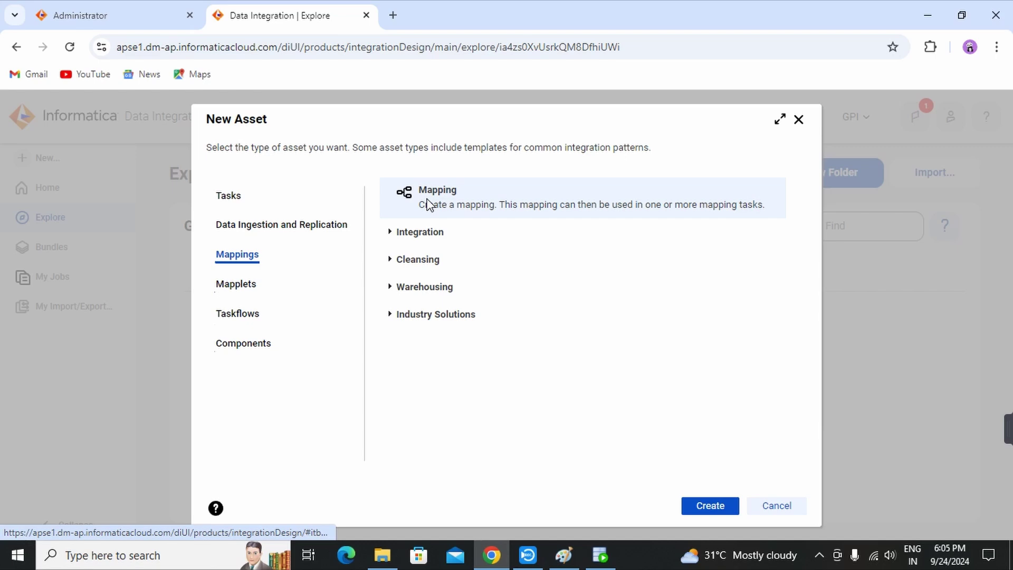
left_click(799, 121)
left_click(120, 17)
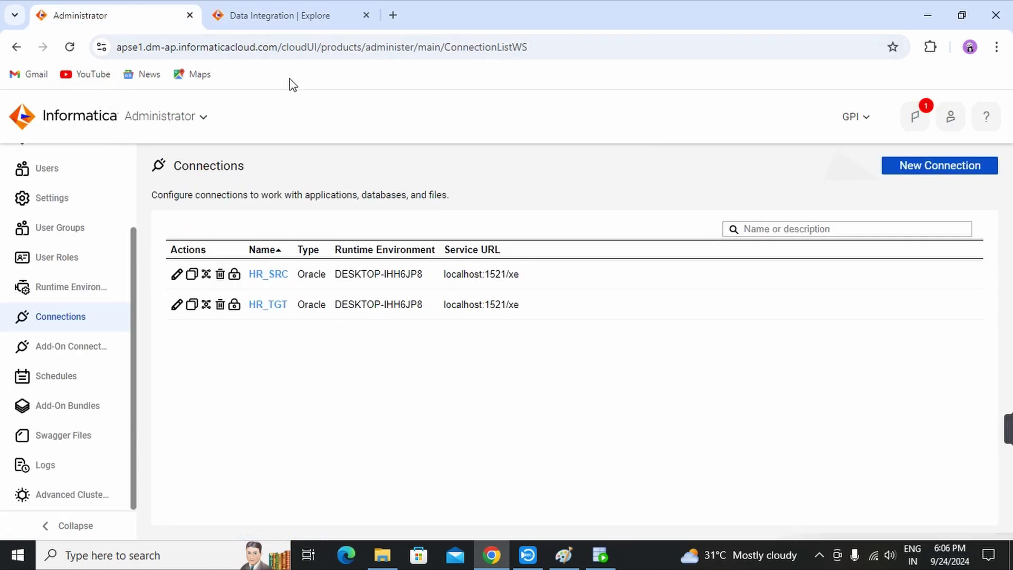
left_click(274, 16)
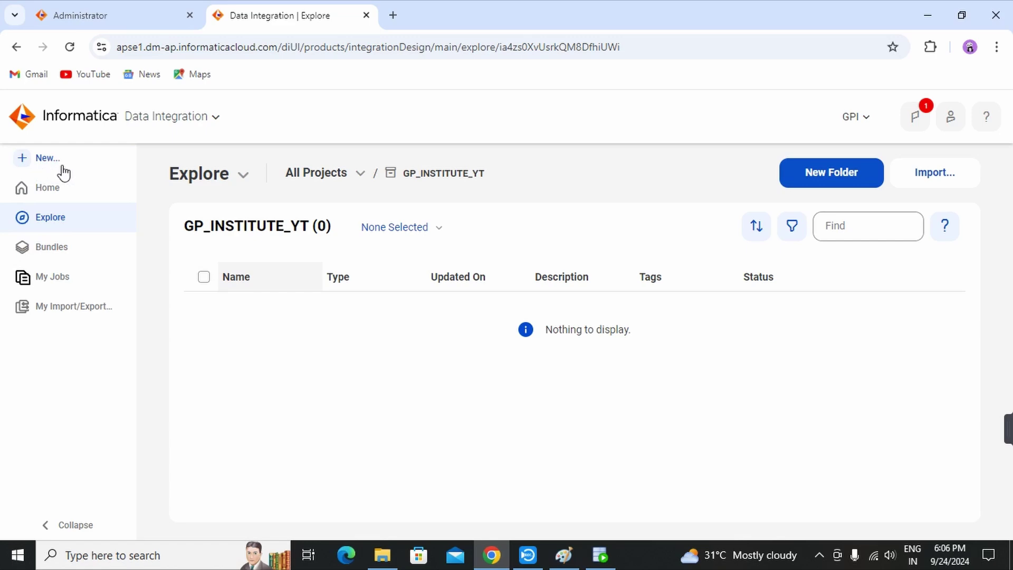
Create a blank mapping, Mapping1, in GP_INSTITUTE_YT via New... > Mappings.
left_click(47, 157)
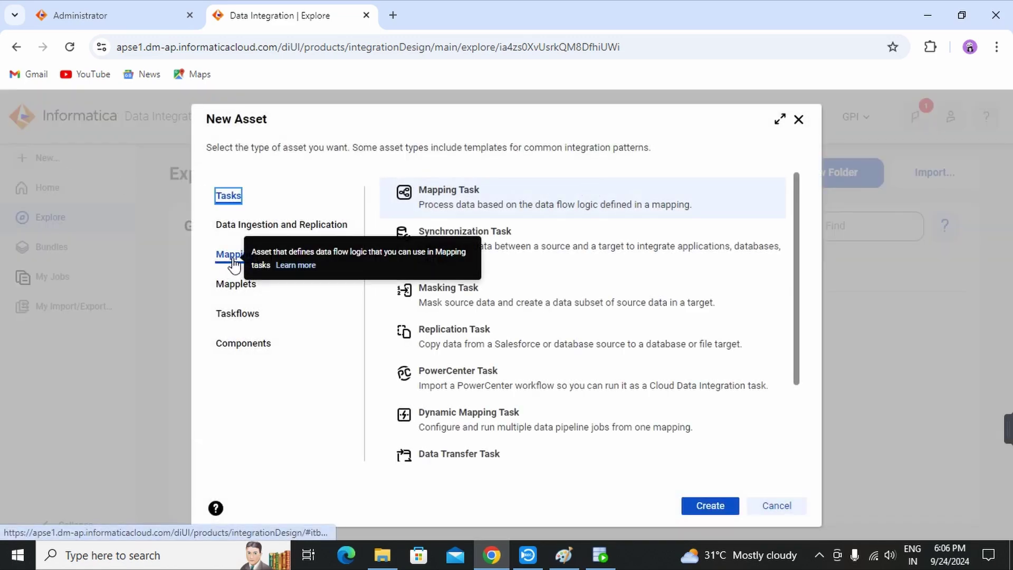
left_click(235, 264)
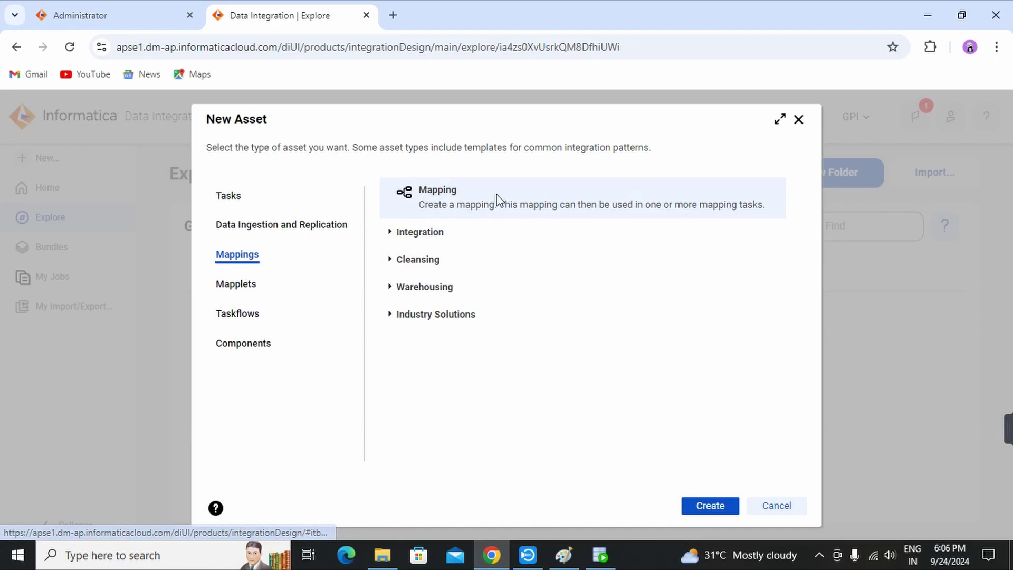
left_click(710, 507)
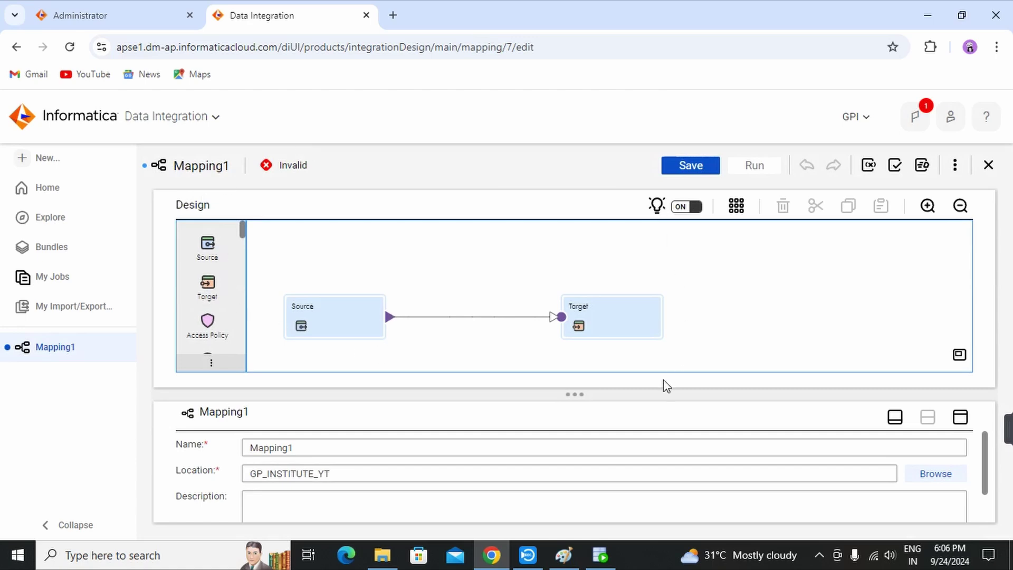
Inspect the Source and Target transformation properties in Mapping1.
left_click(352, 335)
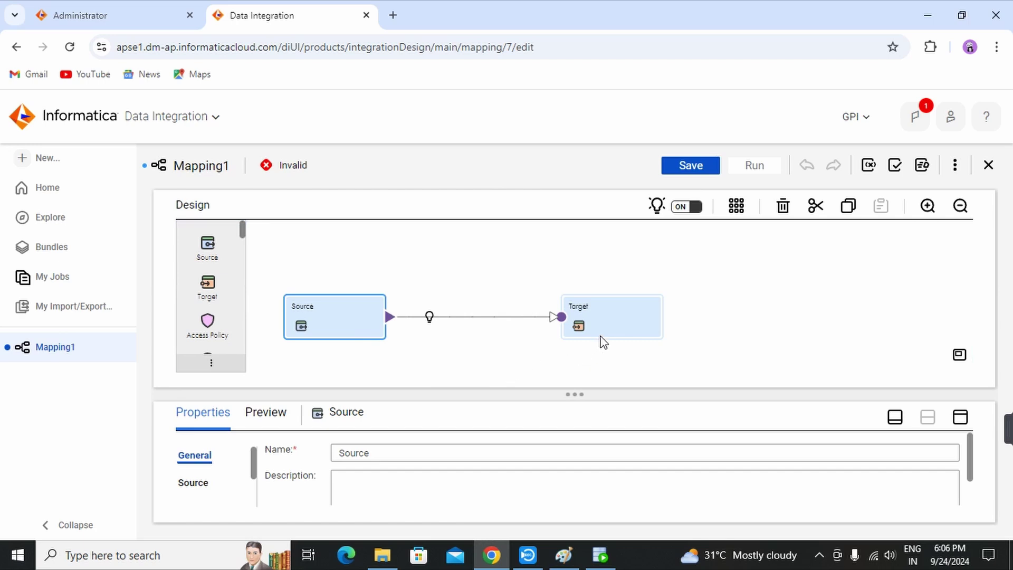
left_click(613, 329)
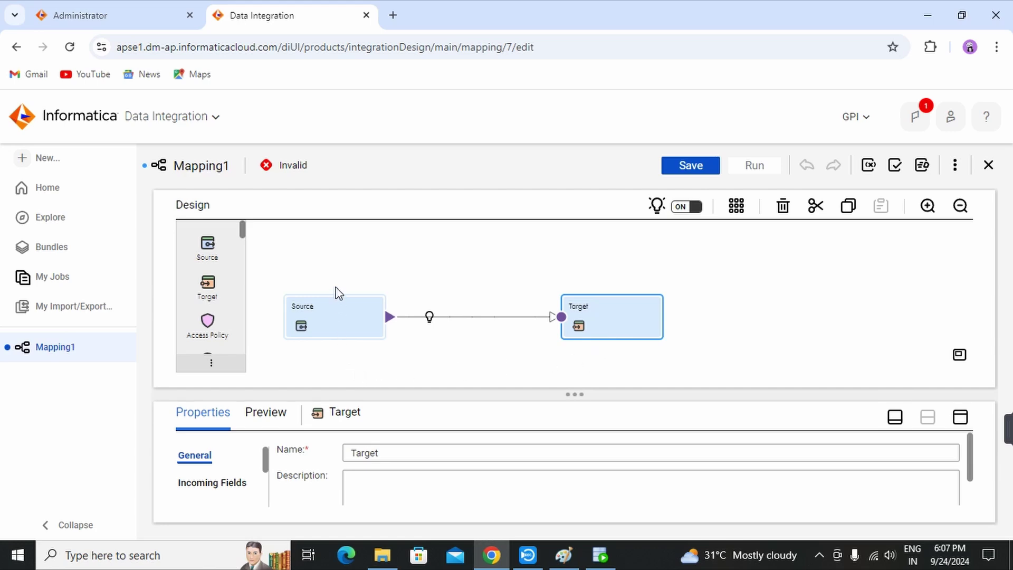
left_click(330, 325)
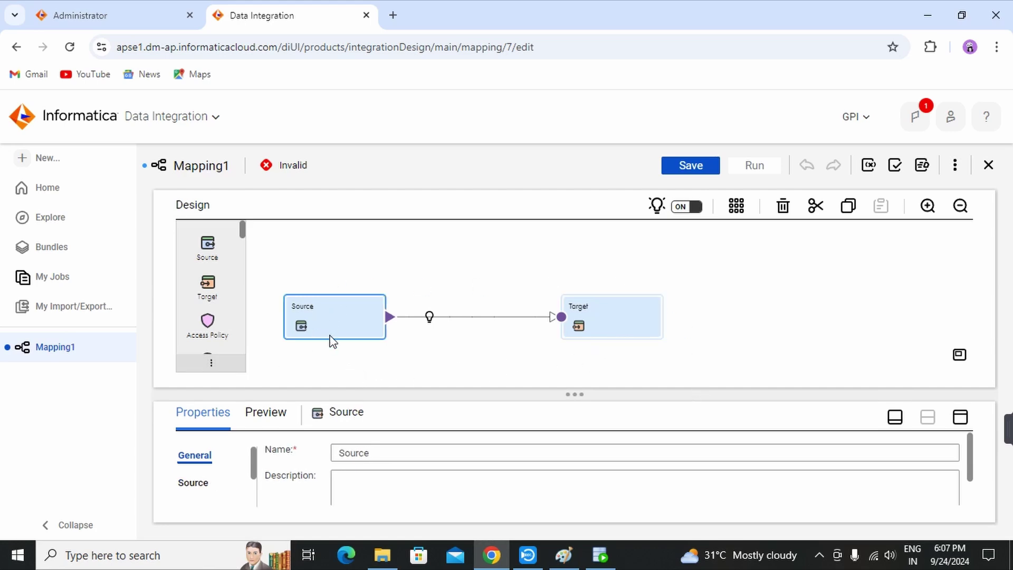
left_click(597, 323)
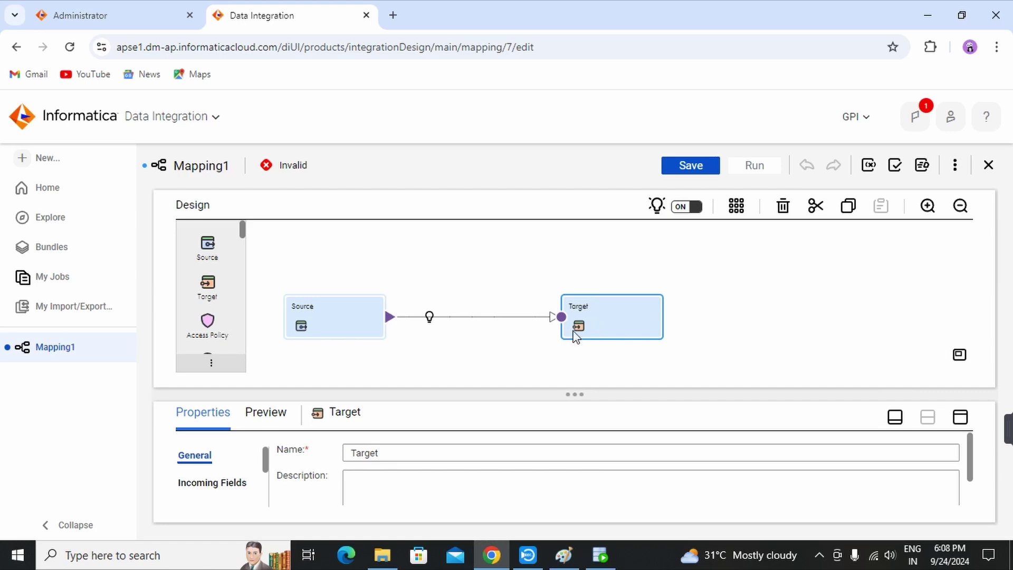
Nudge the Source and Target boxes and display the mapping's Name and Location.
left_click(352, 321)
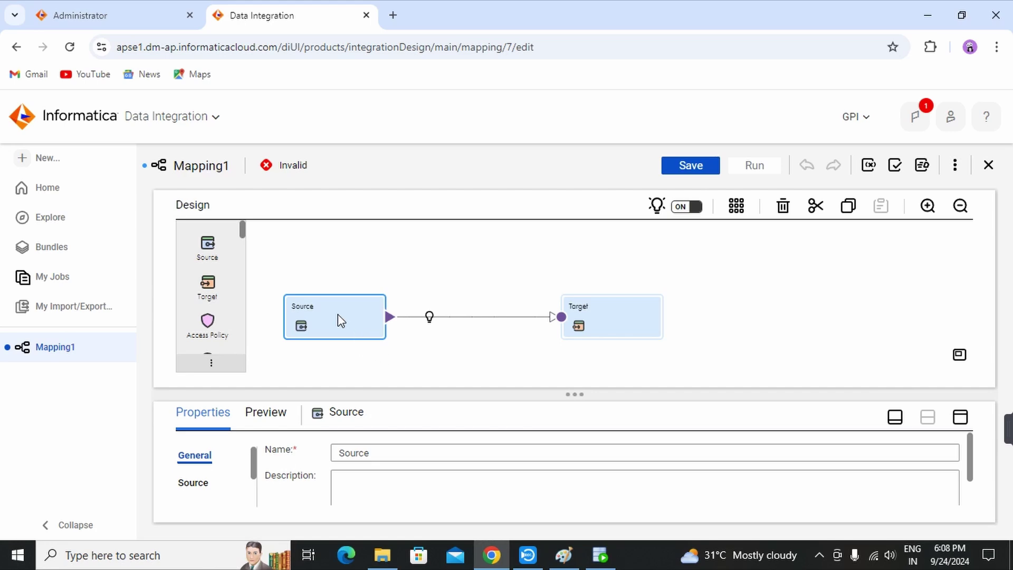
mouse_move(339, 319)
left_mouse_down()
mouse_move(360, 331)
mouse_move(356, 303)
mouse_move(347, 314)
left_mouse_up()
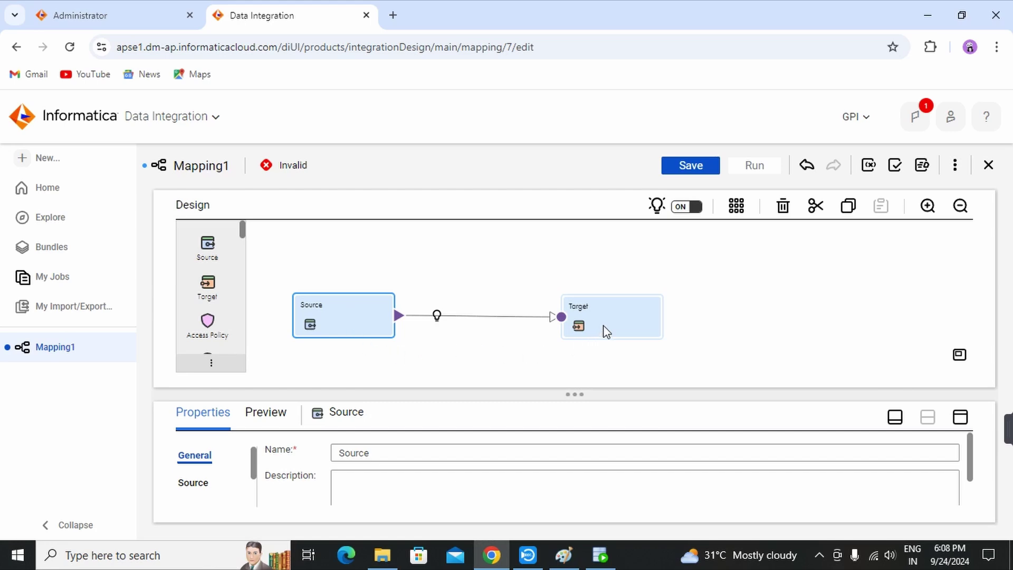
left_click_drag(605, 330, 615, 325)
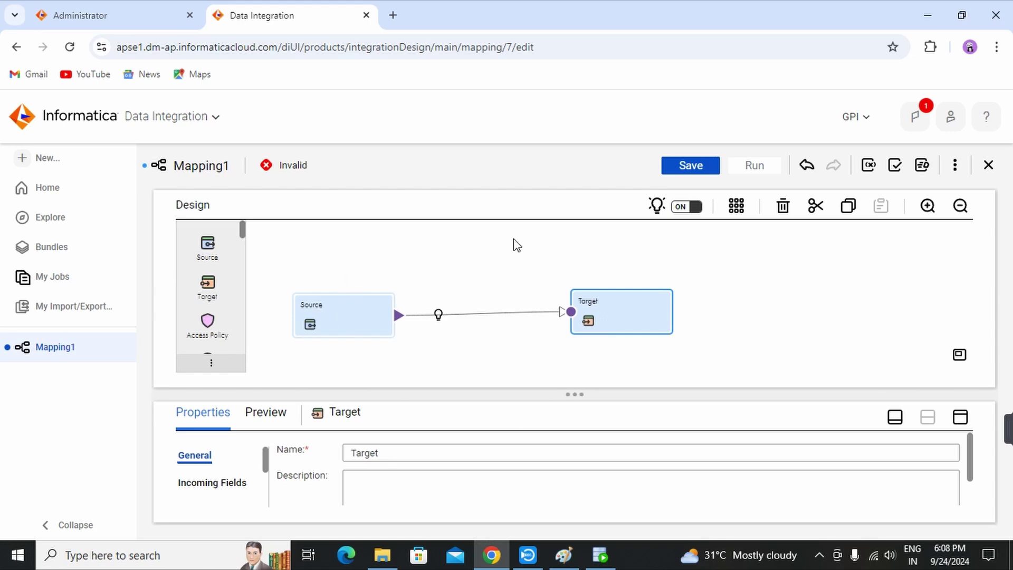
left_click(488, 265)
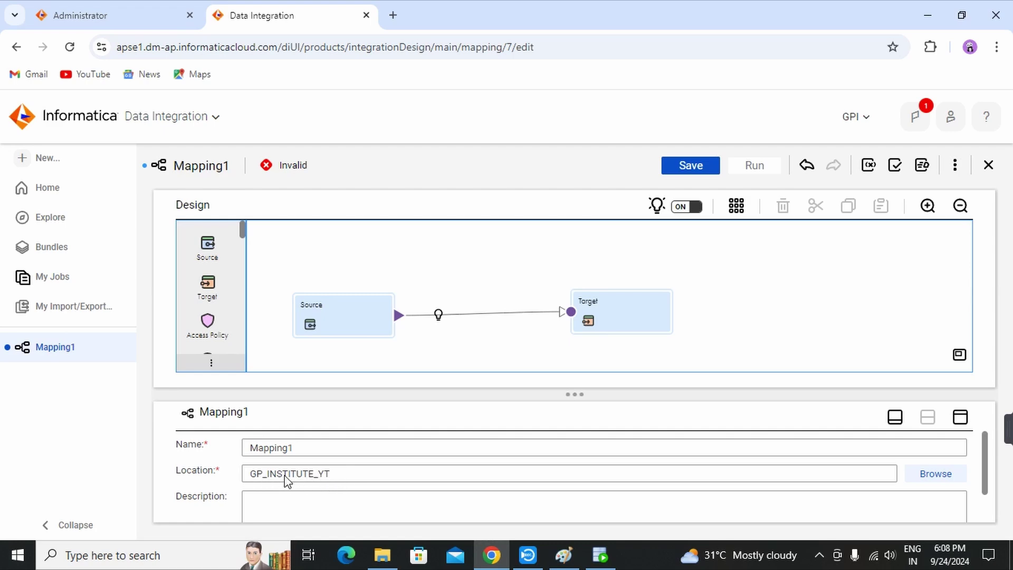
Set the mapping's location to the GP_INSTITUTE_YT project.
left_click(933, 480)
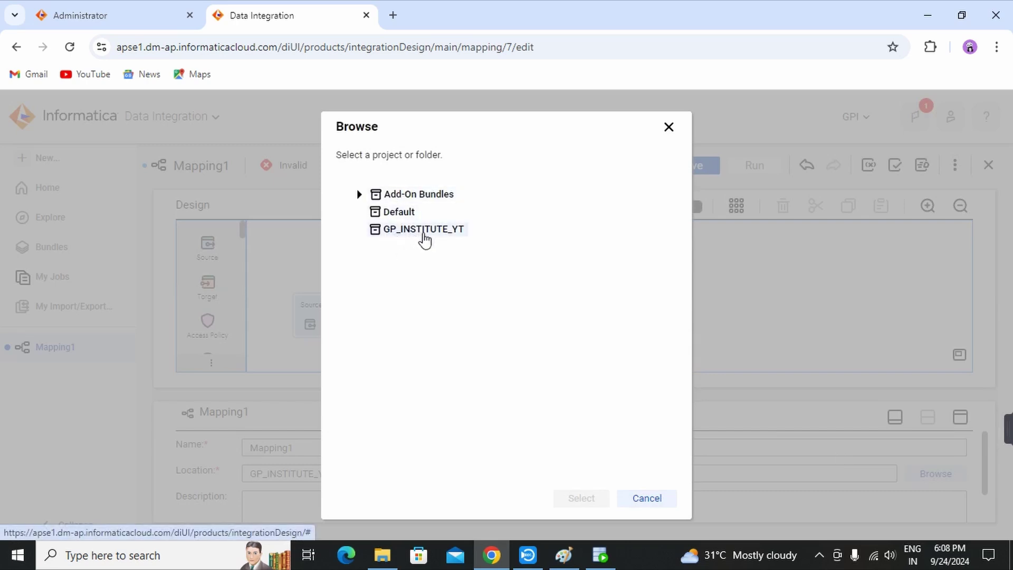
left_click(425, 230)
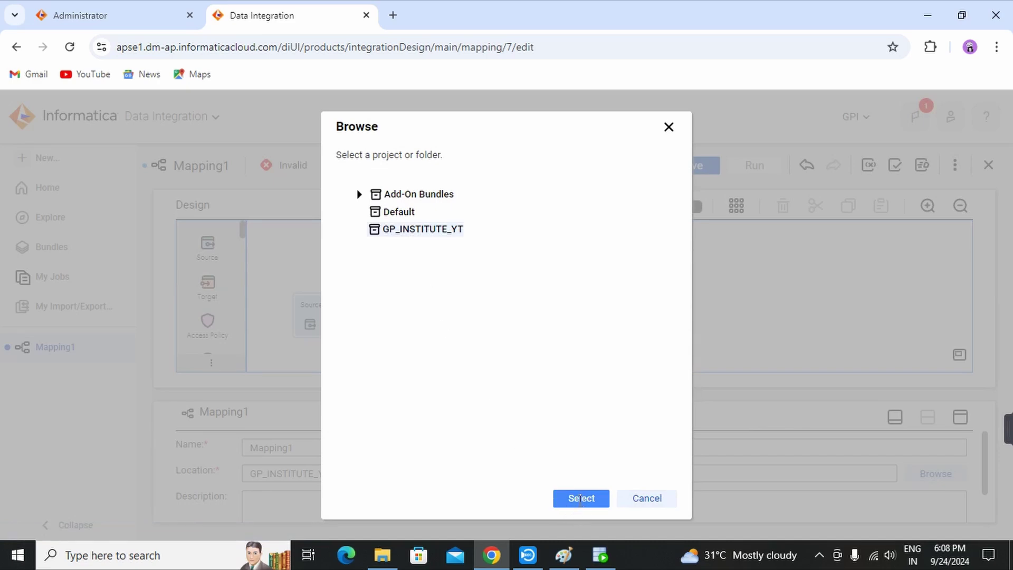
left_click(580, 500)
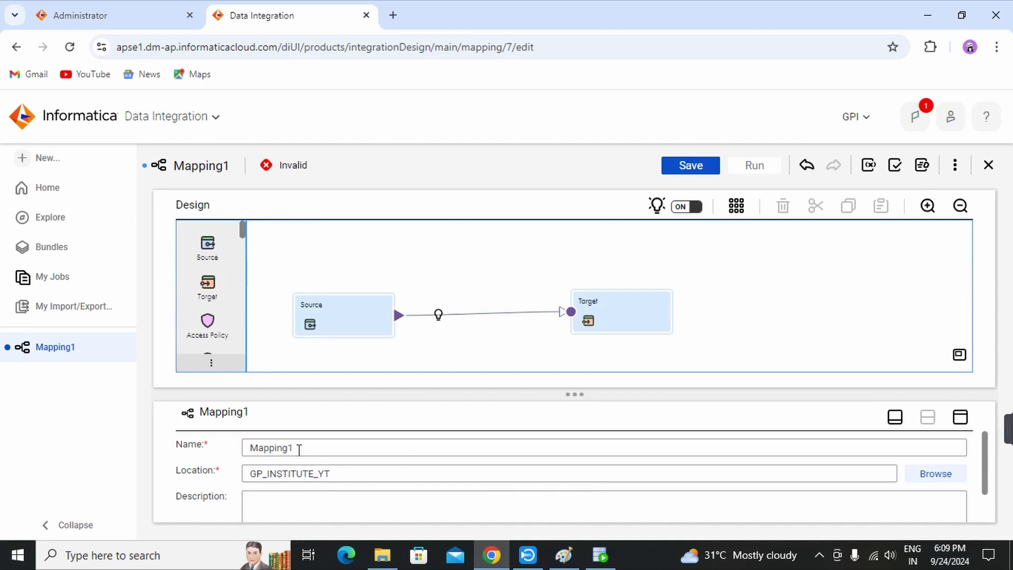
Rename the mapping from Mapping1 to m_first_MAPPING.
left_click_drag(298, 449, 244, 458)
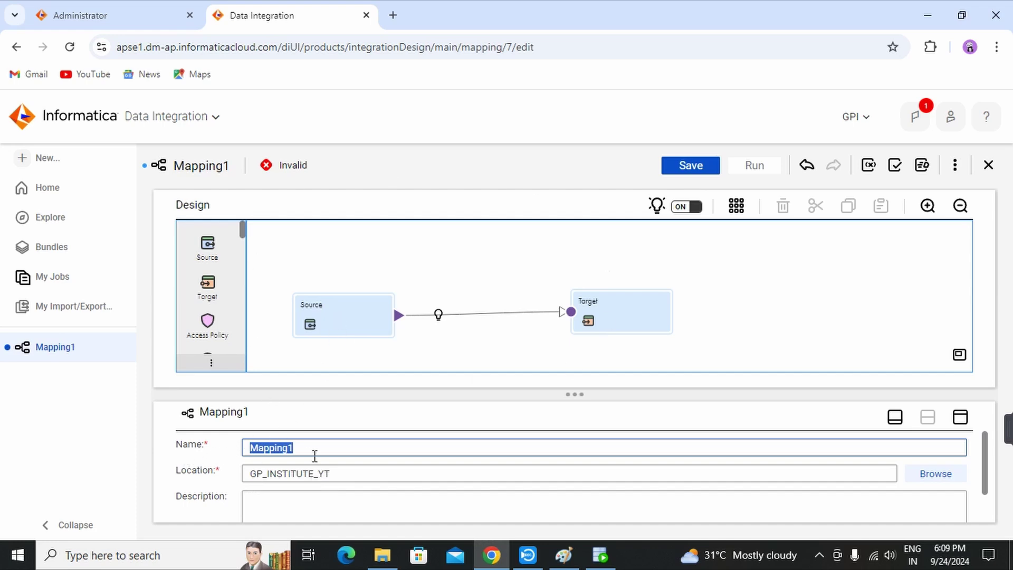
type("m_first")
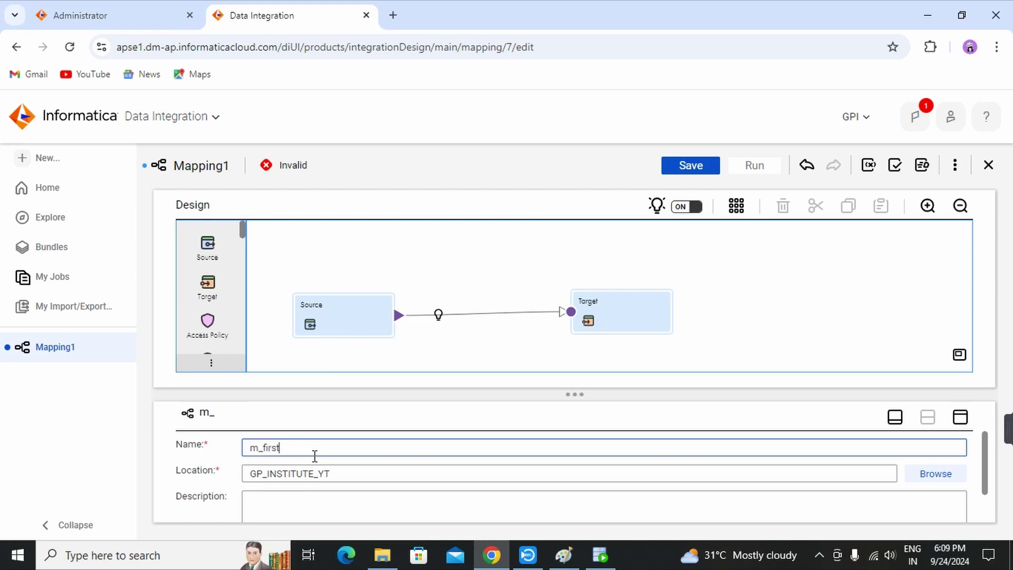
type("MAPPING")
left_click(279, 448)
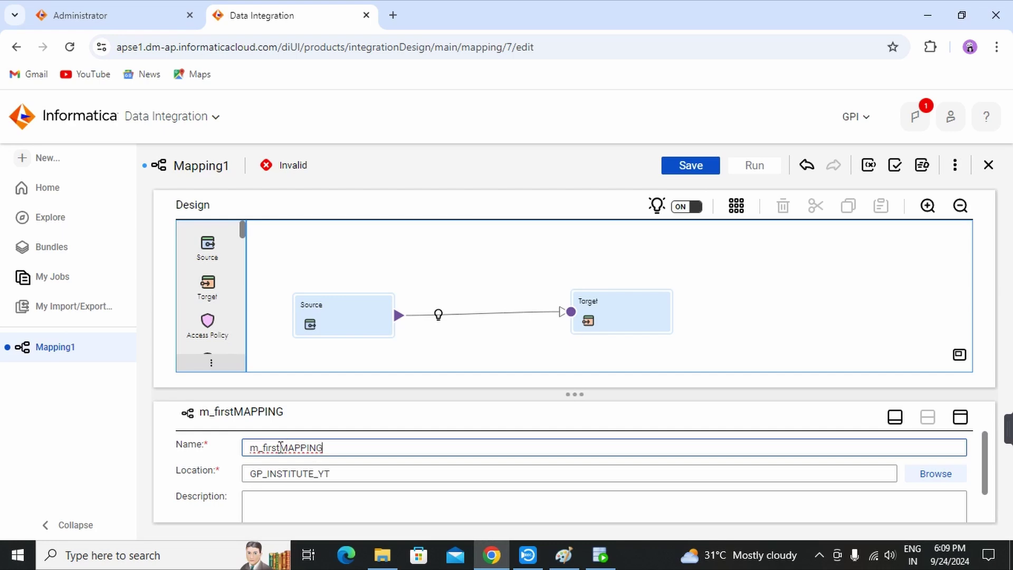
type("_")
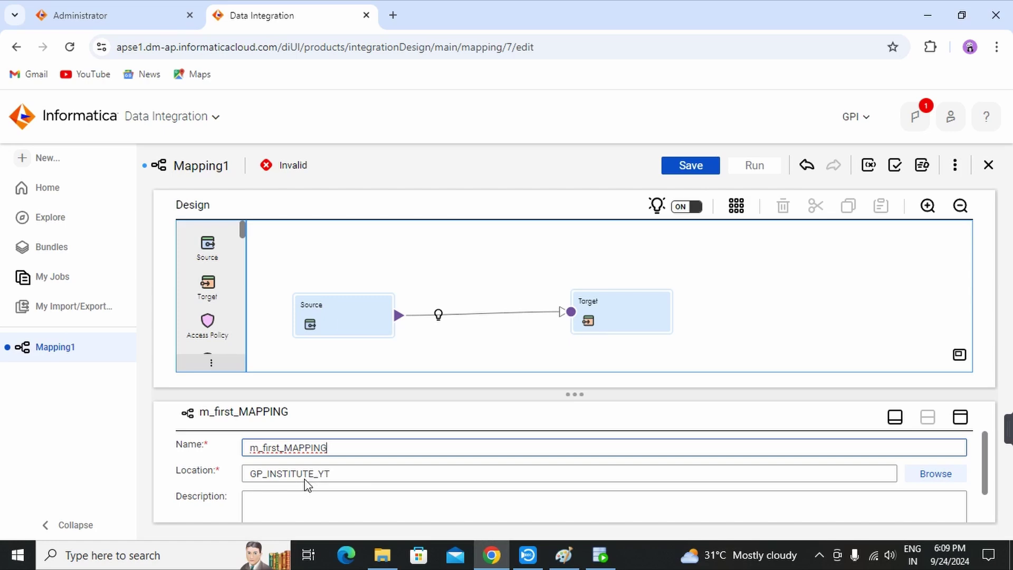
left_click(344, 326)
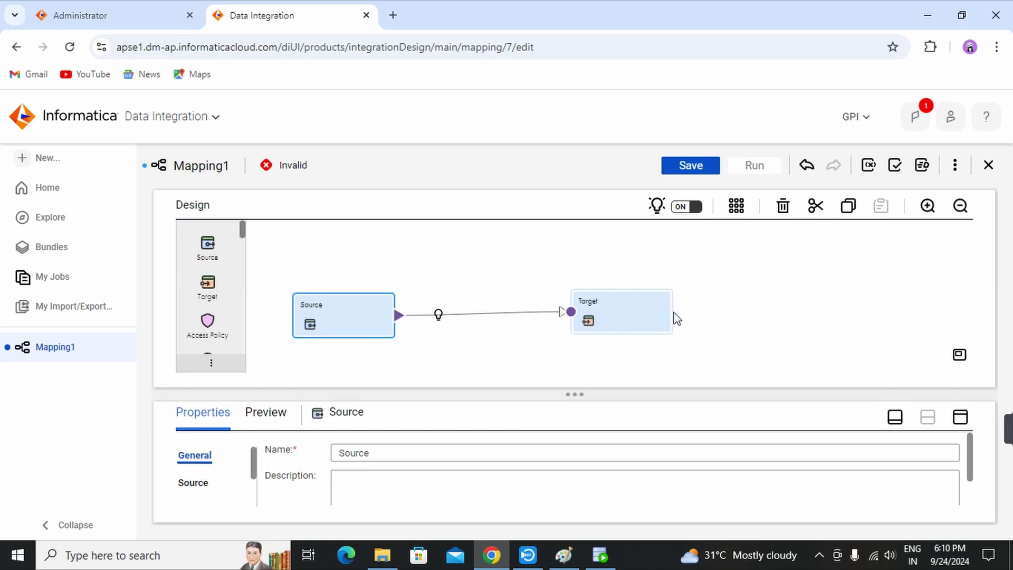
Select the Source node and maximize its properties panel over the design area.
left_click(621, 319)
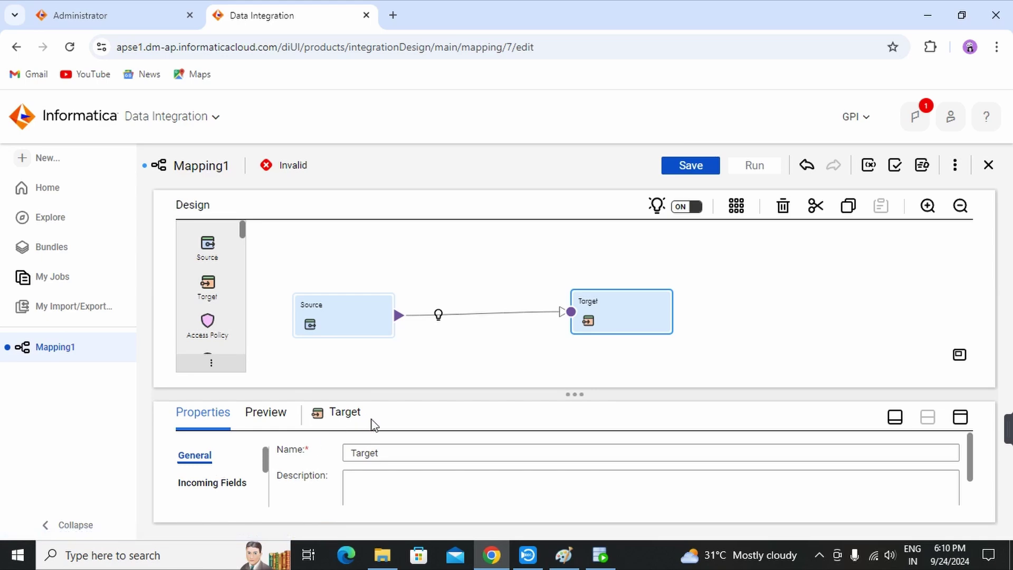
left_click(343, 318)
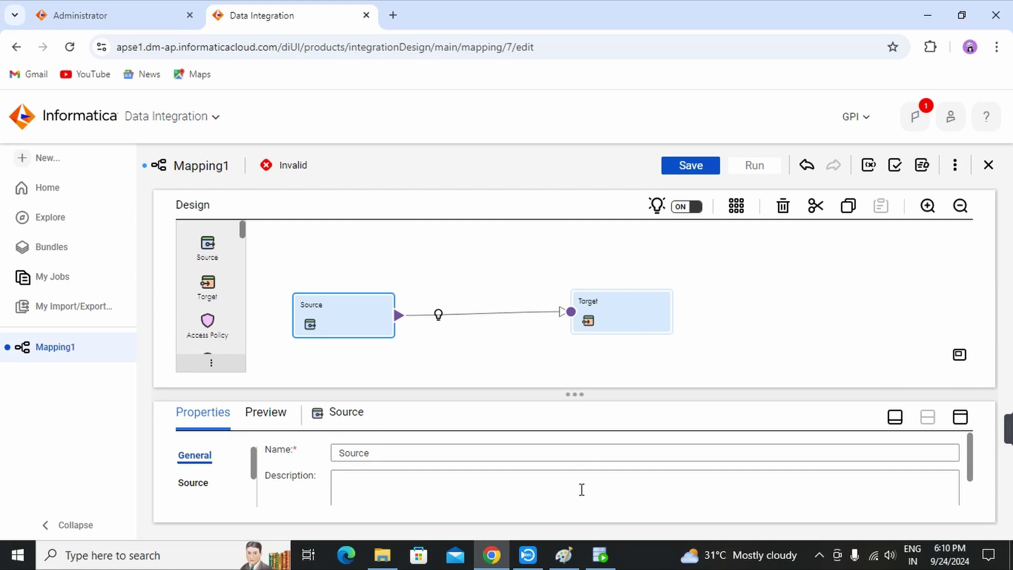
left_click(961, 417)
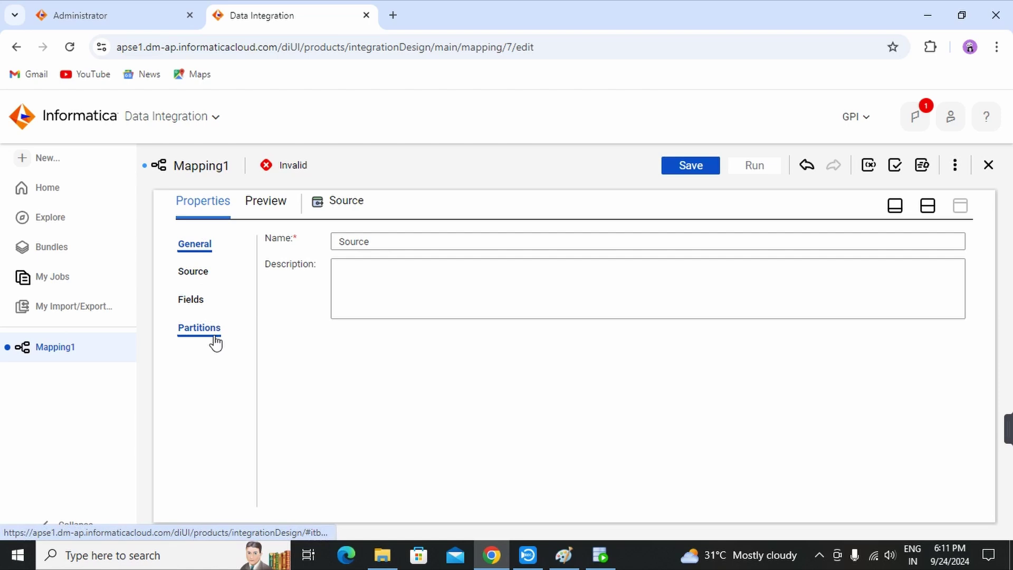
Choose HR_SRC (Oracle) as the Source connection, keeping Source Type Single Object.
left_click(194, 281)
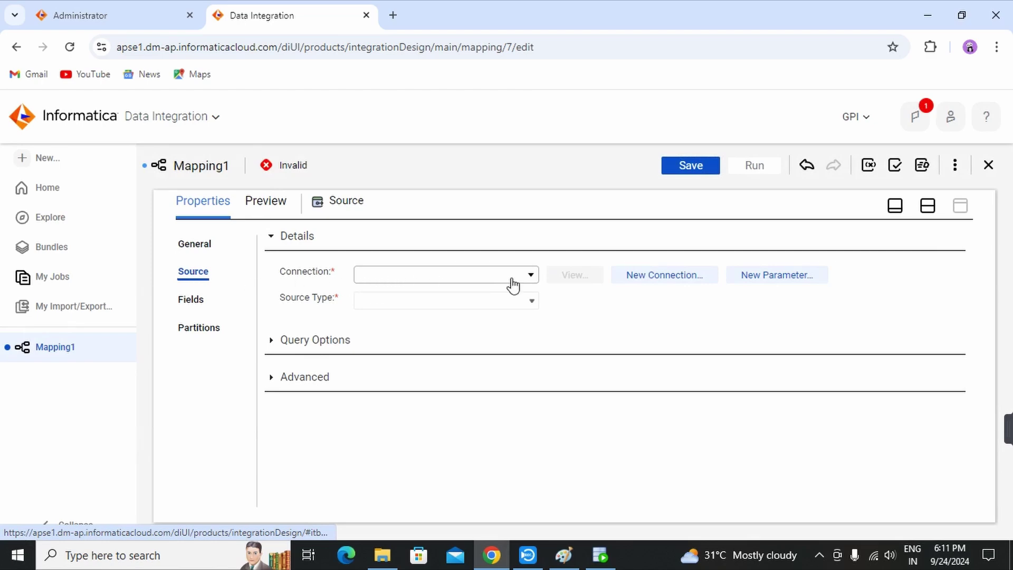
left_click(448, 278)
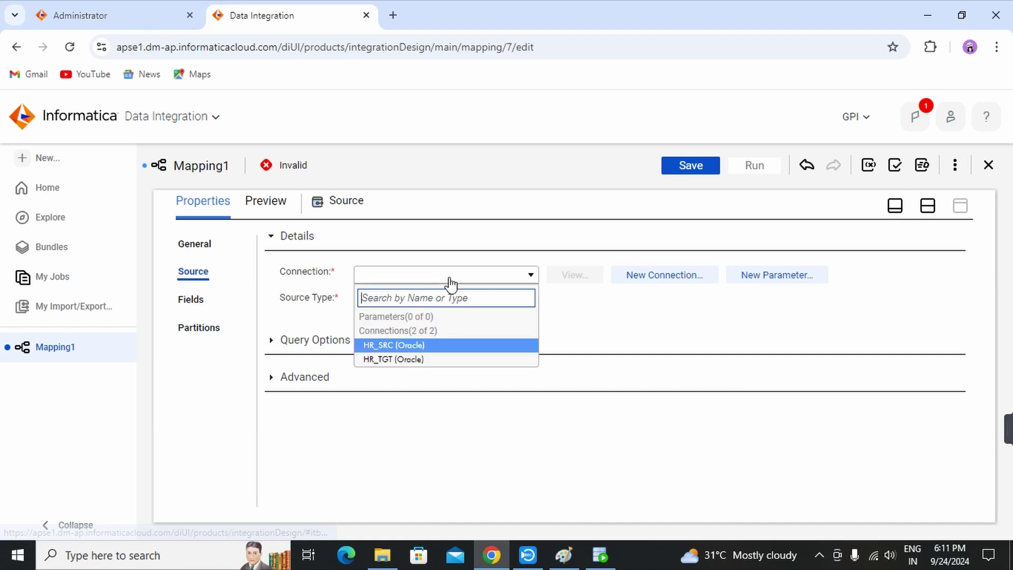
left_click(392, 347)
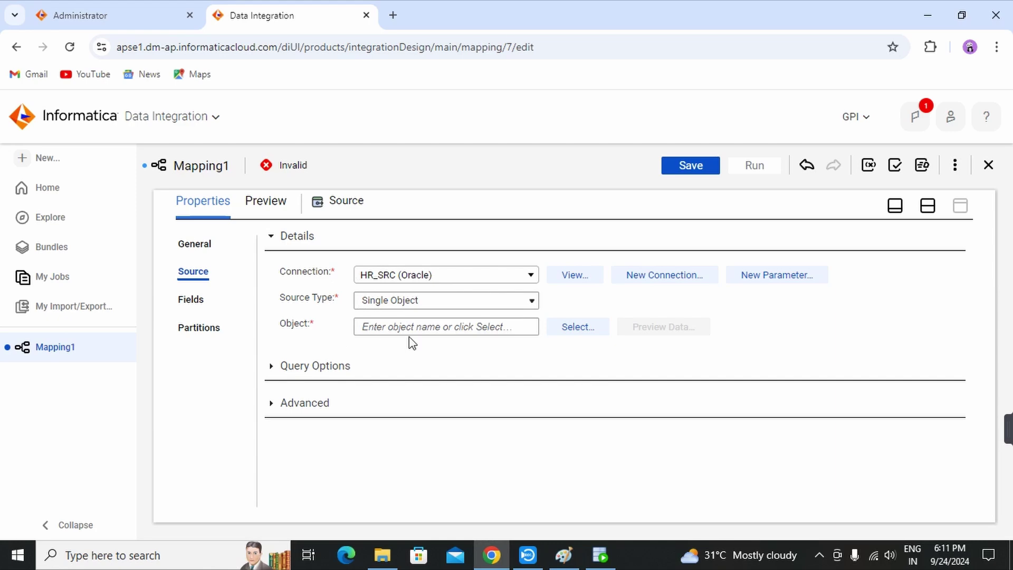
left_click(601, 555)
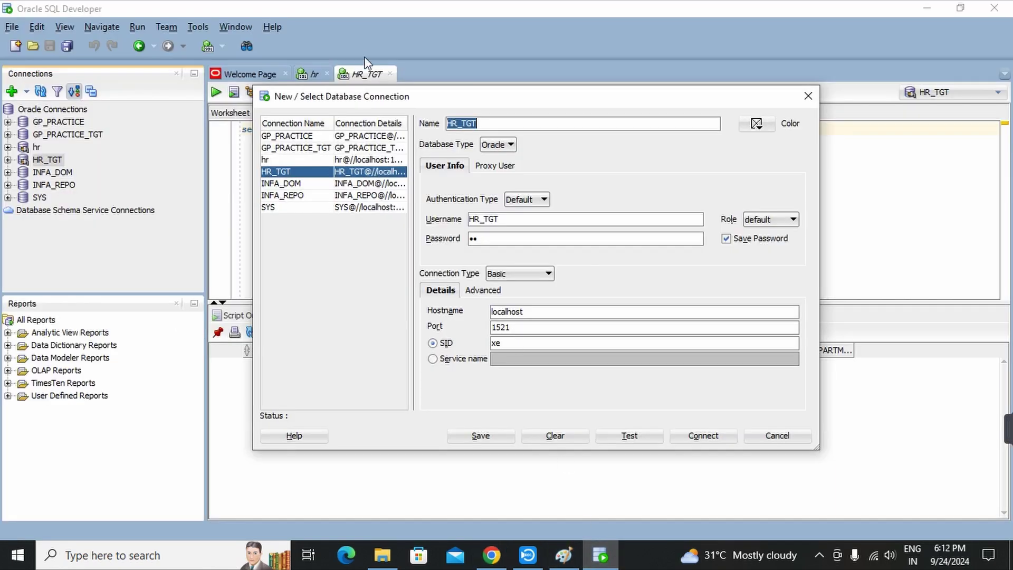
left_click(807, 95)
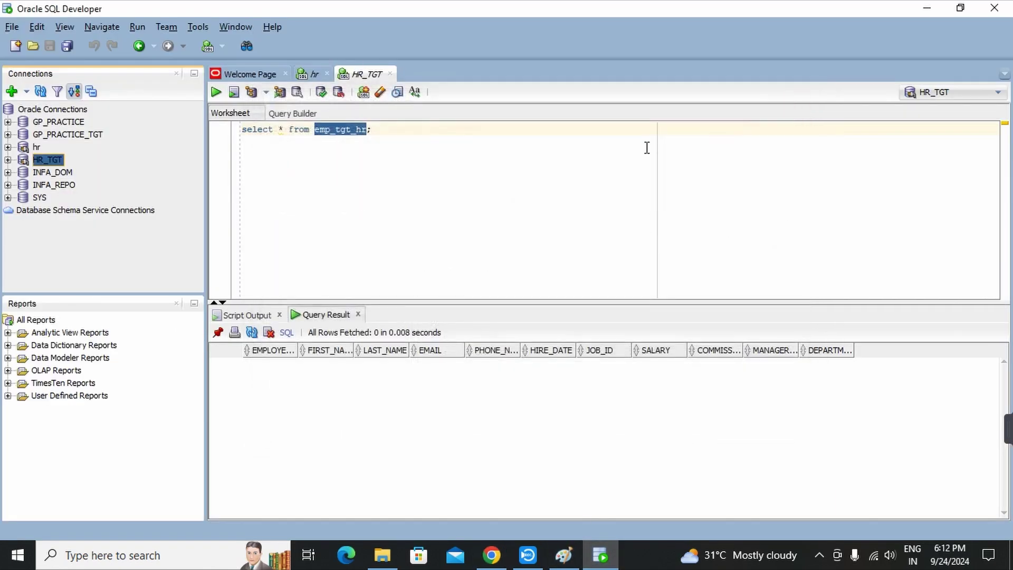
left_click(316, 75)
left_click_drag(315, 129, 382, 156)
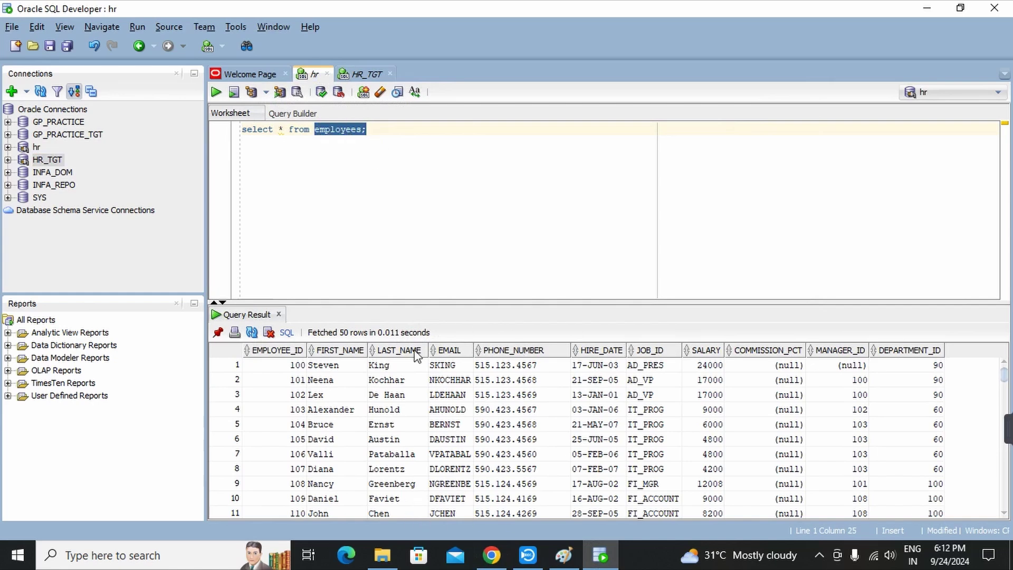
Pick the EMPLOYEES table as the Source object from HR_SRC.
left_click(925, 11)
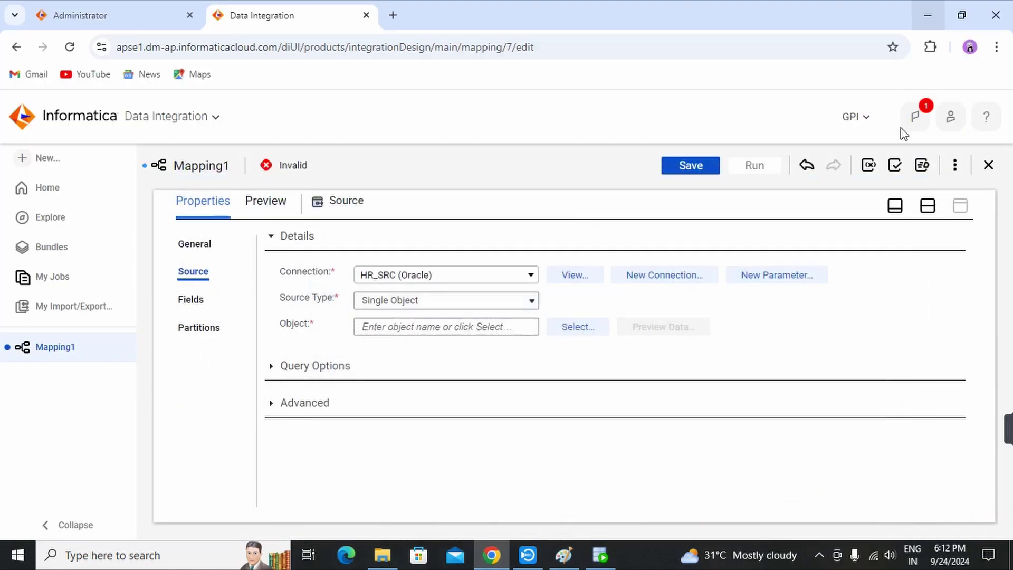
left_click(576, 335)
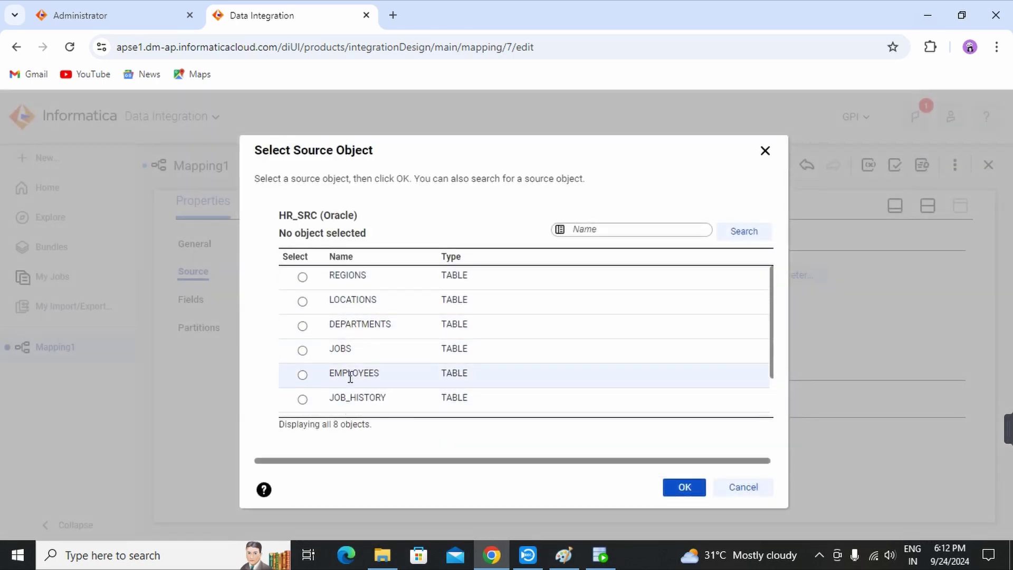
left_click(302, 376)
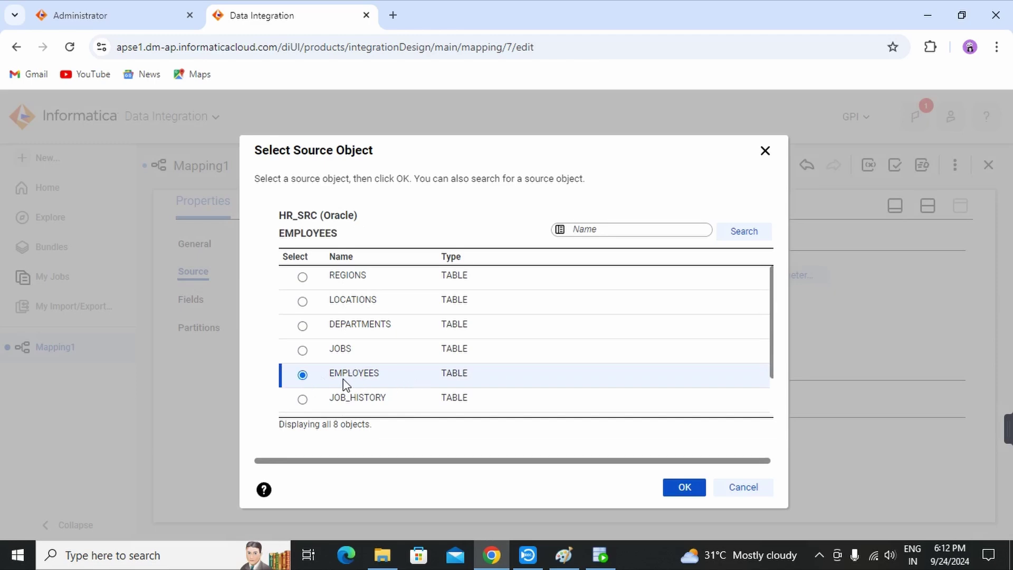
left_click(685, 487)
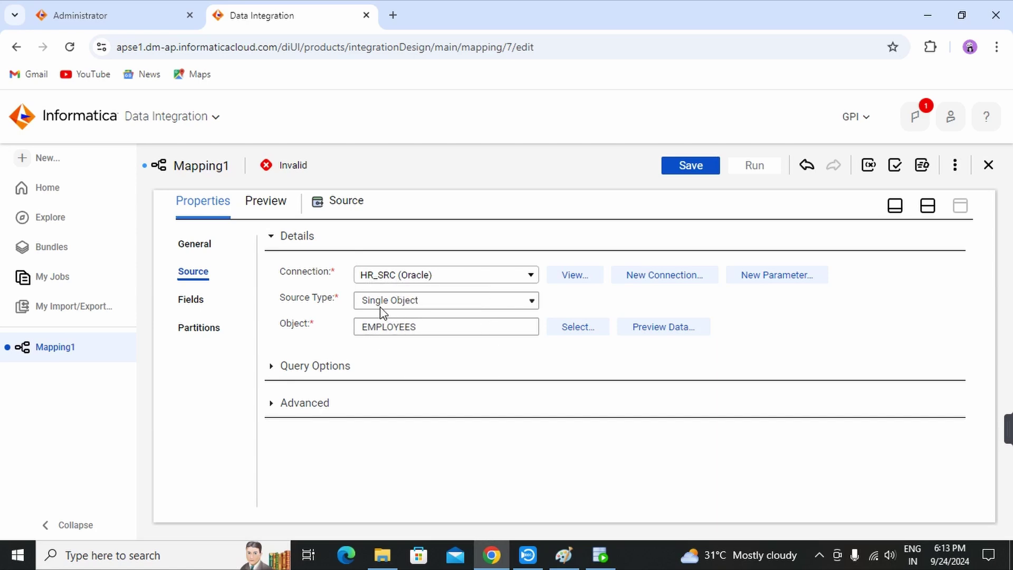
Keep Single Object as source type and collapse the Query Options and Advanced sections.
left_click(489, 301)
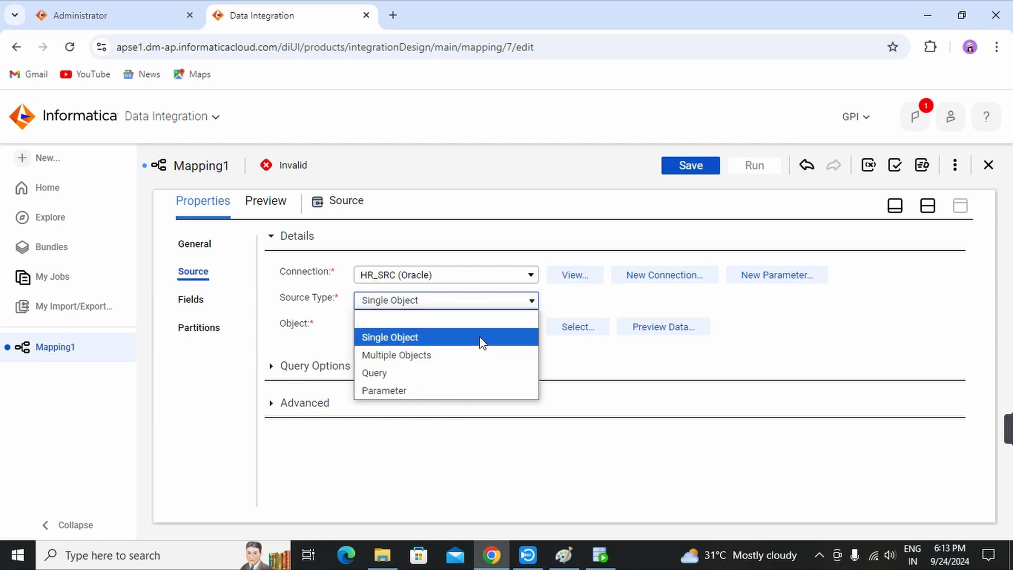
left_click(561, 303)
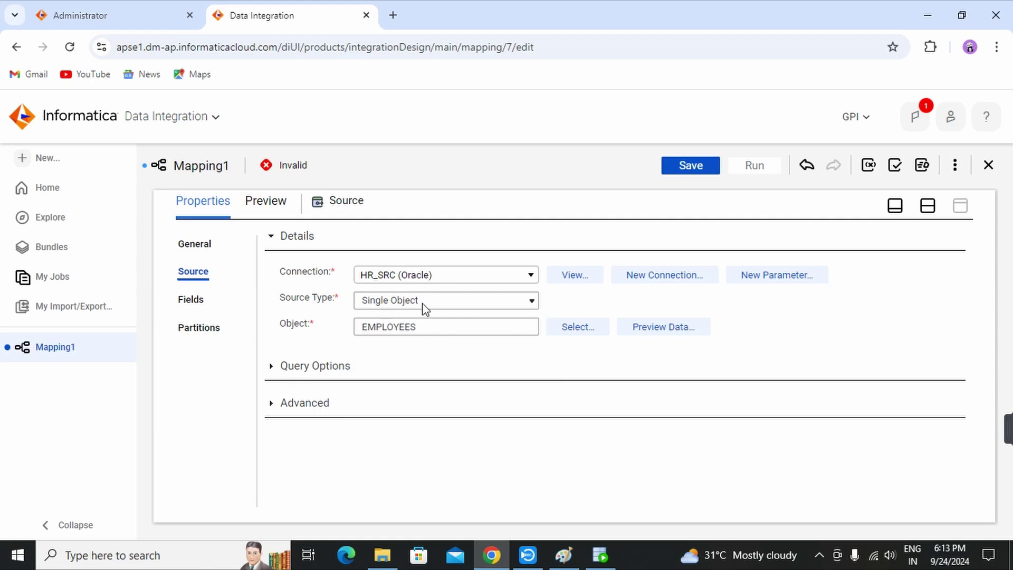
left_click(272, 369)
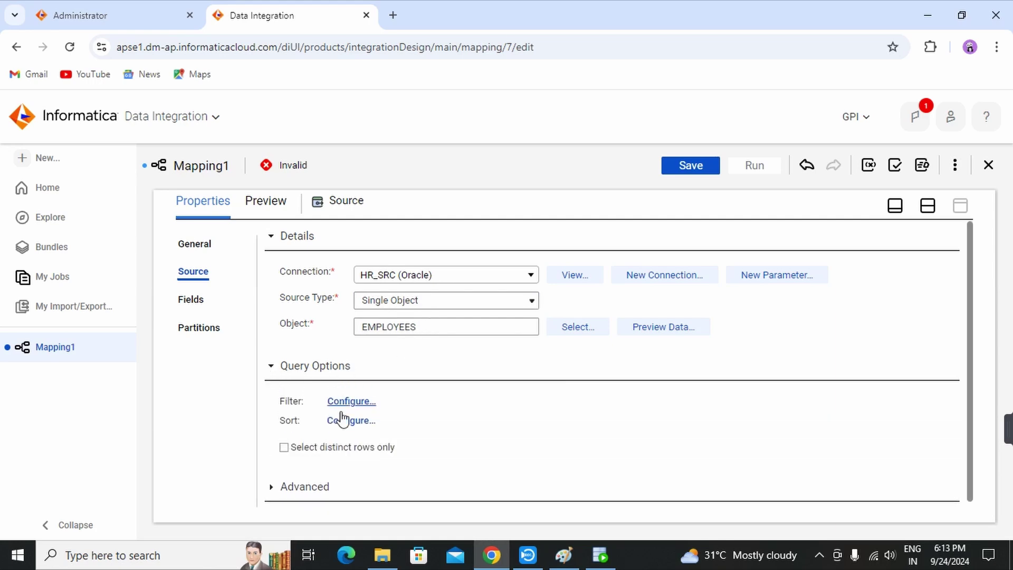
left_click(273, 370)
left_click(273, 406)
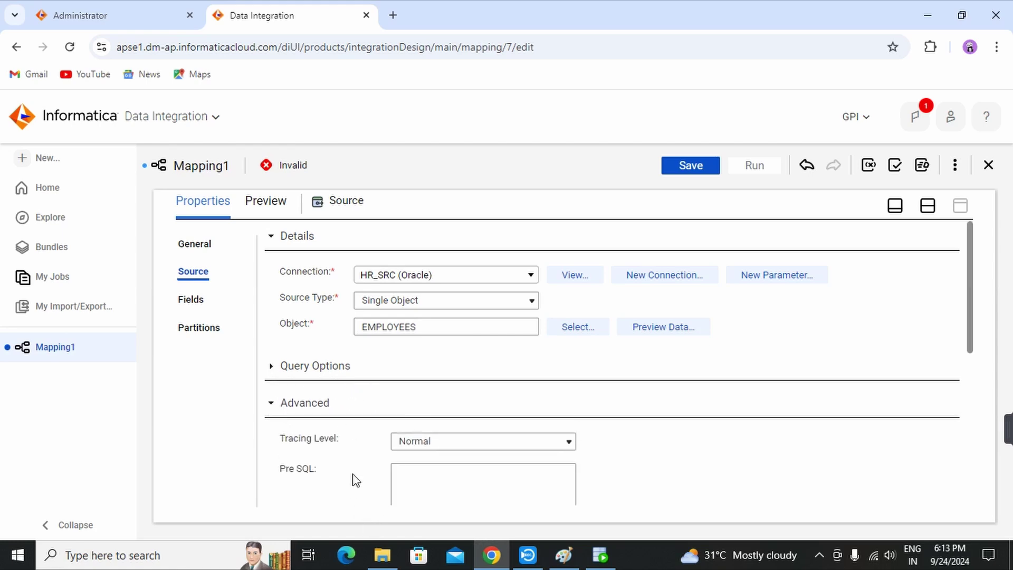
scroll(369, 462, "down", 5)
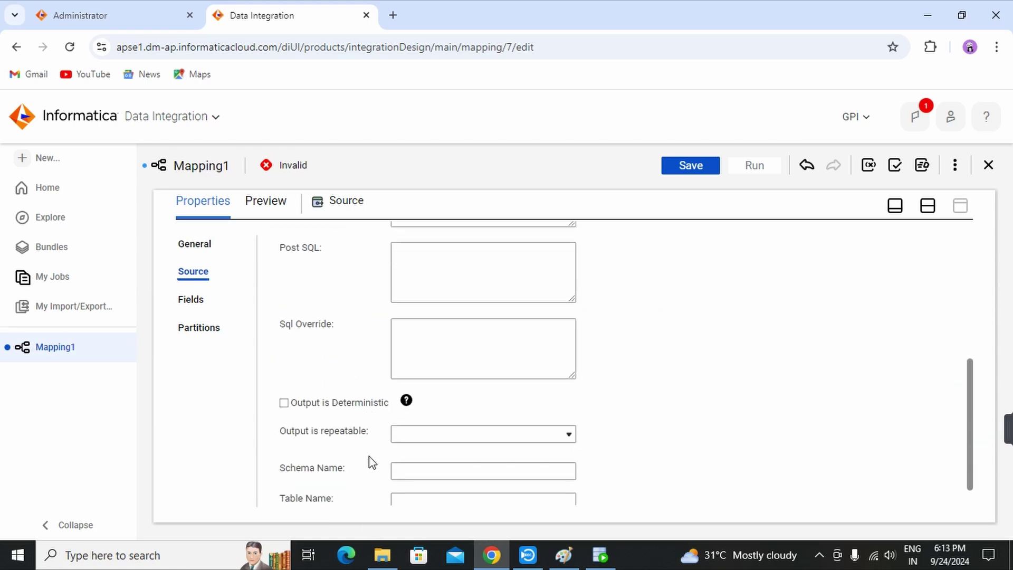
scroll(372, 462, "down", 1)
scroll(372, 462, "up", 6)
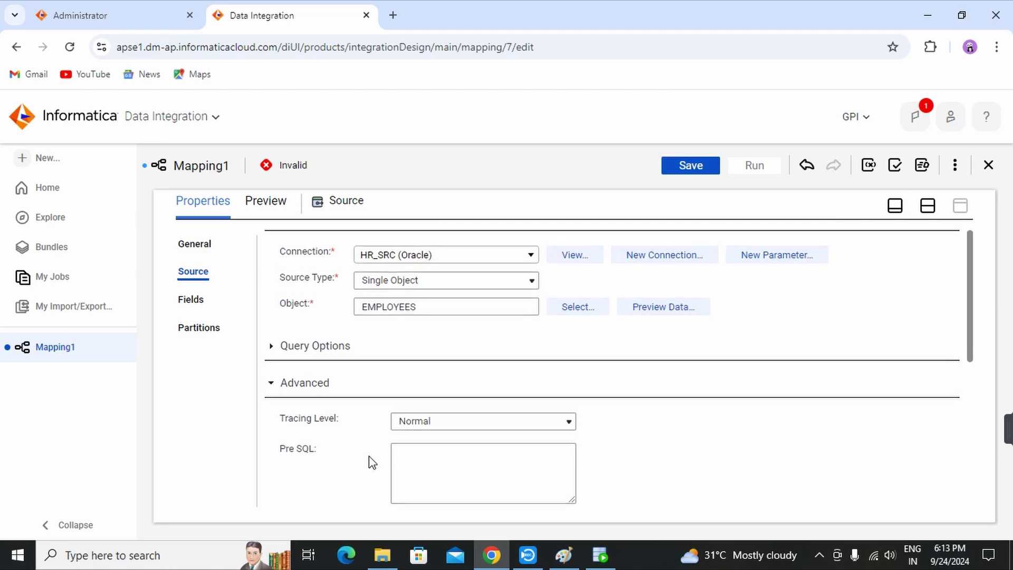
left_click(272, 404)
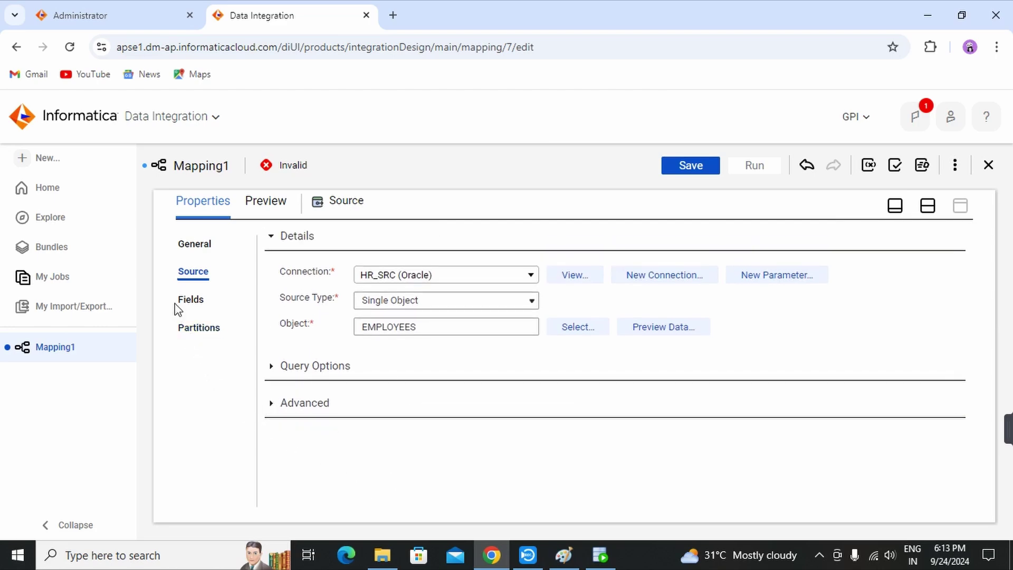
In General settings, rename the source transformation from Source to Source_HR.
left_click(191, 311)
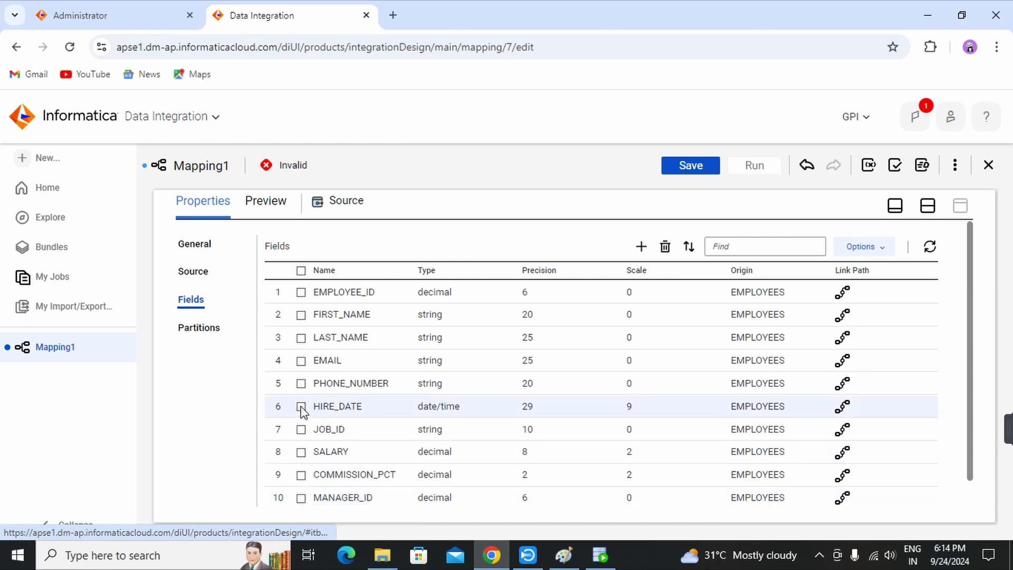
left_click(192, 245)
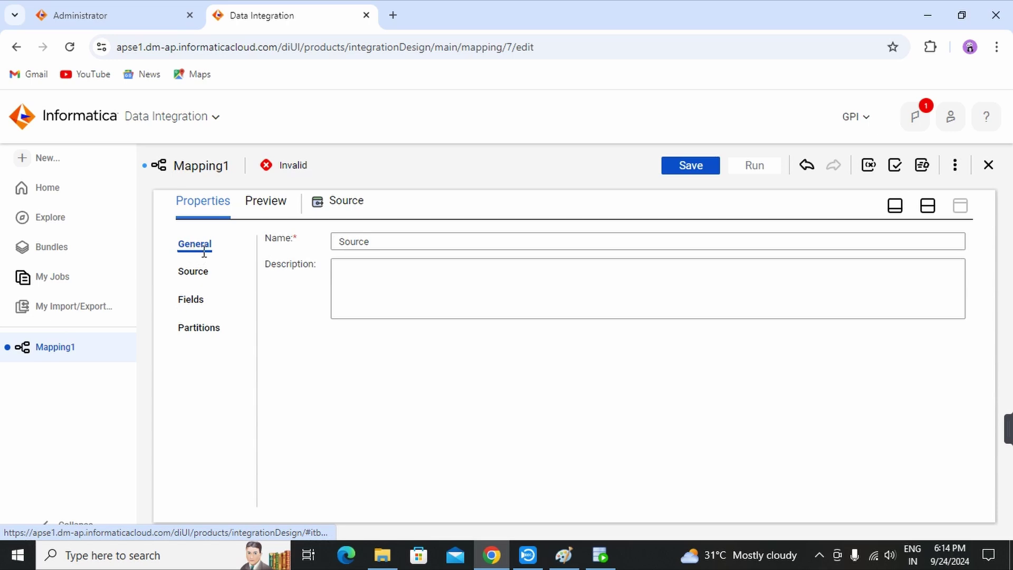
left_click(376, 244)
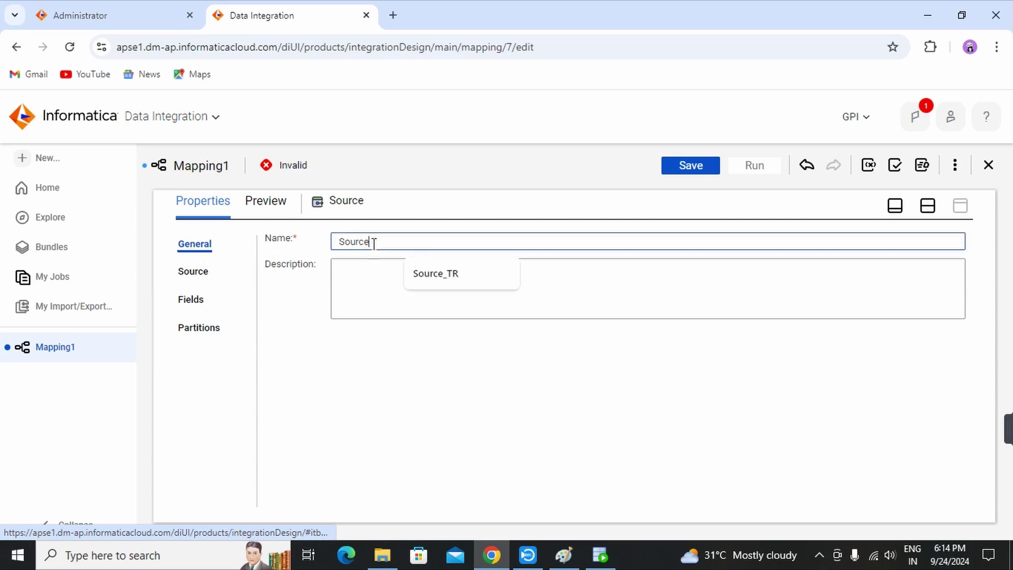
left_click_drag(375, 243, 334, 240)
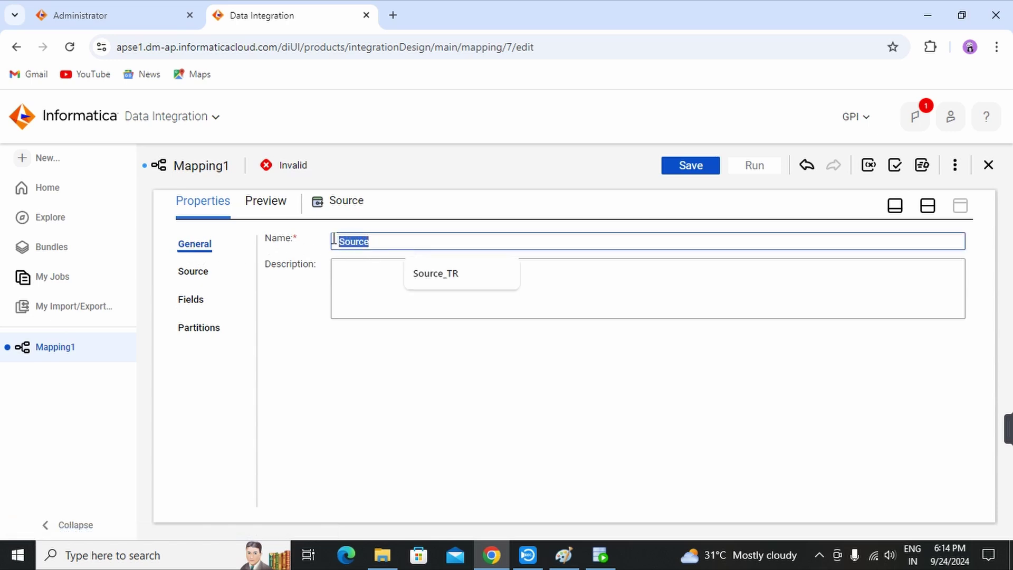
left_click(428, 278)
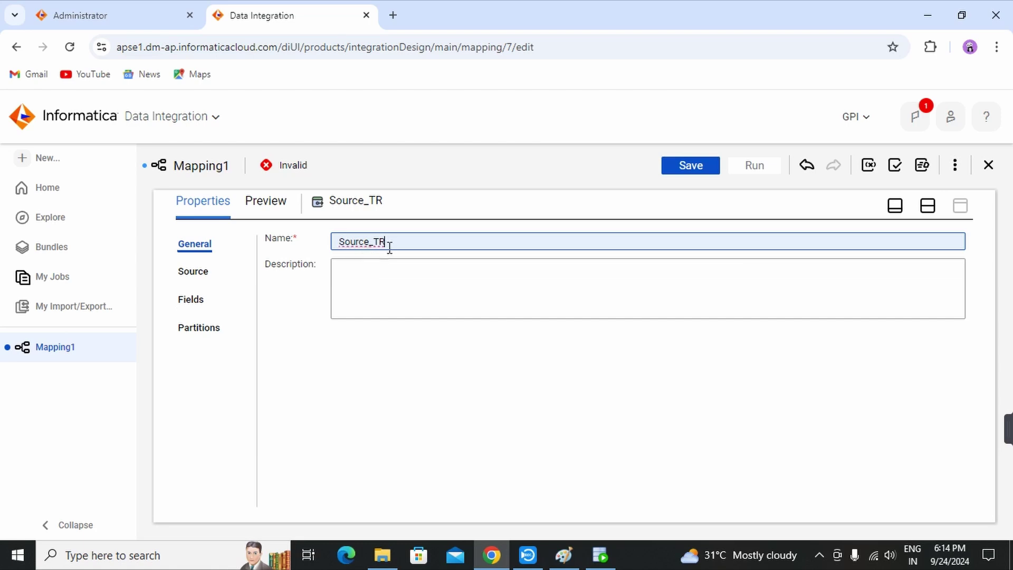
key("BackSpace")
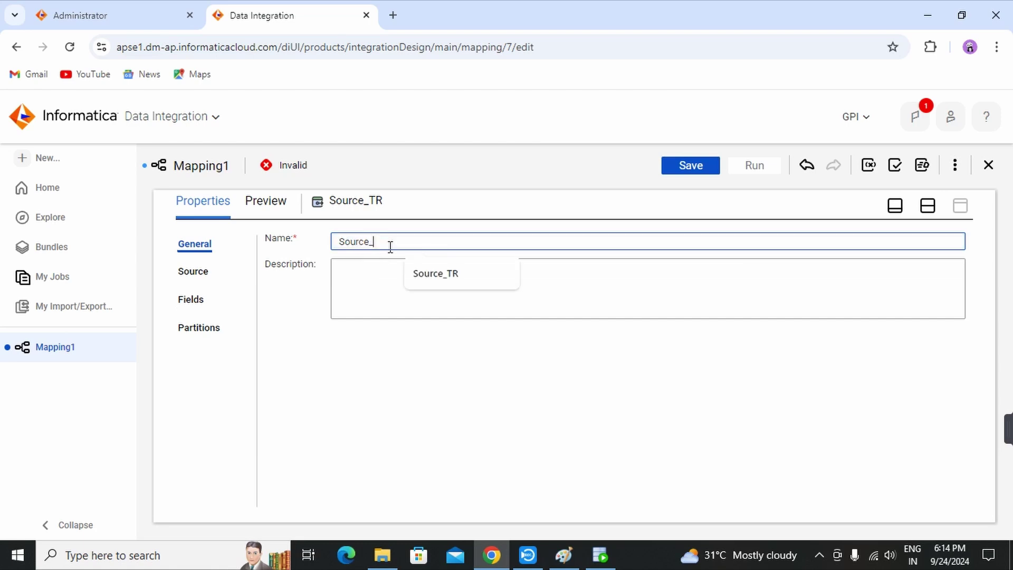
type("HR")
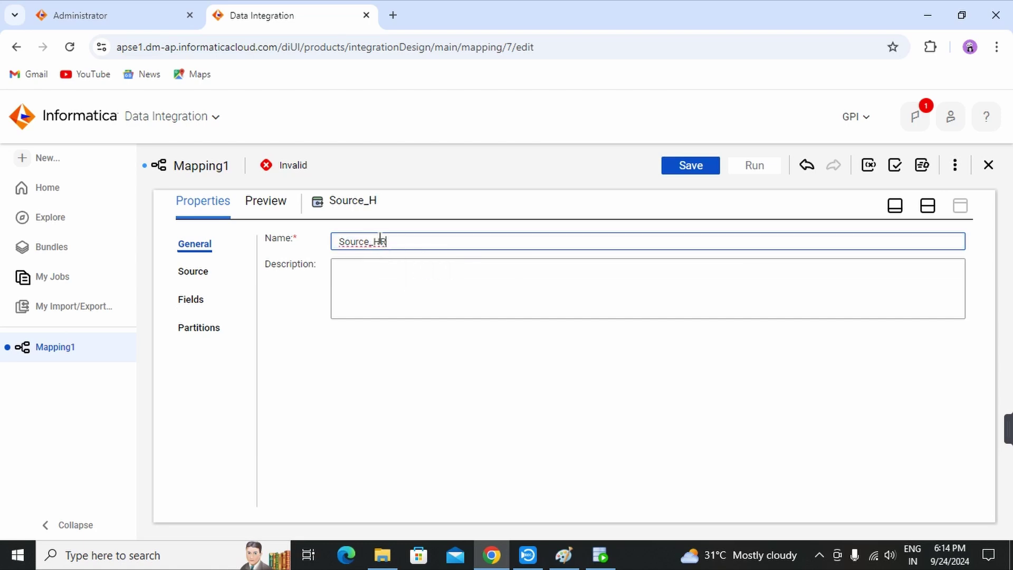
left_click(413, 376)
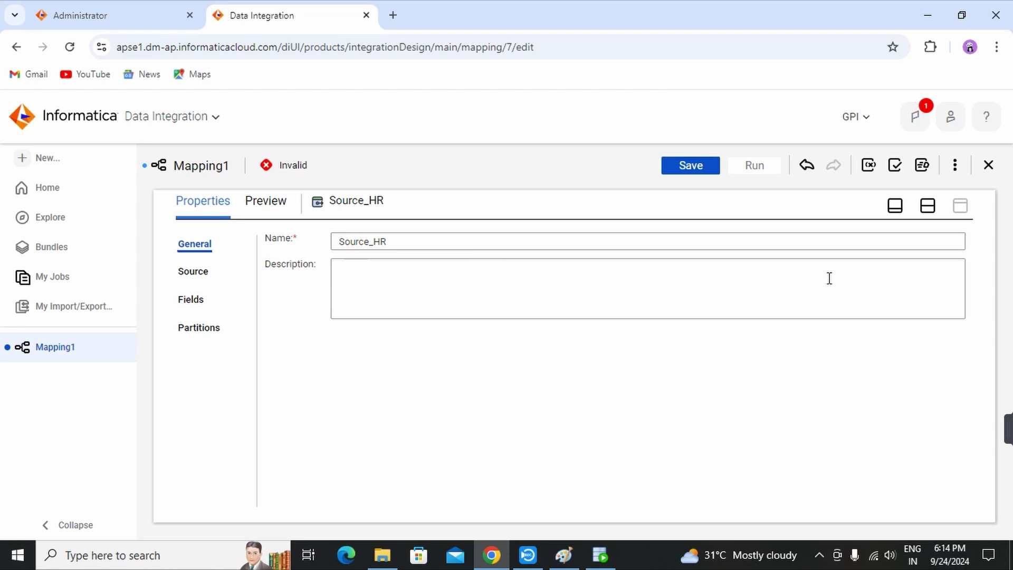
Nudge the Source_HR and Target nodes and enlarge the Target's properties panel.
left_click(896, 207)
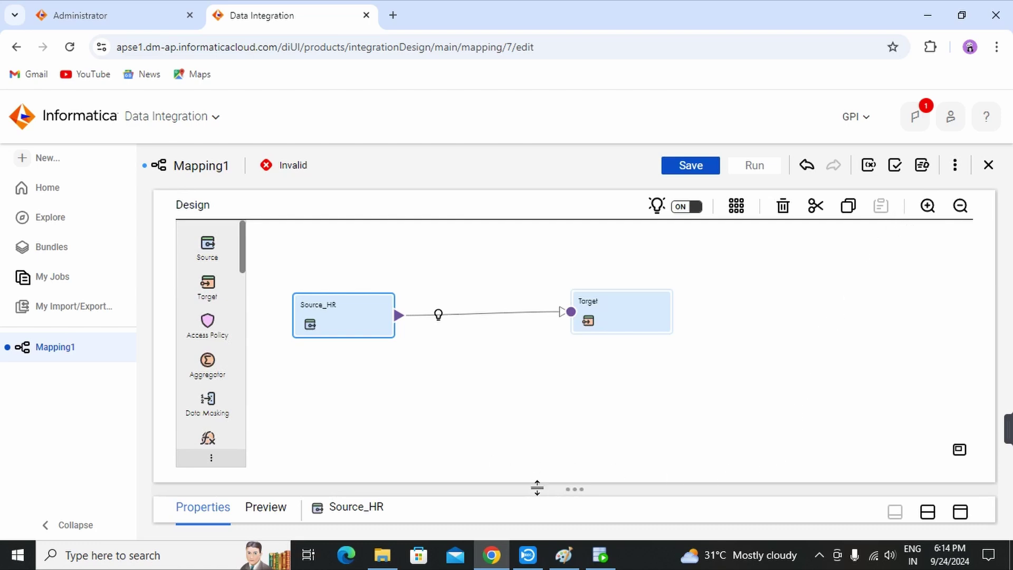
left_click_drag(540, 492, 546, 418)
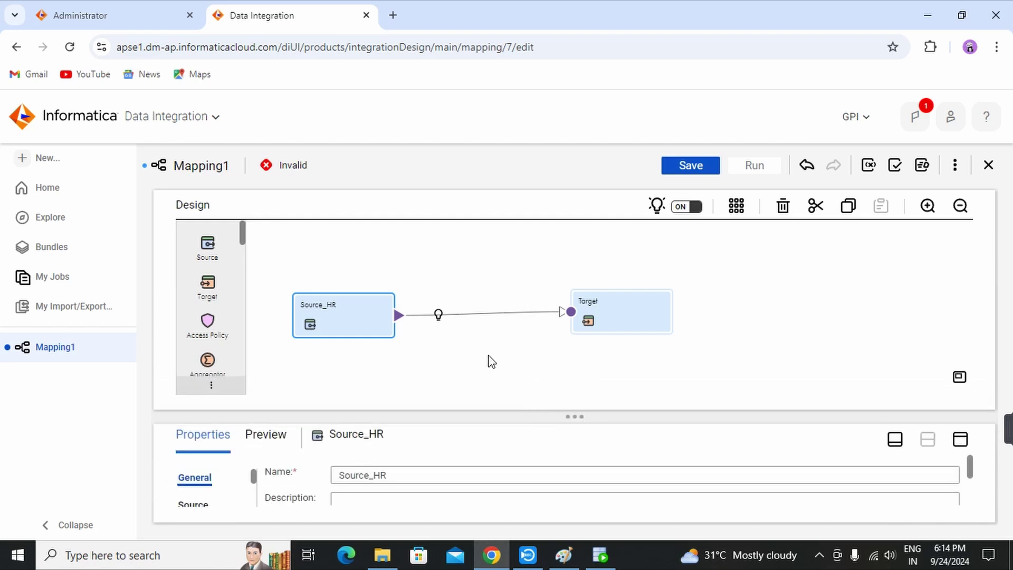
left_click_drag(352, 314, 360, 318)
mouse_move(623, 320)
left_mouse_down()
mouse_move(604, 326)
mouse_move(617, 329)
left_mouse_up()
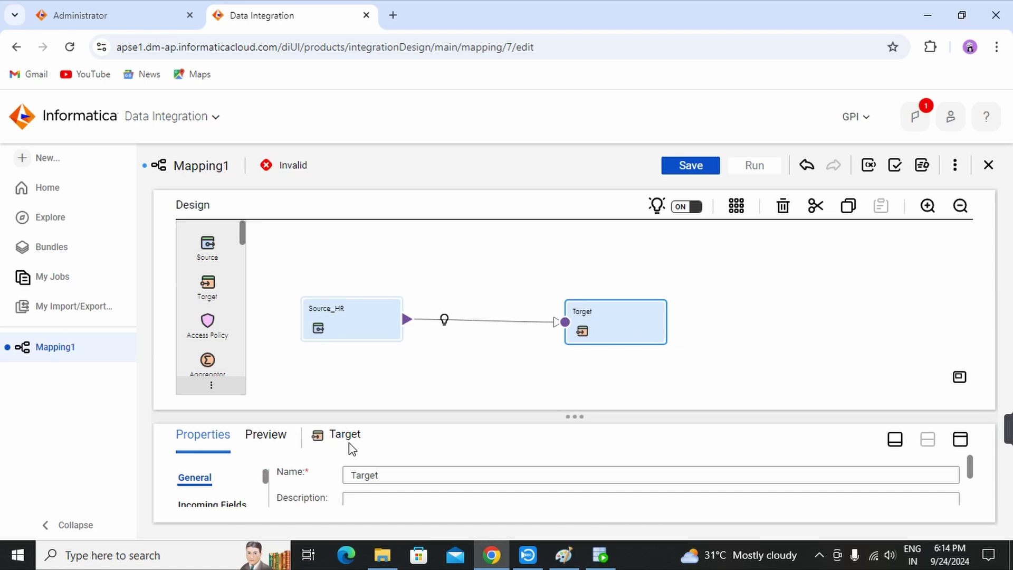
left_click_drag(574, 417, 576, 249)
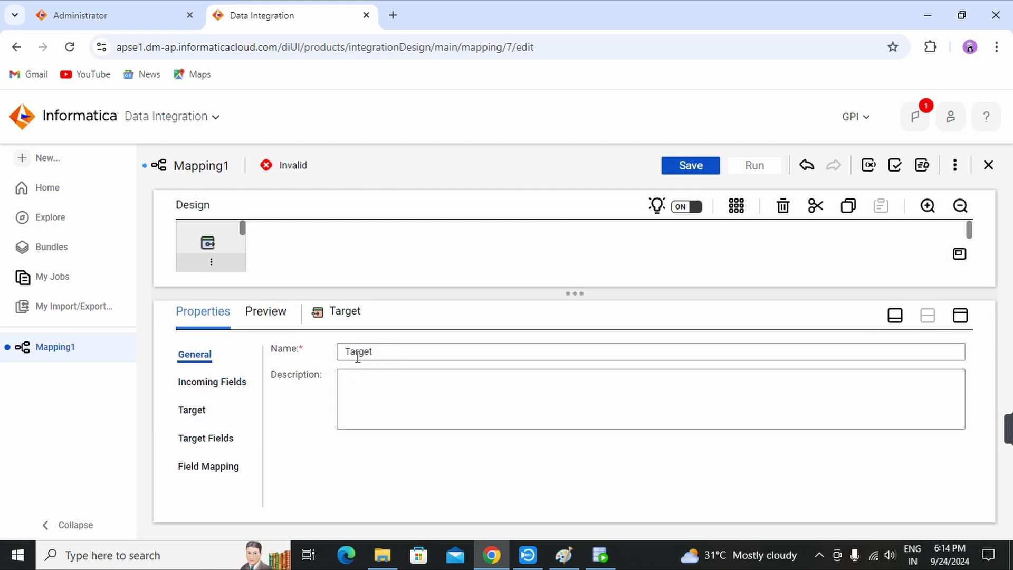
Point the Target at the HR_TGT (Oracle) connection with EMP_TGT_HR as its object.
left_click(218, 388)
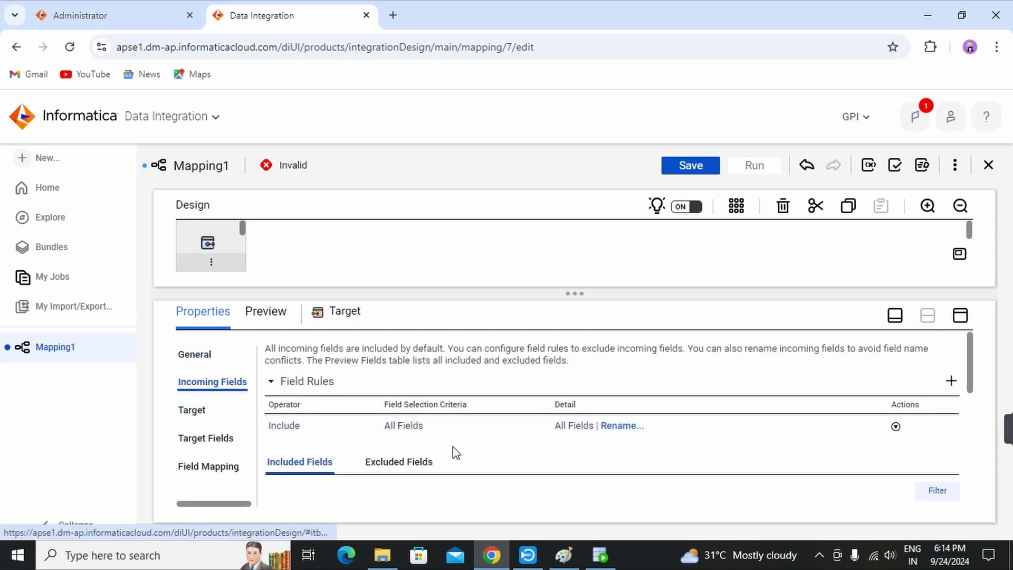
scroll(452, 449, "down", 5)
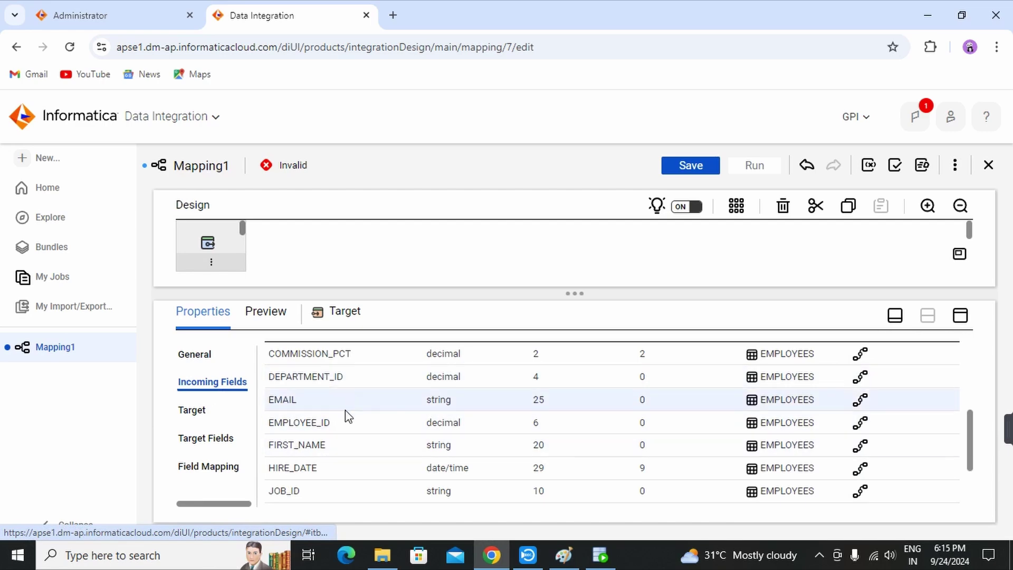
left_click(194, 412)
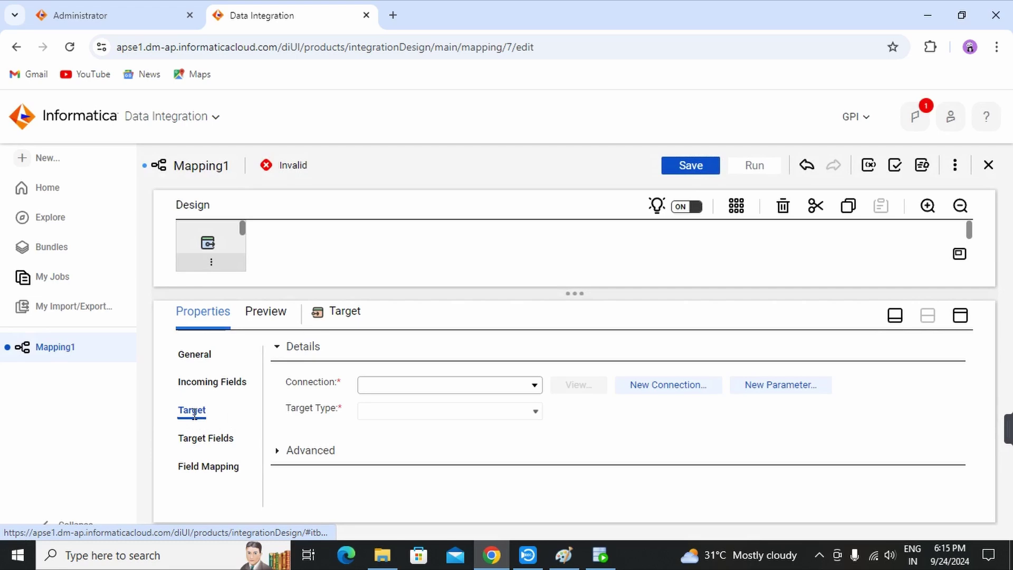
left_click(400, 392)
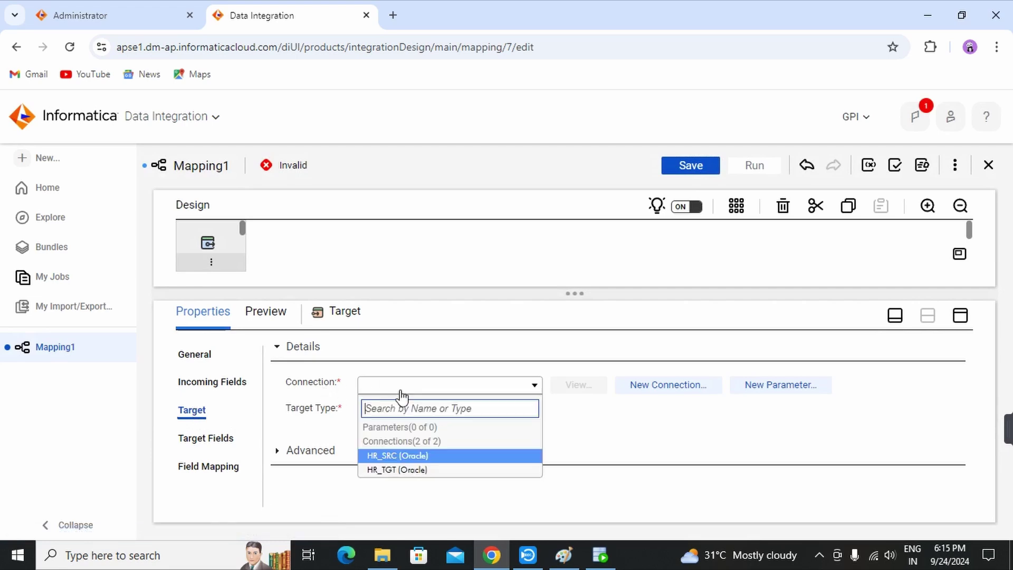
left_click(394, 470)
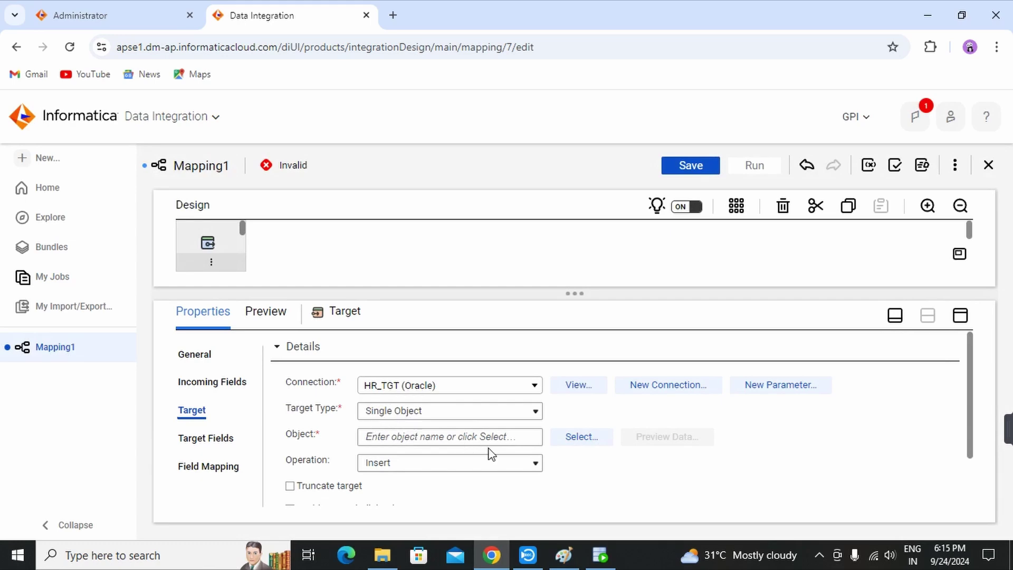
left_click(574, 445)
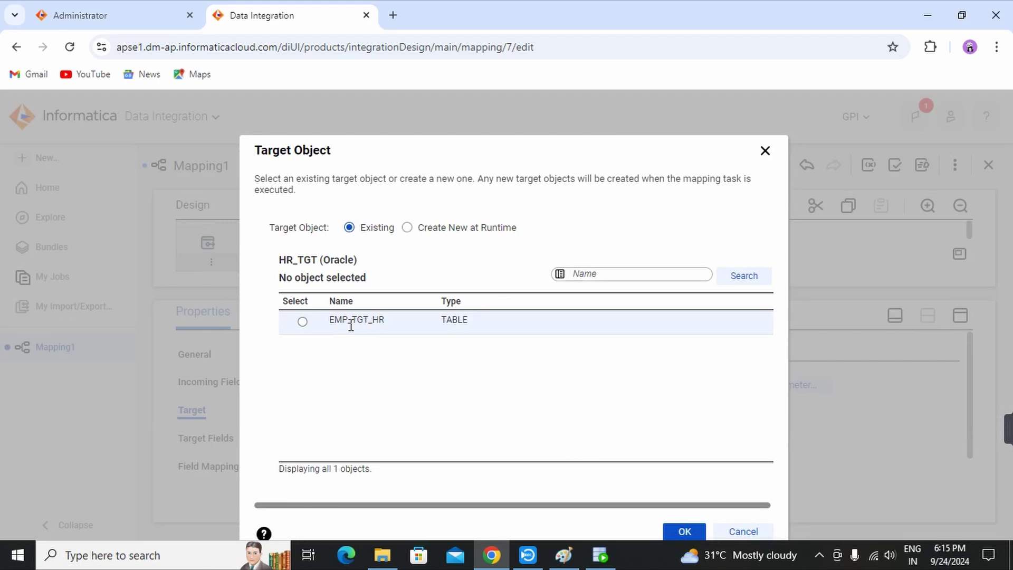
left_click(303, 322)
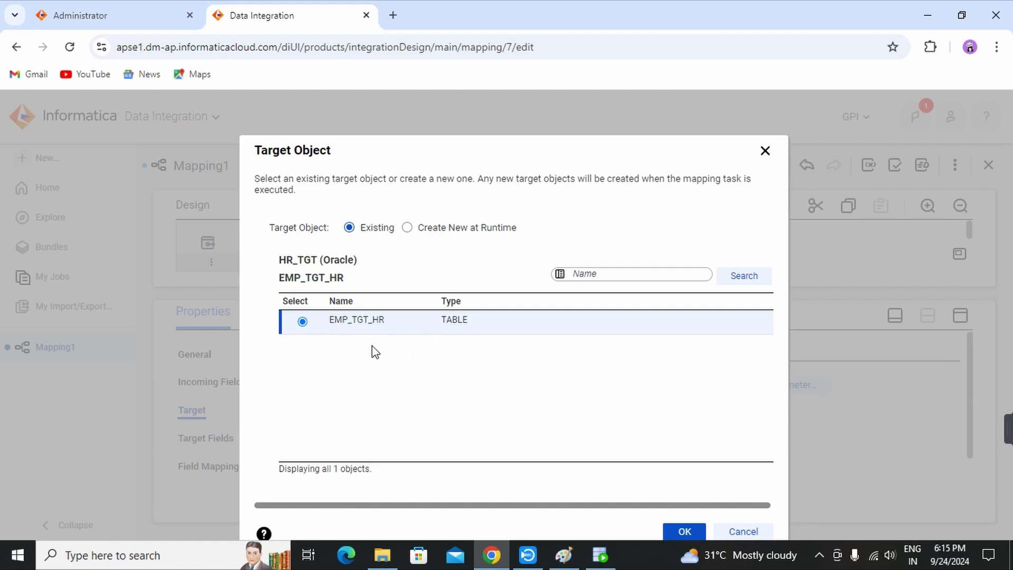
left_click(684, 531)
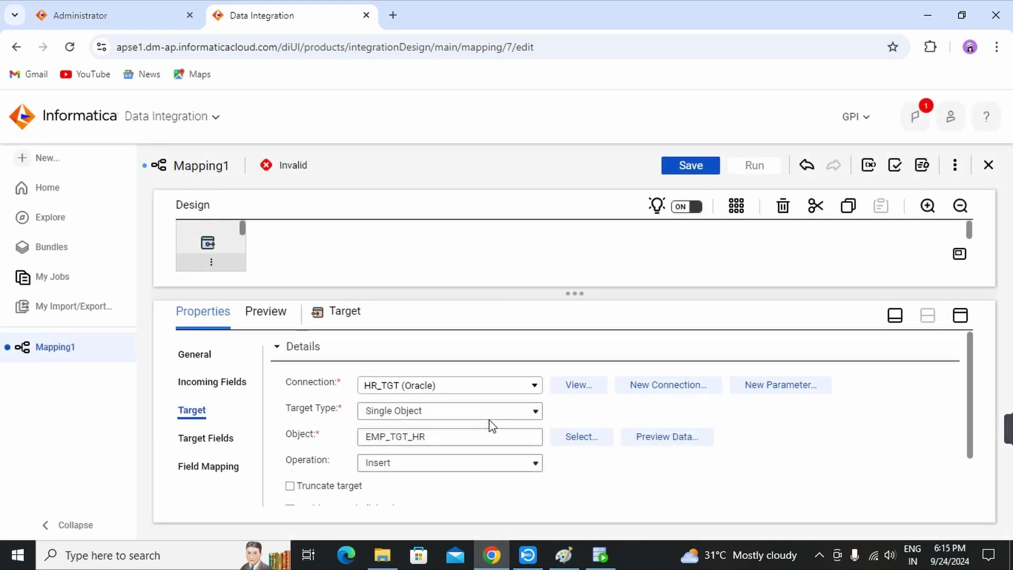
Keep Insert as the Target's write operation and enable Truncate target.
scroll(490, 409, "down", 2)
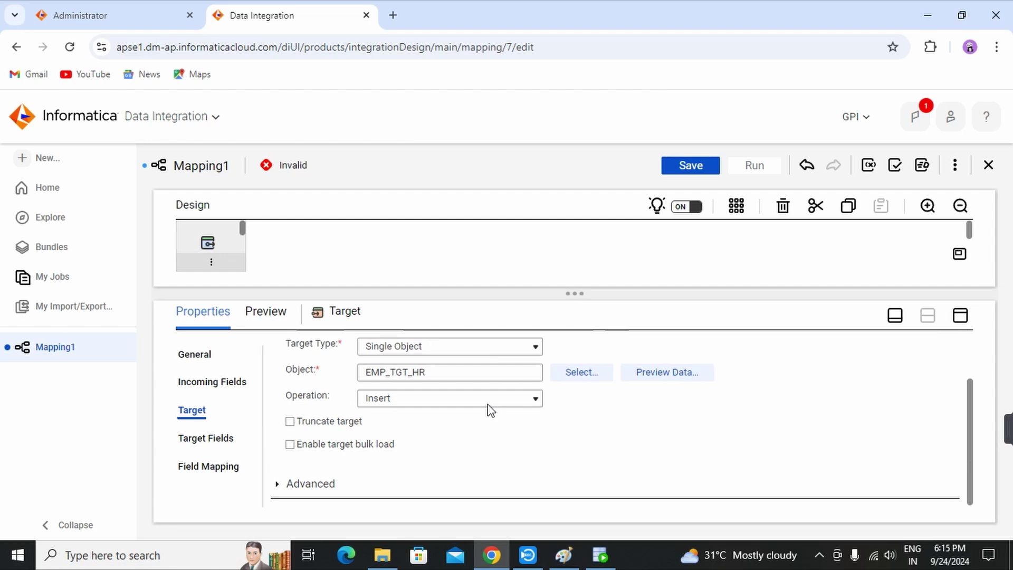
scroll(490, 410, "up", 2)
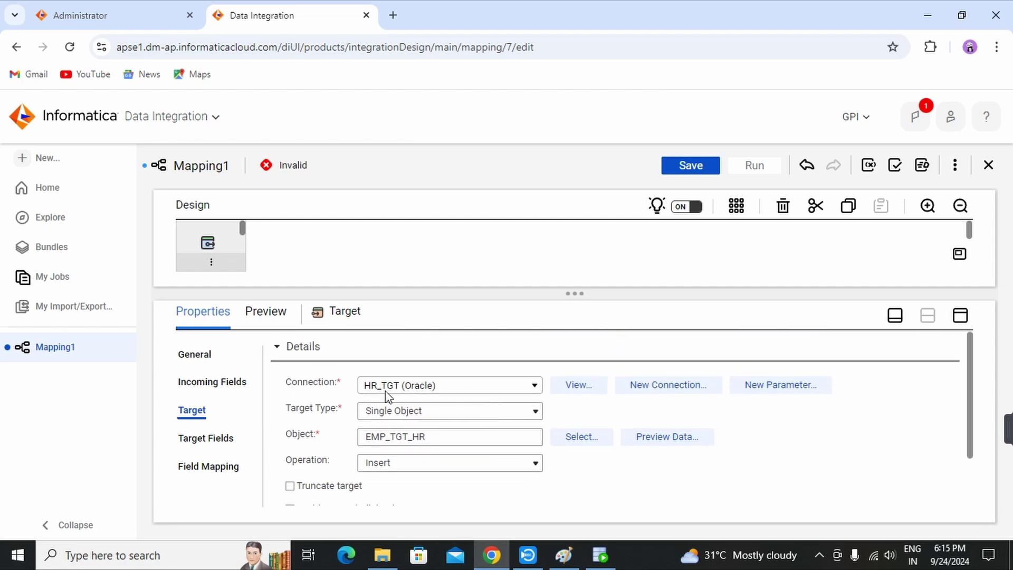
left_click(961, 318)
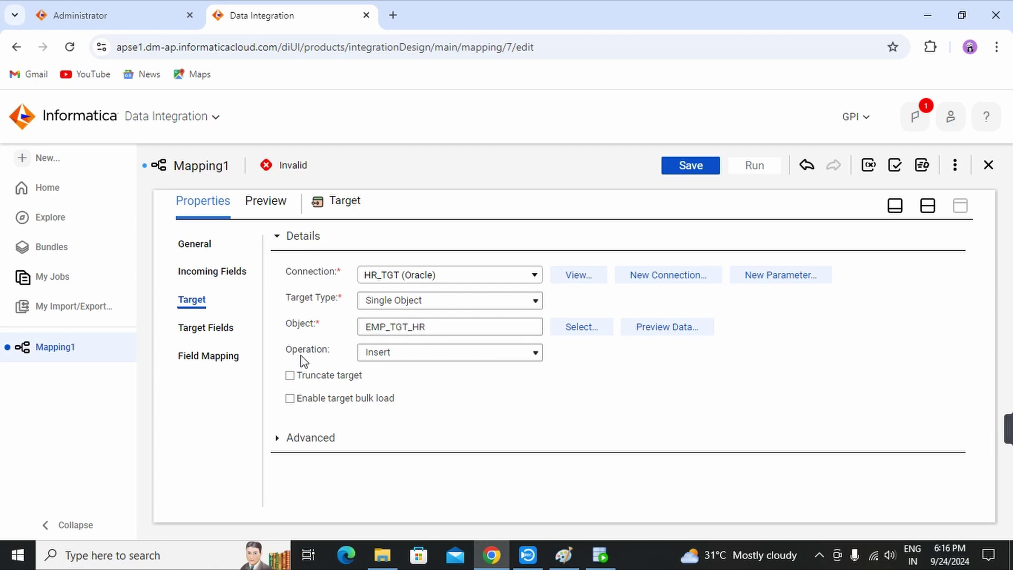
left_click(466, 363)
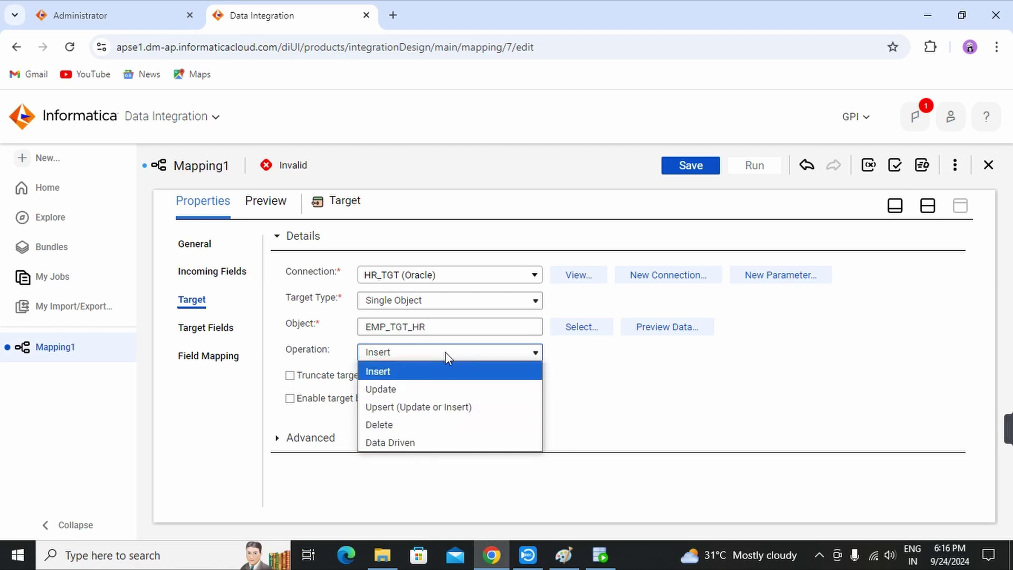
left_click(516, 354)
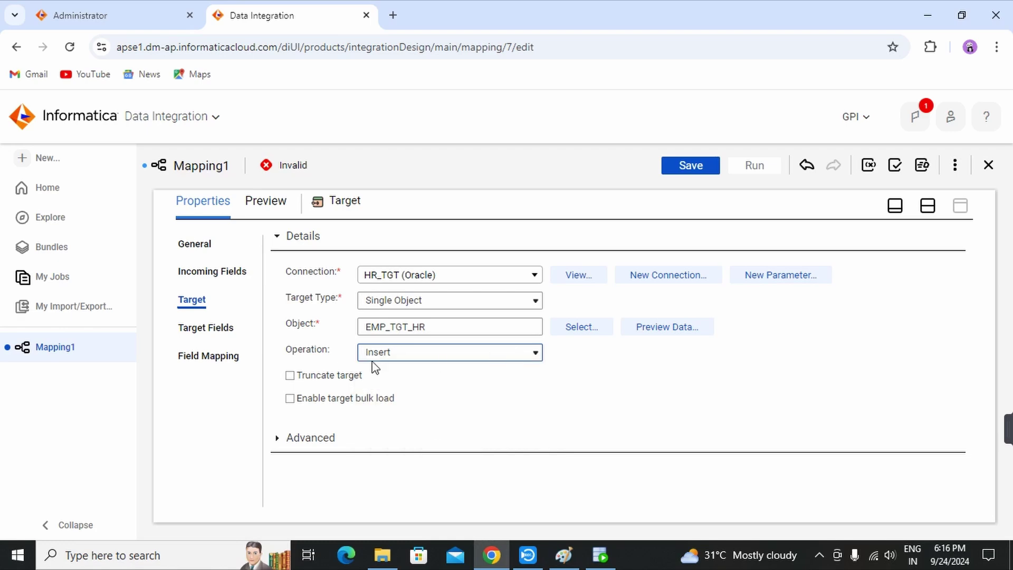
left_click(290, 376)
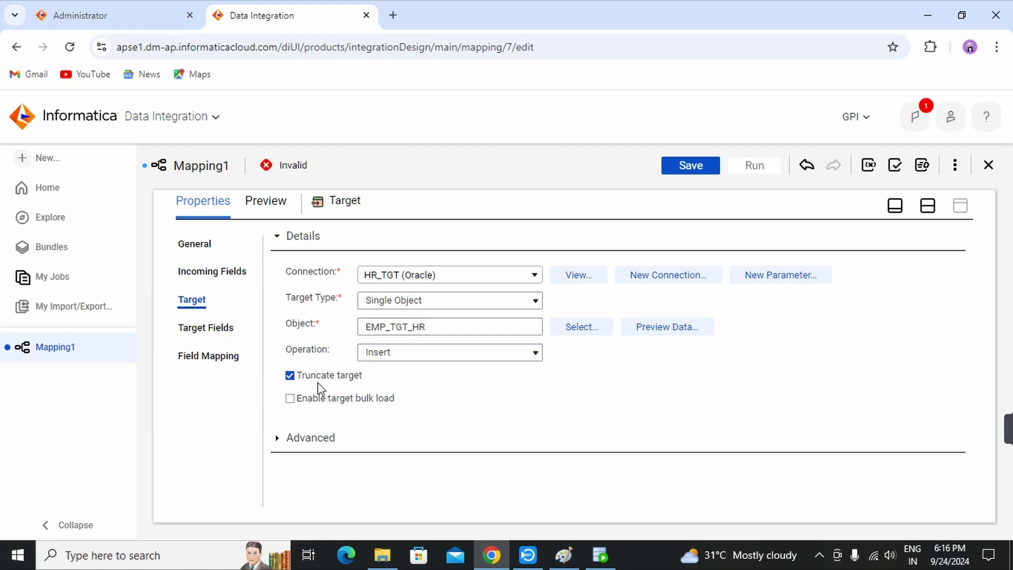
left_click(600, 555)
Re-run the emp_tgt_hr query in SQL Developer to confirm it returns no rows.
key("ctrl+Return")
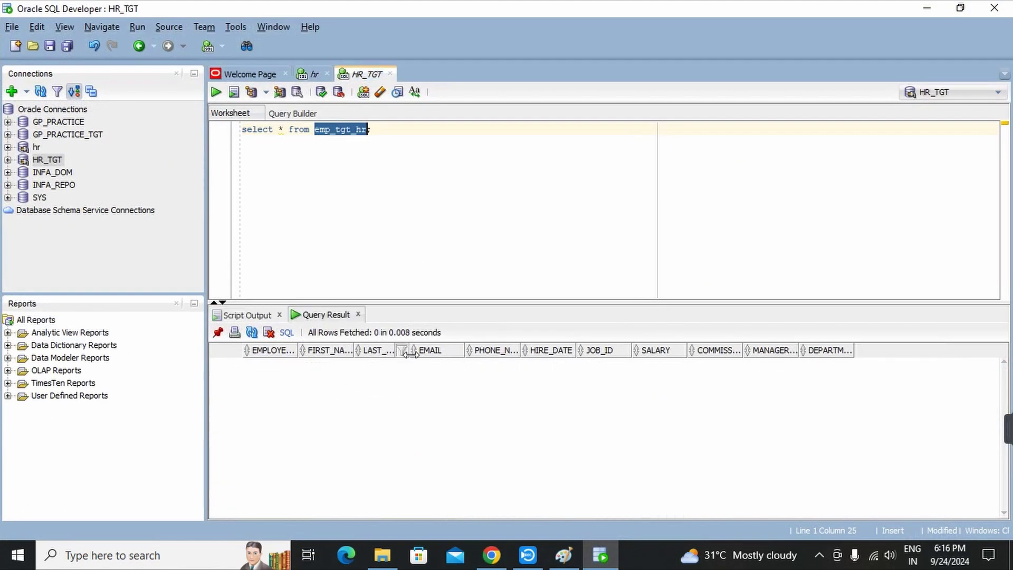
left_click(928, 10)
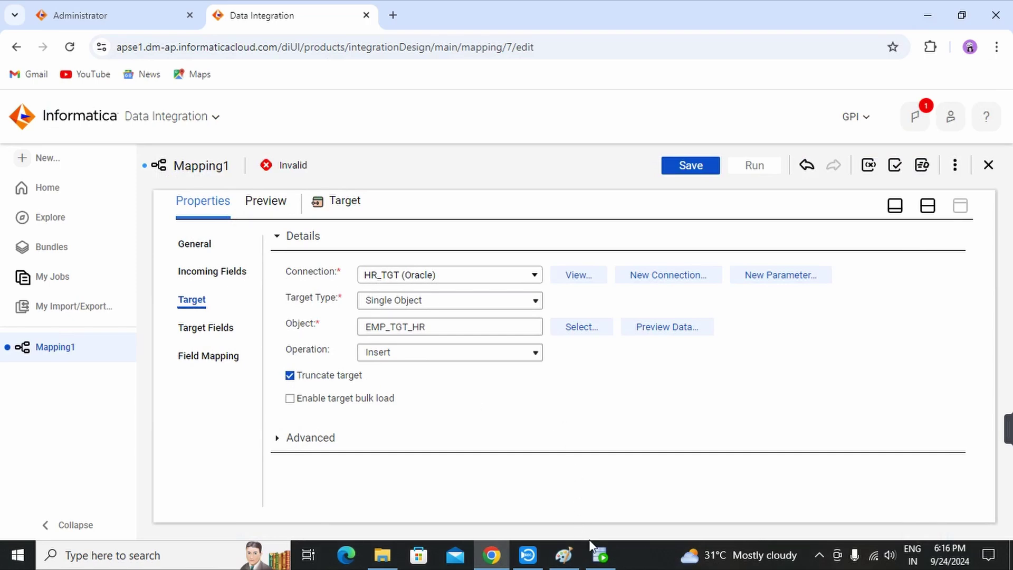
left_click(596, 551)
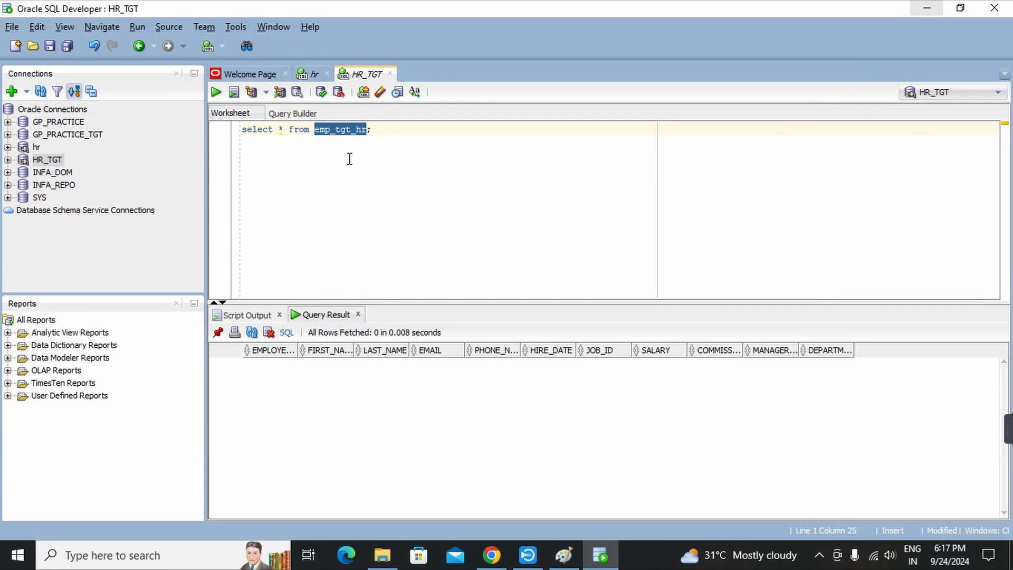
left_click(926, 8)
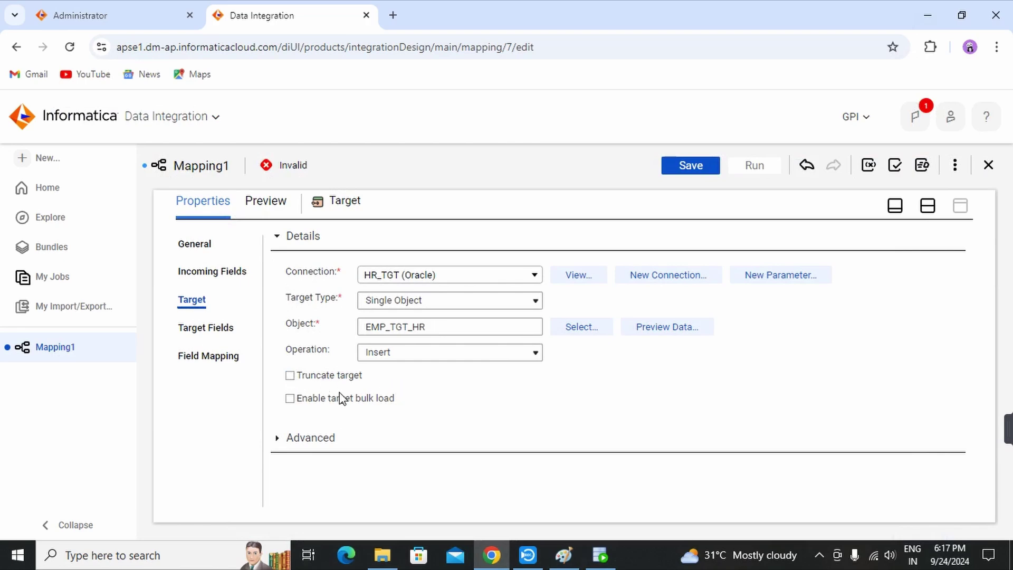
Show EMP_TGT_HR's target fields with their types, precision and scale.
left_click(221, 336)
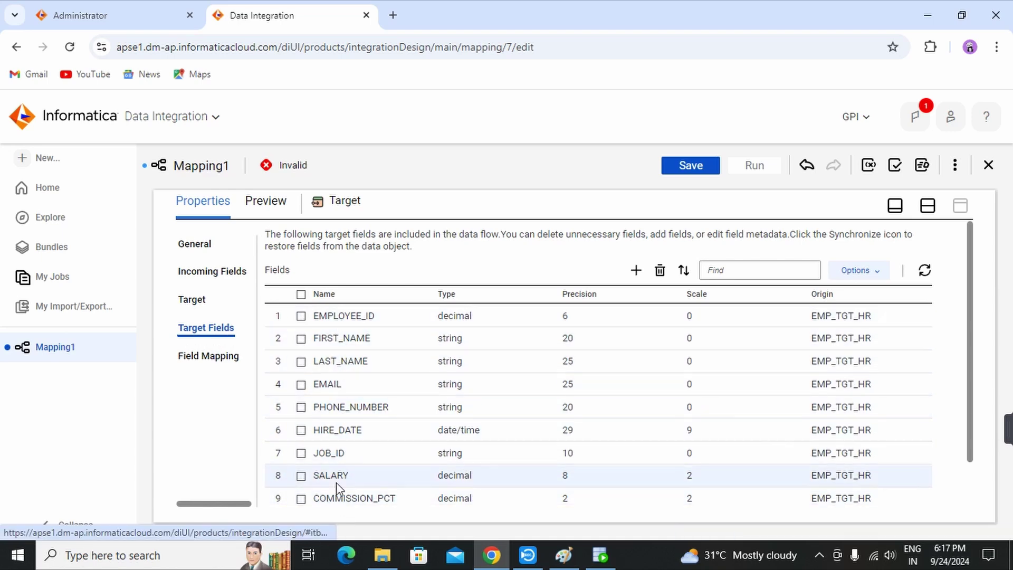
Map EMPLOYEE_ID, FIRST_NAME and LAST_NAME by hand, then Smart Map the remaining EMP_TGT_HR fields.
left_click(222, 366)
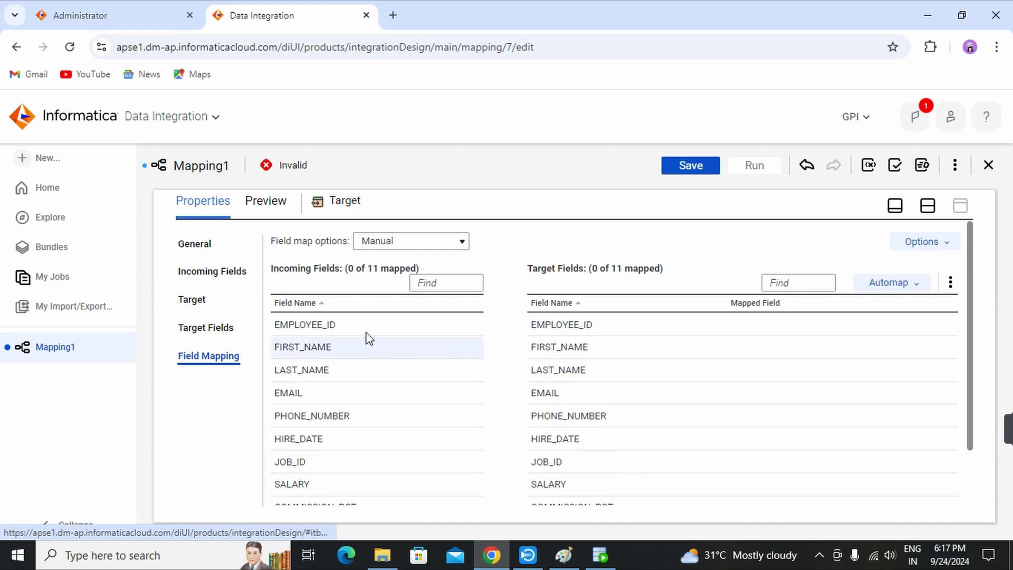
mouse_move(356, 335)
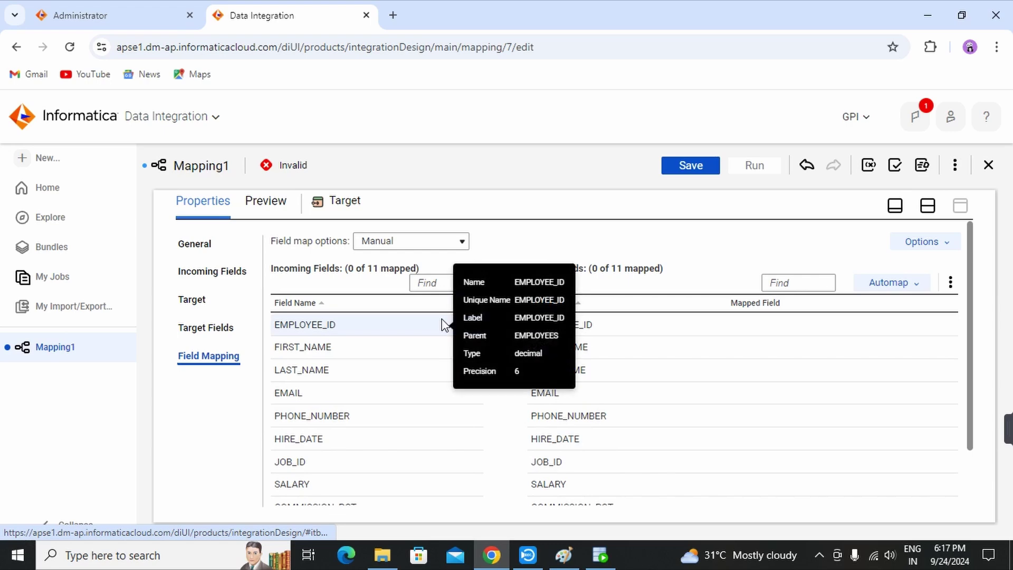
left_click_drag(382, 332, 645, 332)
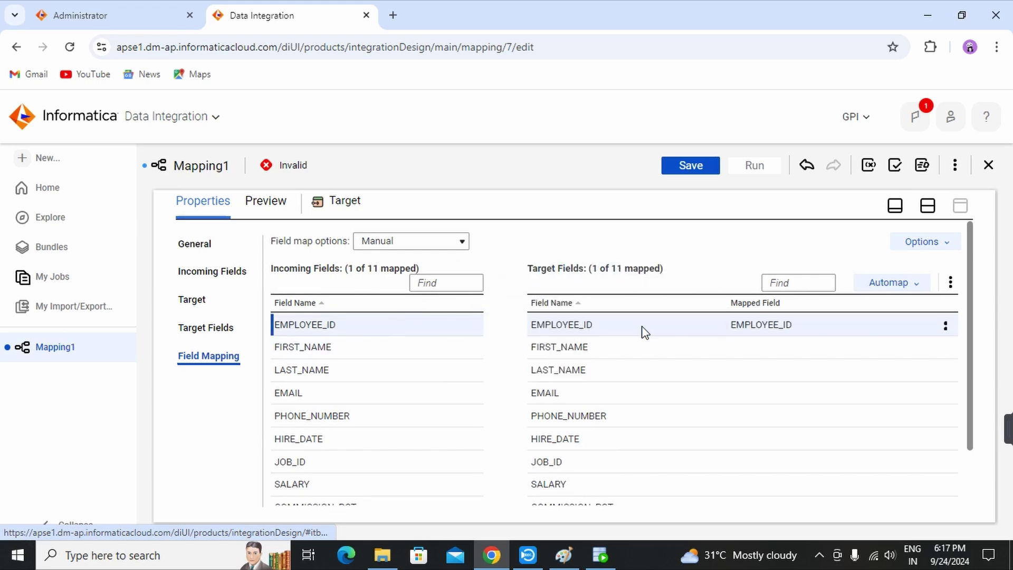
mouse_move(363, 361)
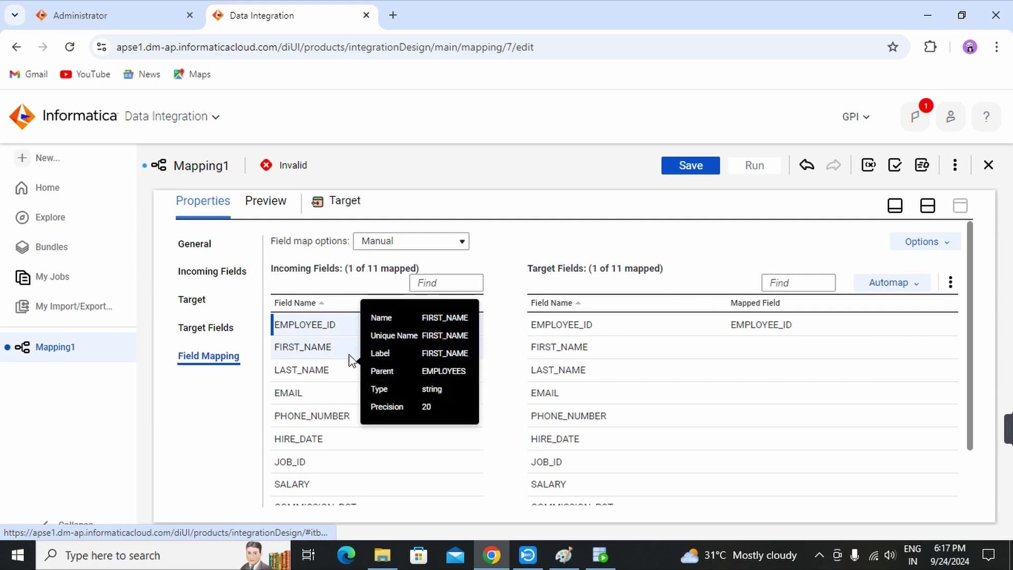
left_click_drag(349, 356, 737, 357)
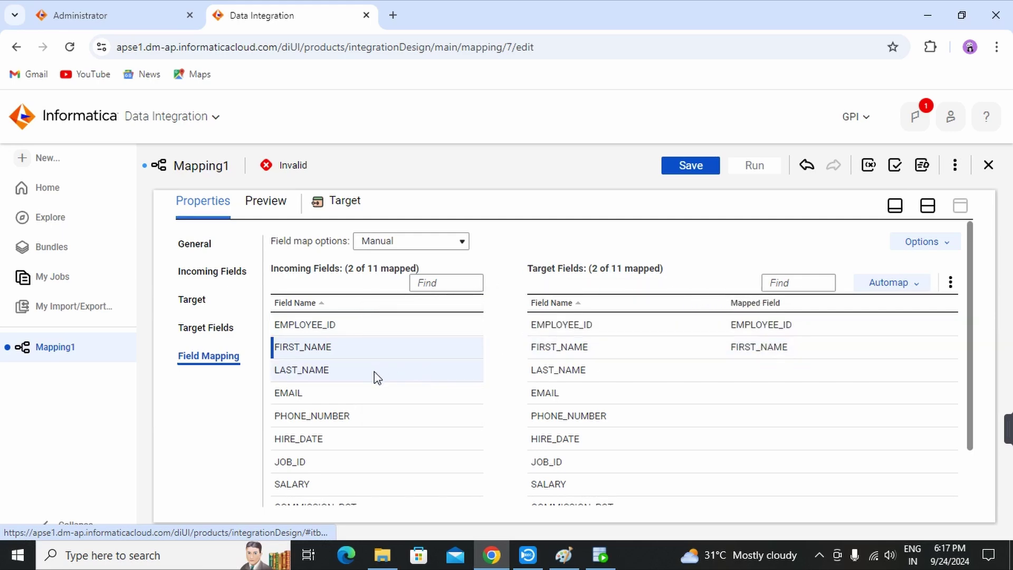
left_click_drag(374, 375, 698, 372)
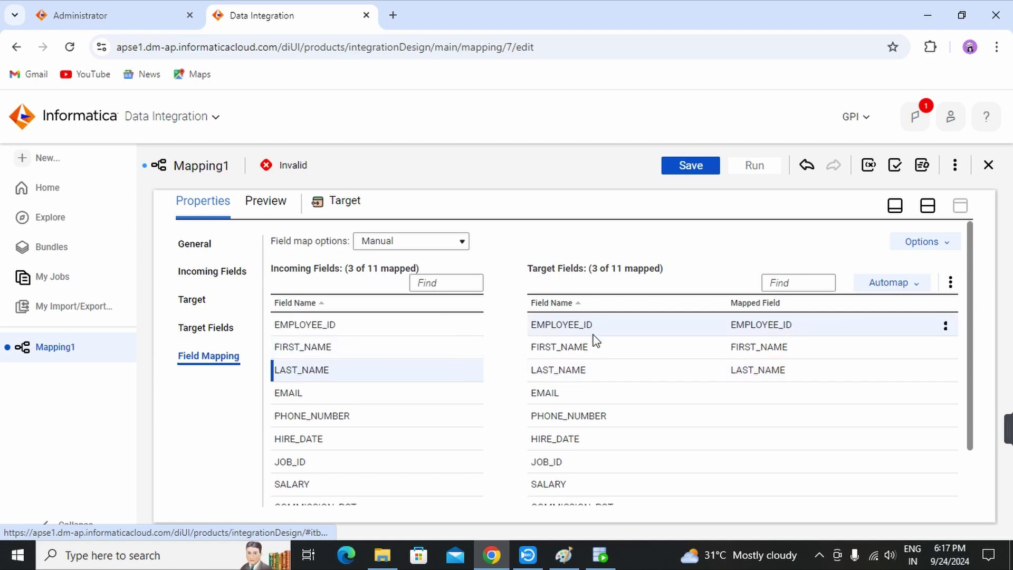
left_click(889, 285)
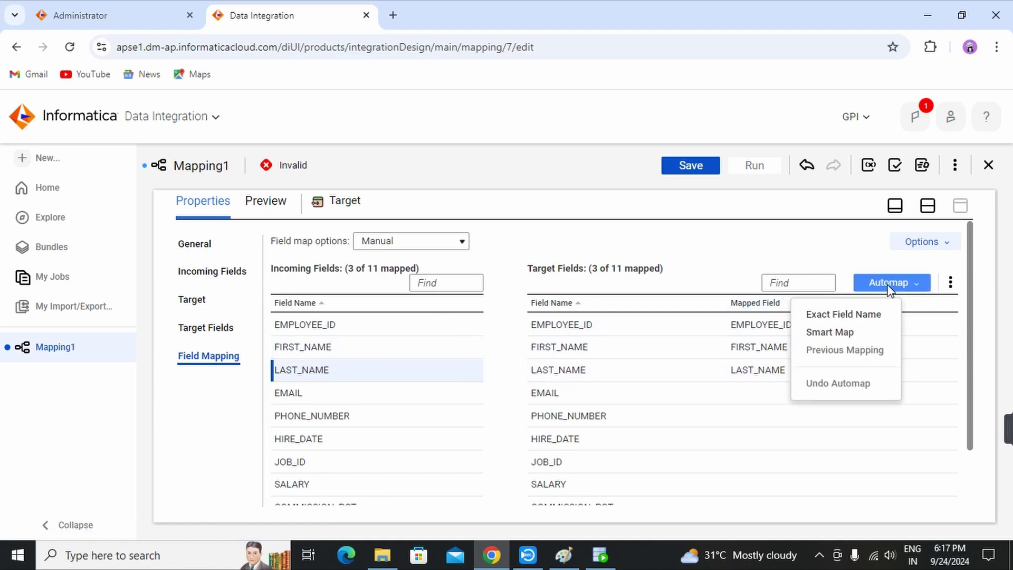
left_click(840, 334)
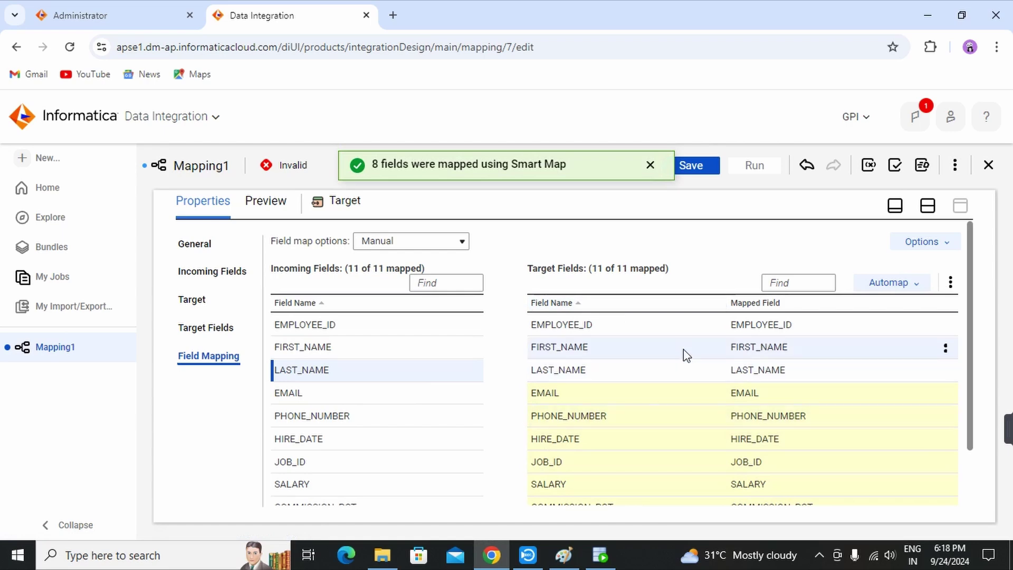
scroll(671, 383, "down", 2)
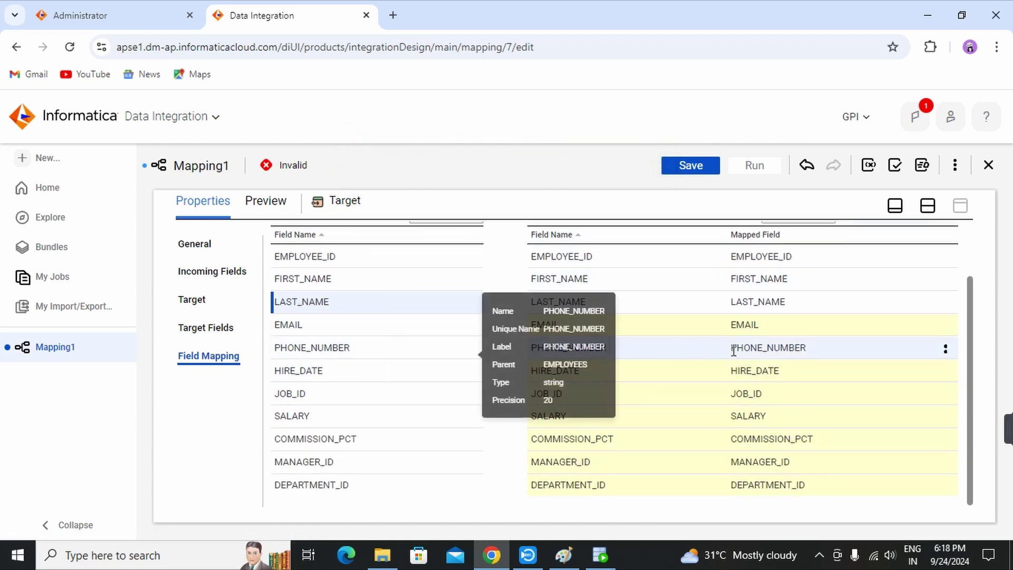
mouse_move(733, 351)
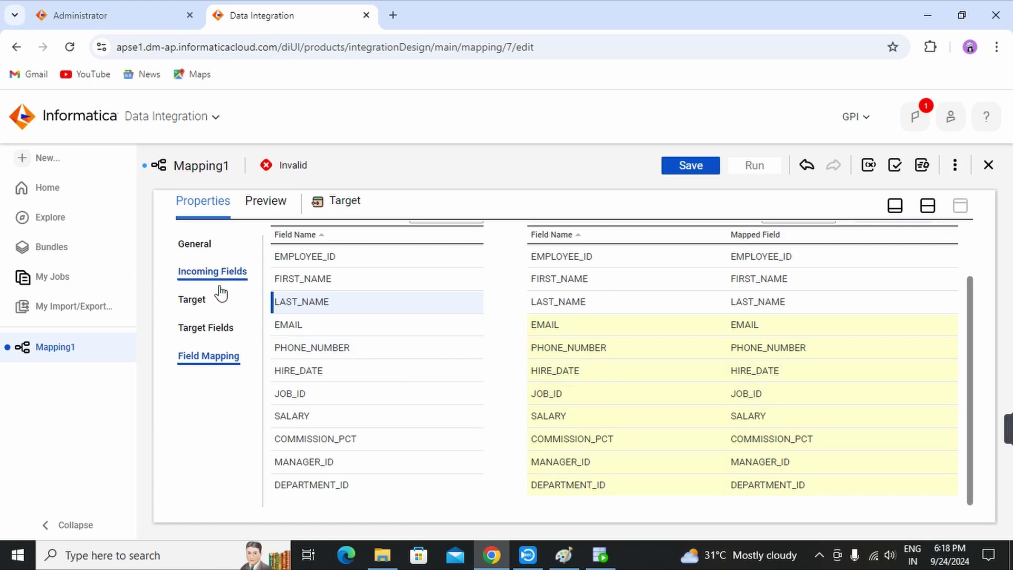
Review the General, Incoming Fields, Target, Target Fields and Field Mapping sections, then save m_first_MAPPING.
left_click(199, 249)
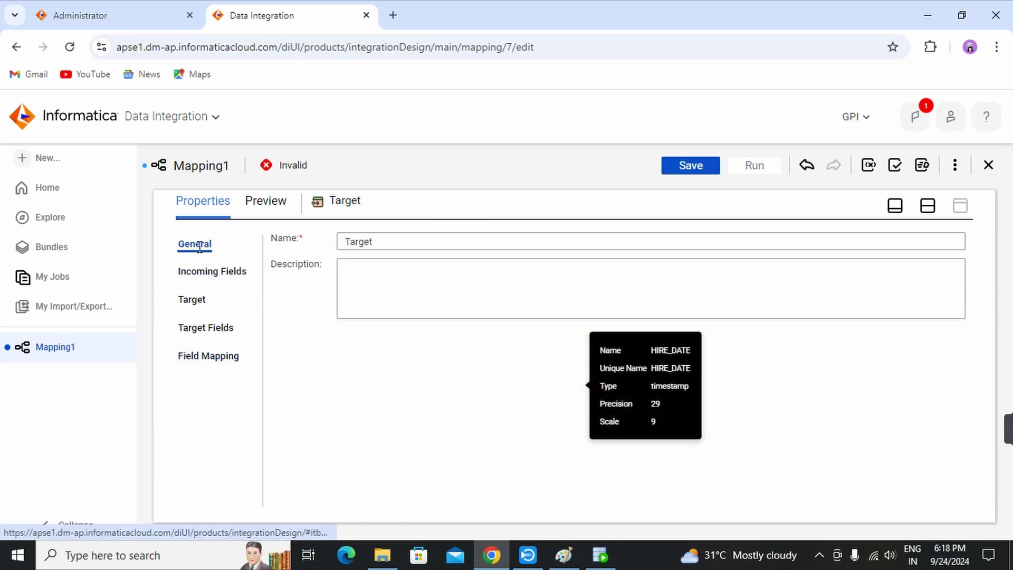
left_click(213, 282)
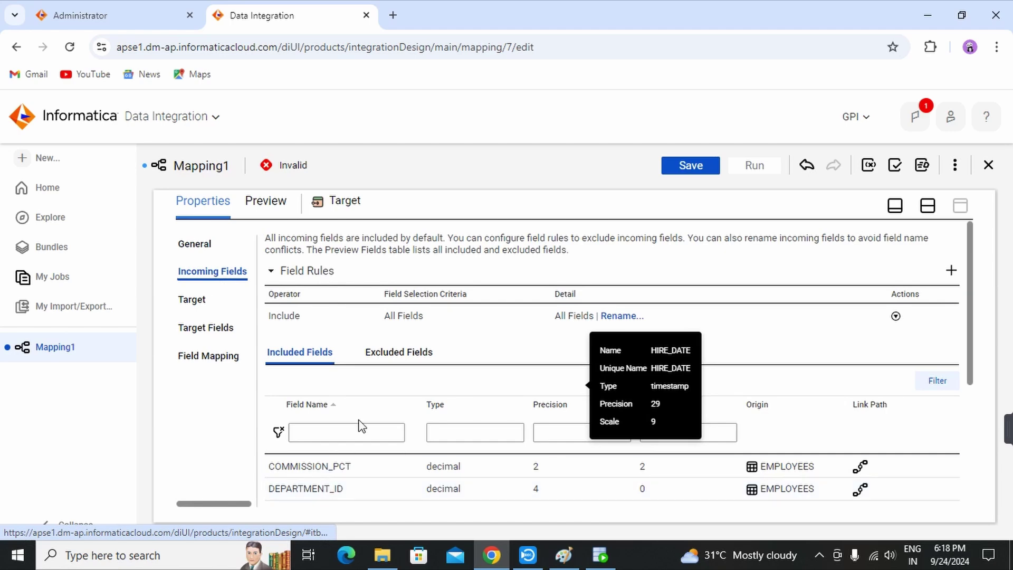
scroll(359, 425, "down", 4)
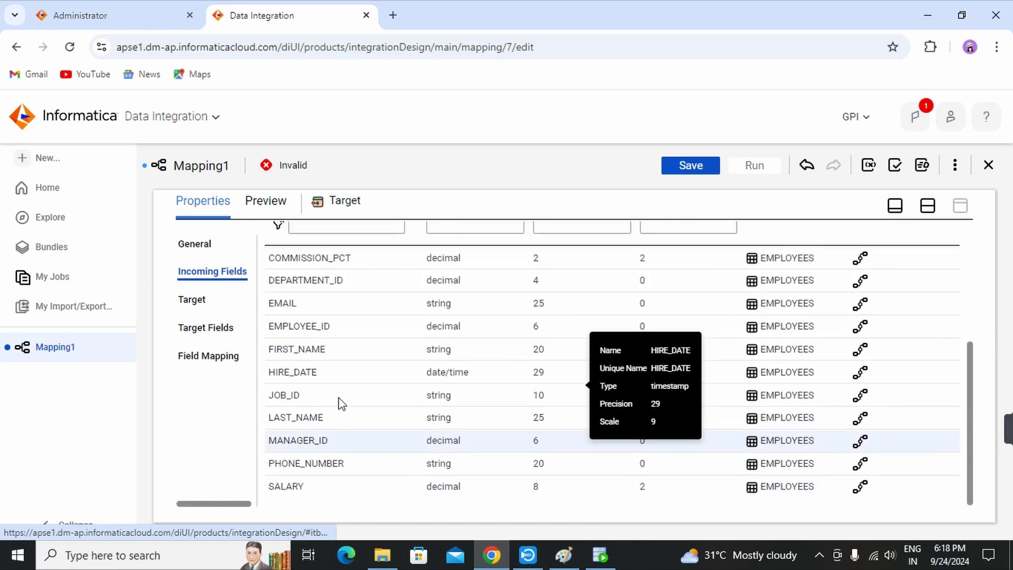
left_click(196, 309)
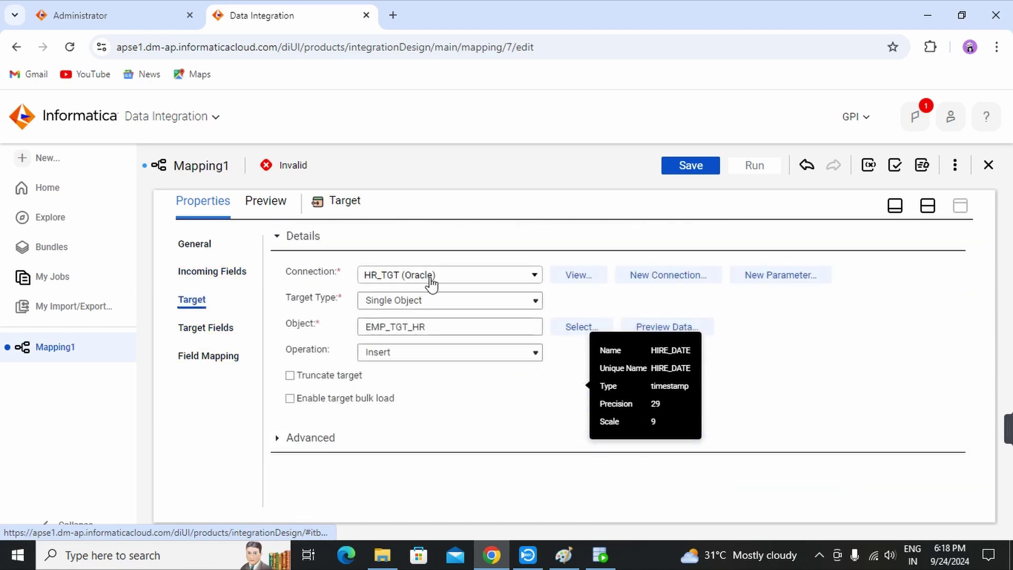
left_click(206, 329)
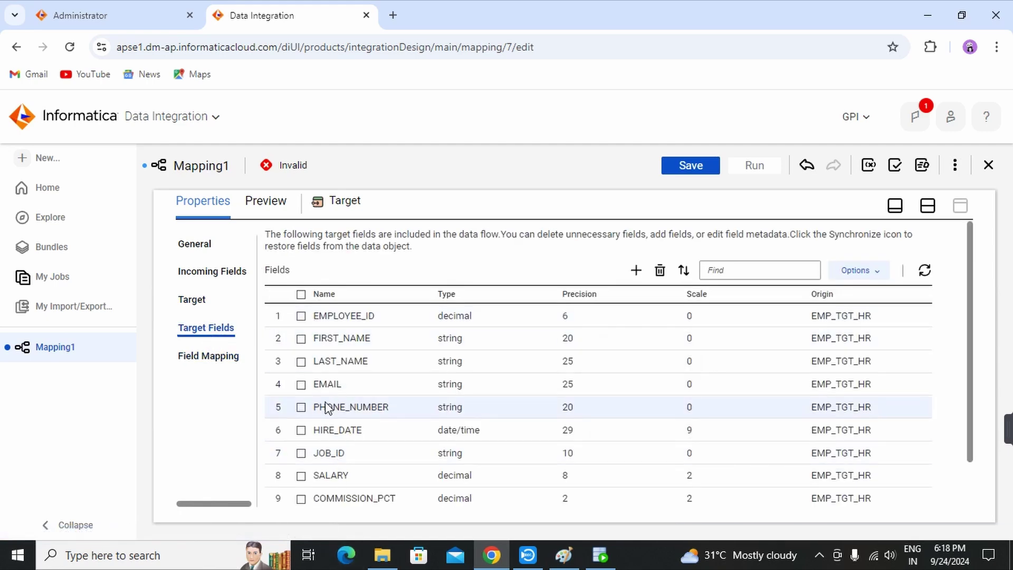
left_click(205, 364)
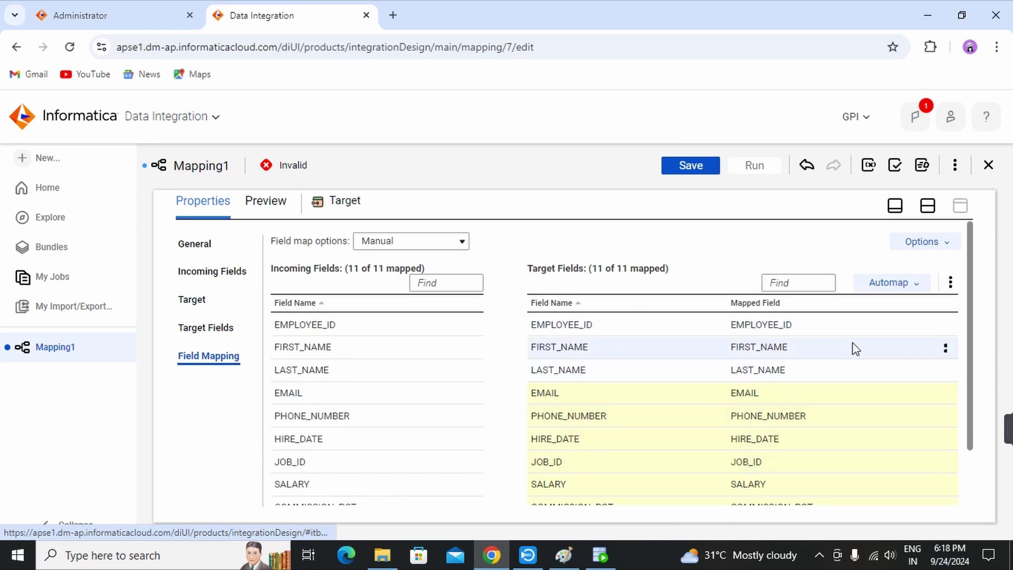
left_click(895, 205)
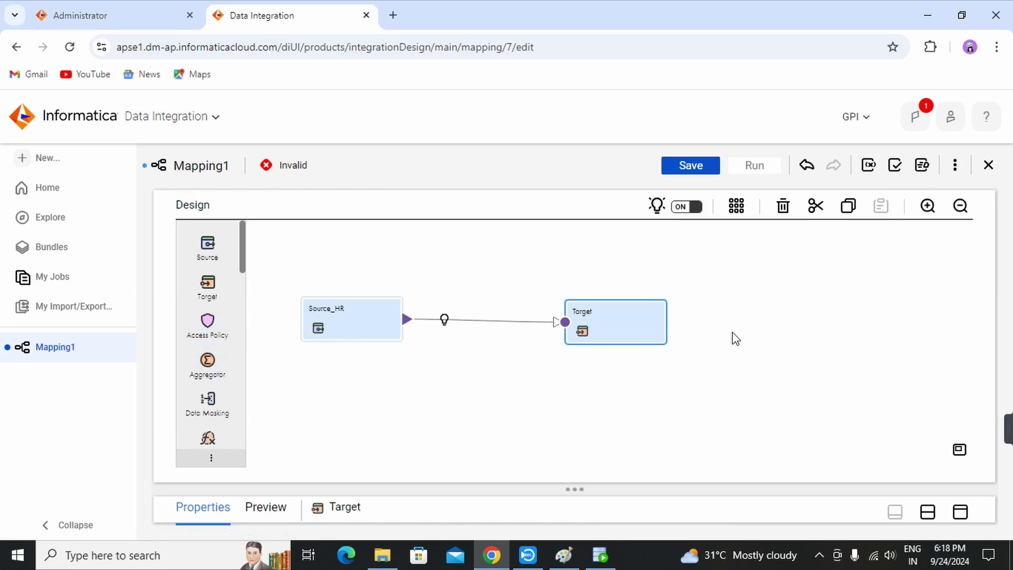
left_click(694, 174)
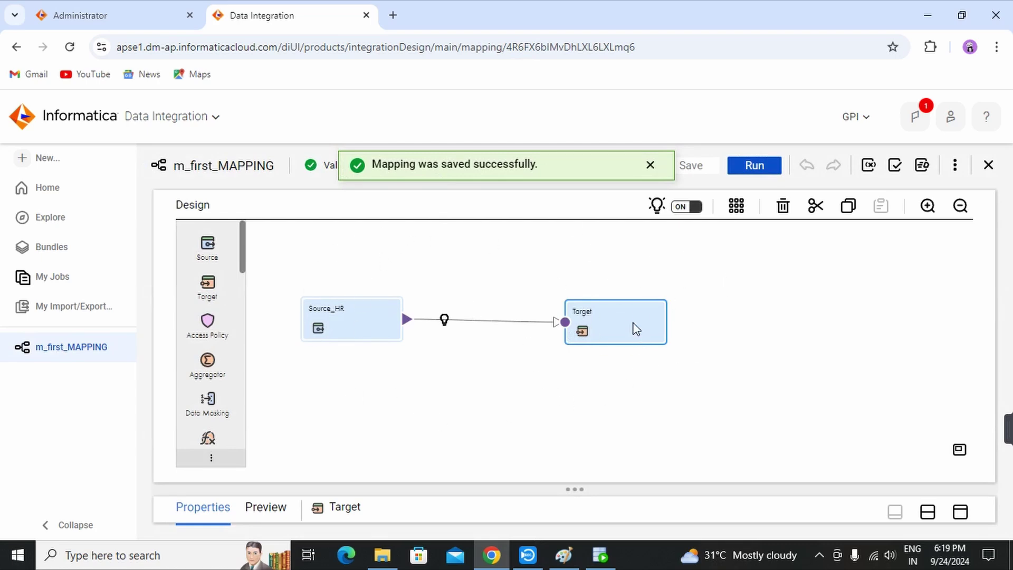
left_click(895, 166)
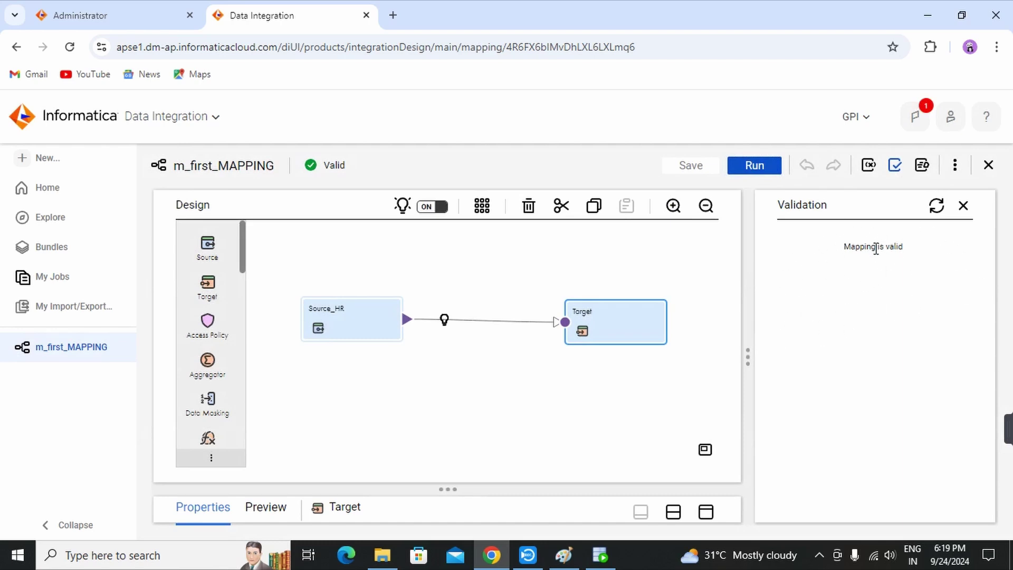
left_click(964, 207)
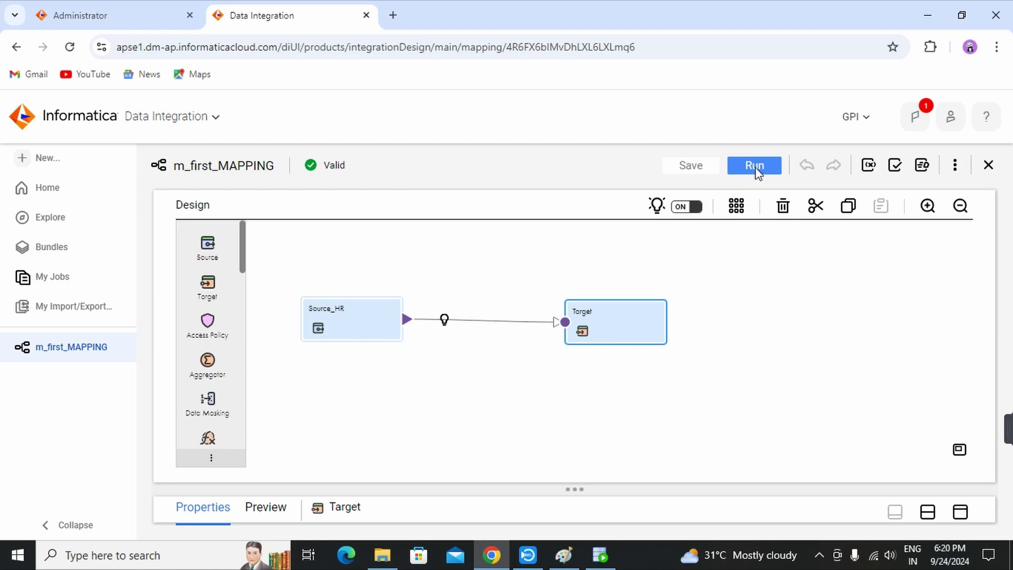
Run m_first_MAPPING with DESKTOP-IHH6JP8 as the runtime environment.
left_click(754, 166)
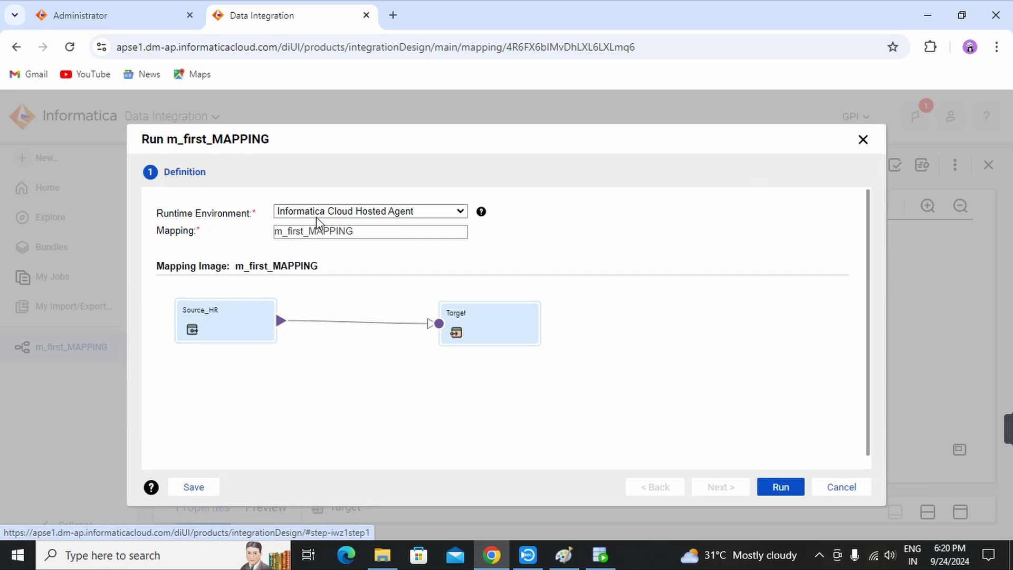
left_click(427, 216)
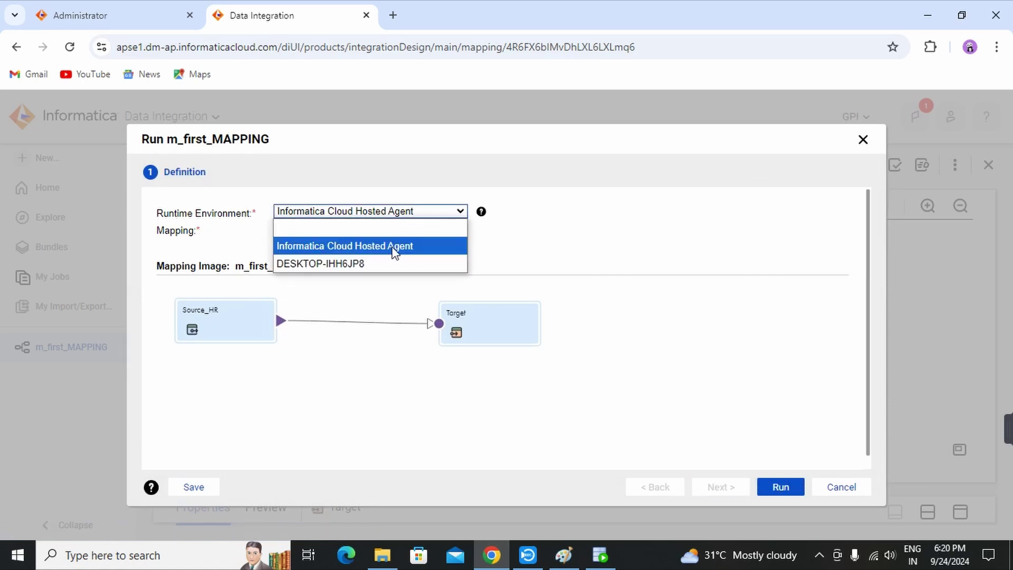
left_click(326, 263)
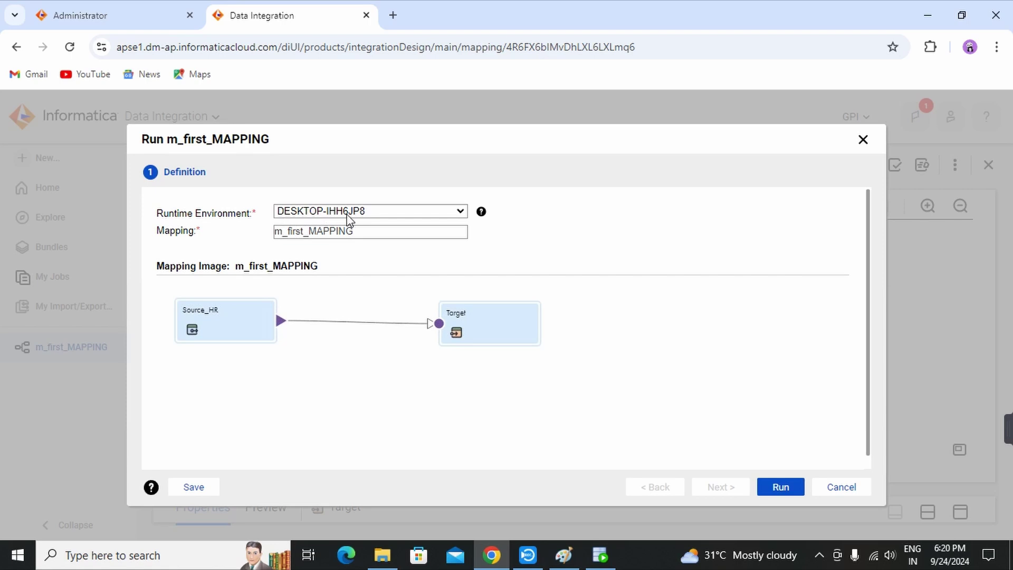
left_click(784, 491)
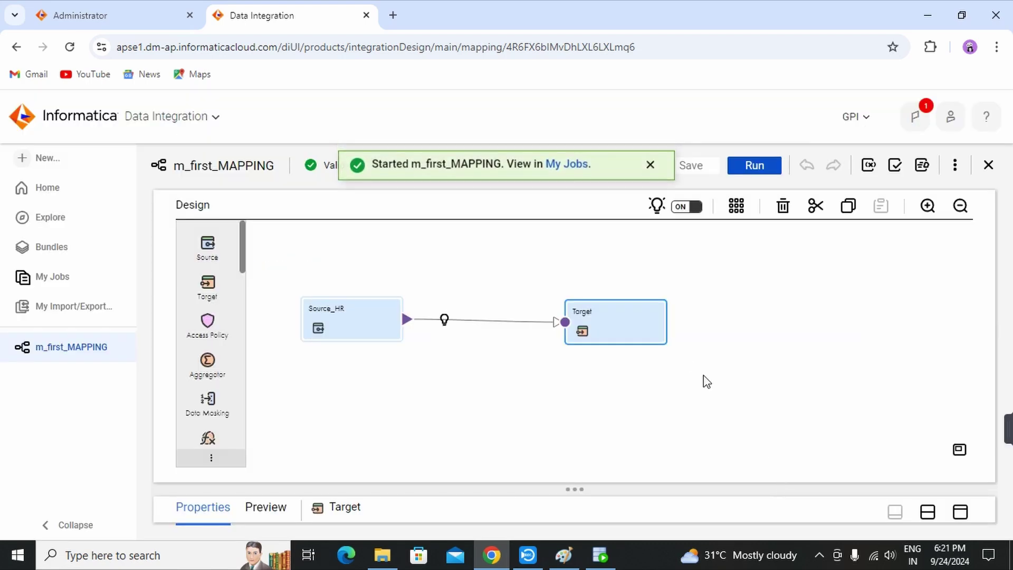
Refresh My Jobs until m_first_MAPPING-1 succeeds and check its 107 source and target success rows.
left_click(569, 175)
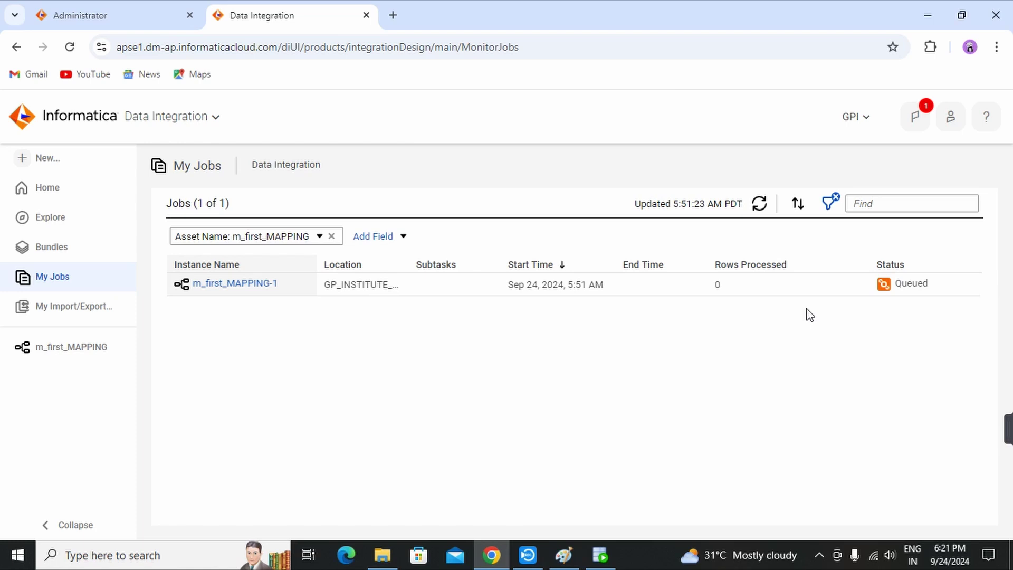
left_click(760, 211)
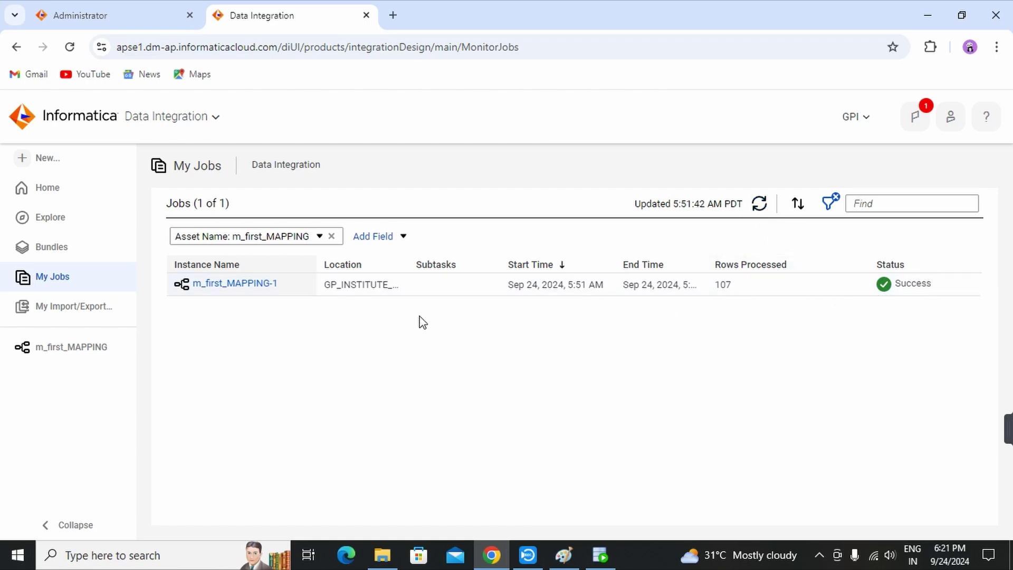
left_click(235, 285)
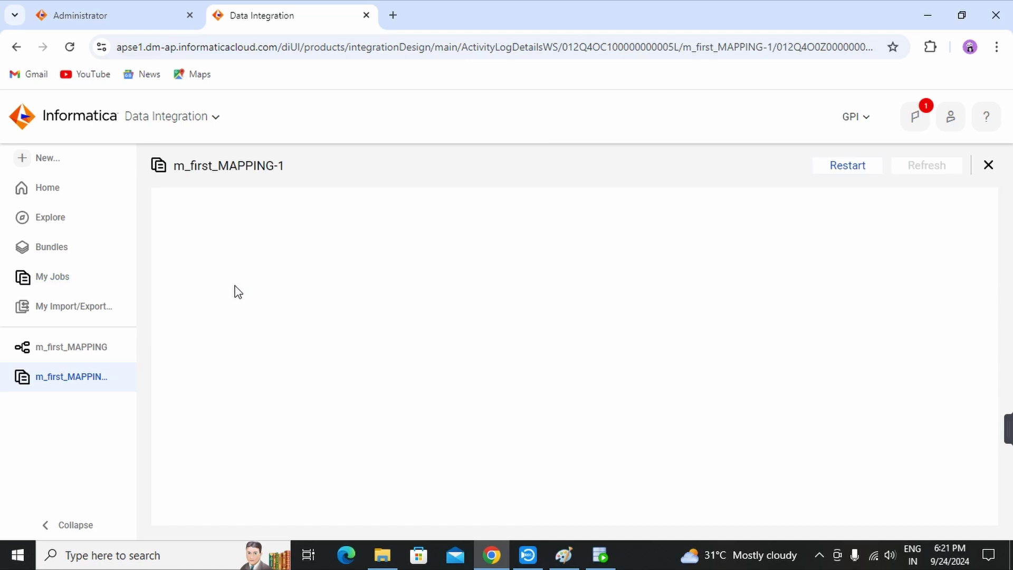
scroll(520, 312, "down", 1)
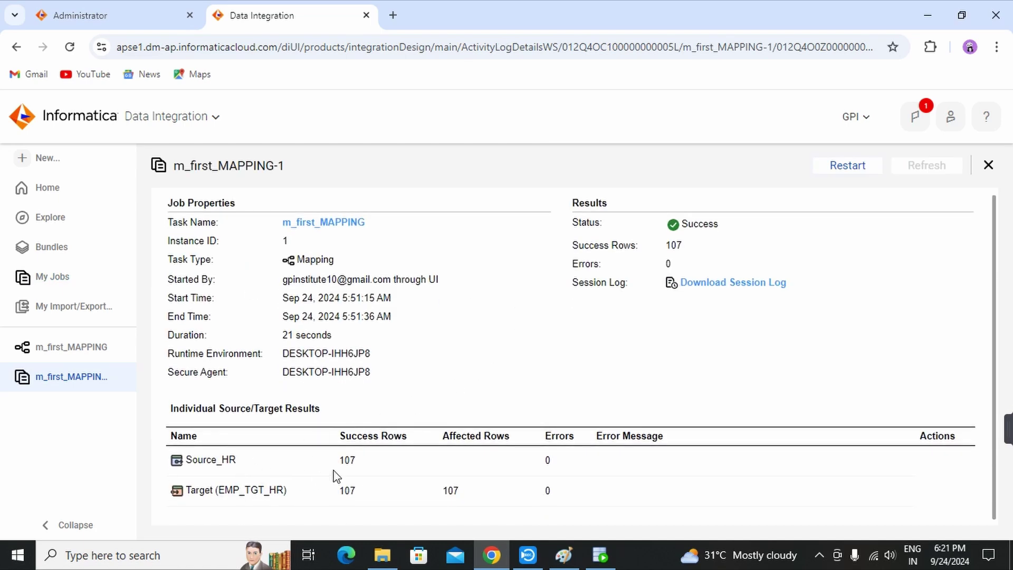
double_click(344, 459)
left_click_drag(339, 489, 371, 488)
Open the Monitor service from My Services in a new browser tab to view running jobs.
left_click(196, 121)
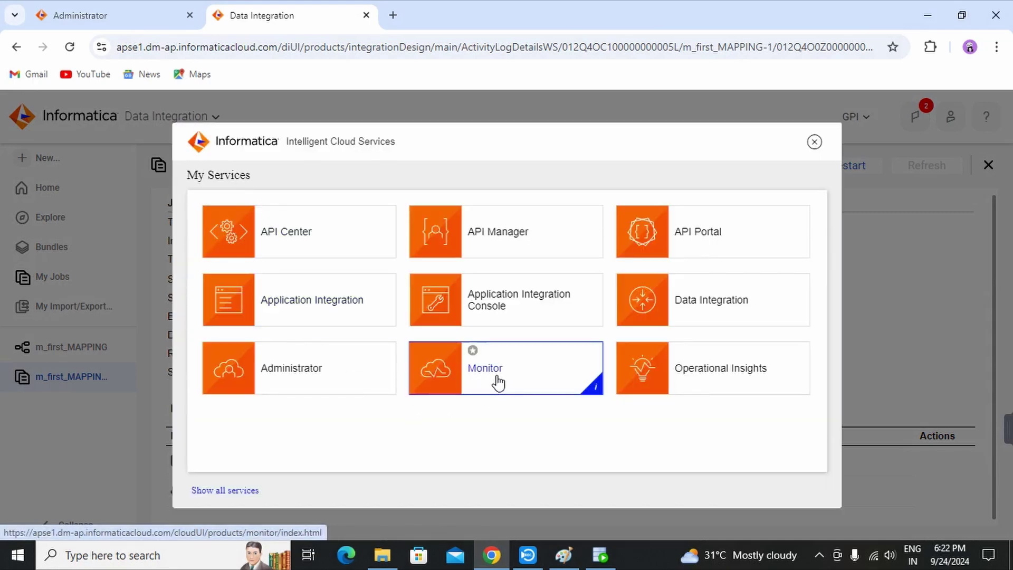
right_click(500, 374)
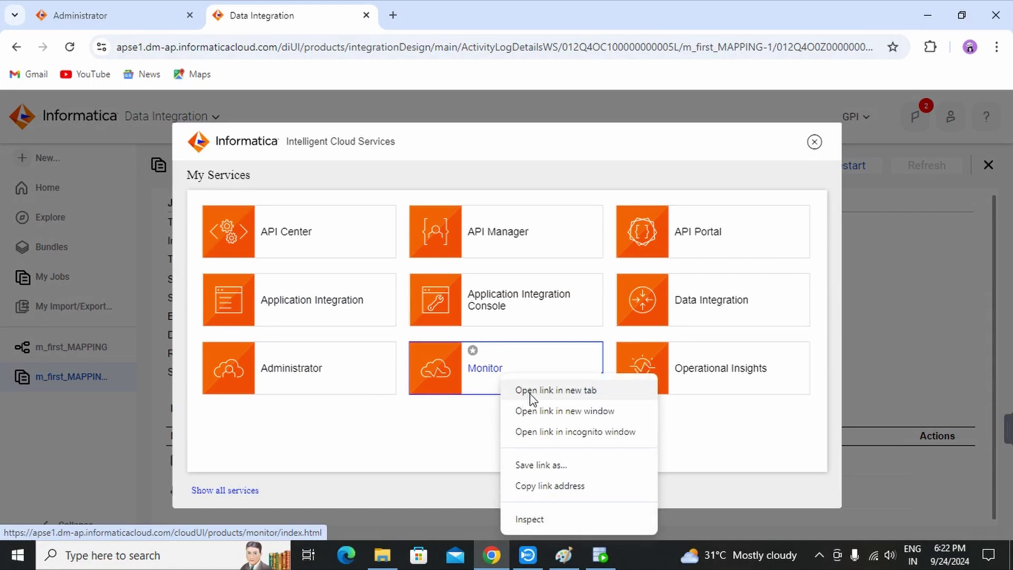
left_click(557, 397)
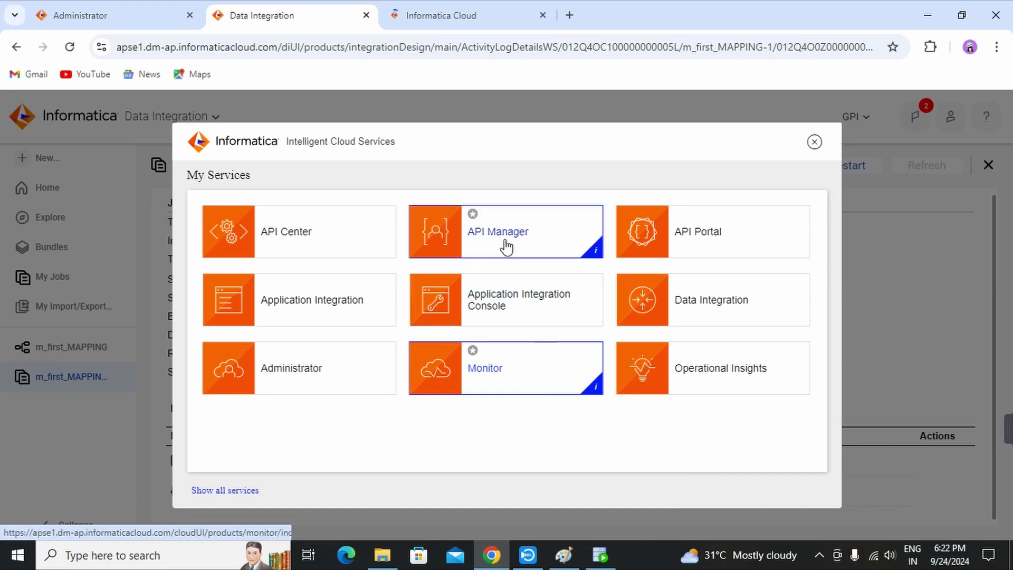
left_click(467, 17)
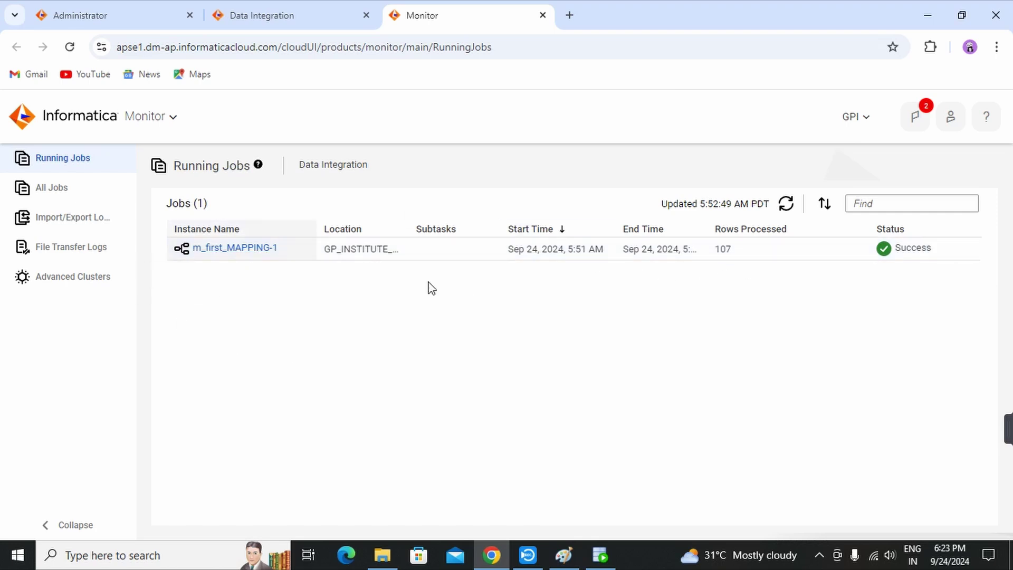
Return to Data Integration and reopen the m_first_MAPPING design.
left_click(298, 20)
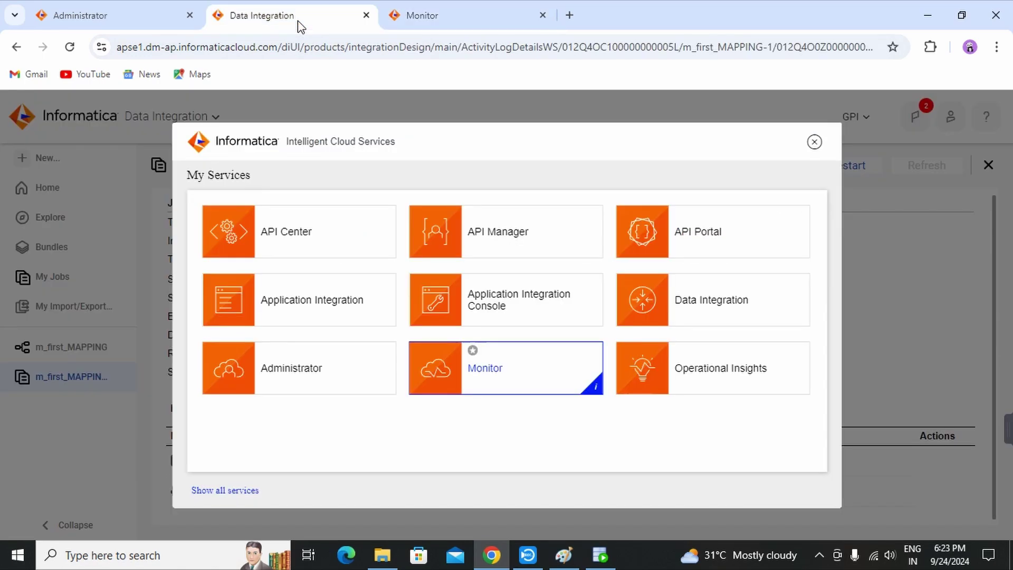
left_click(814, 143)
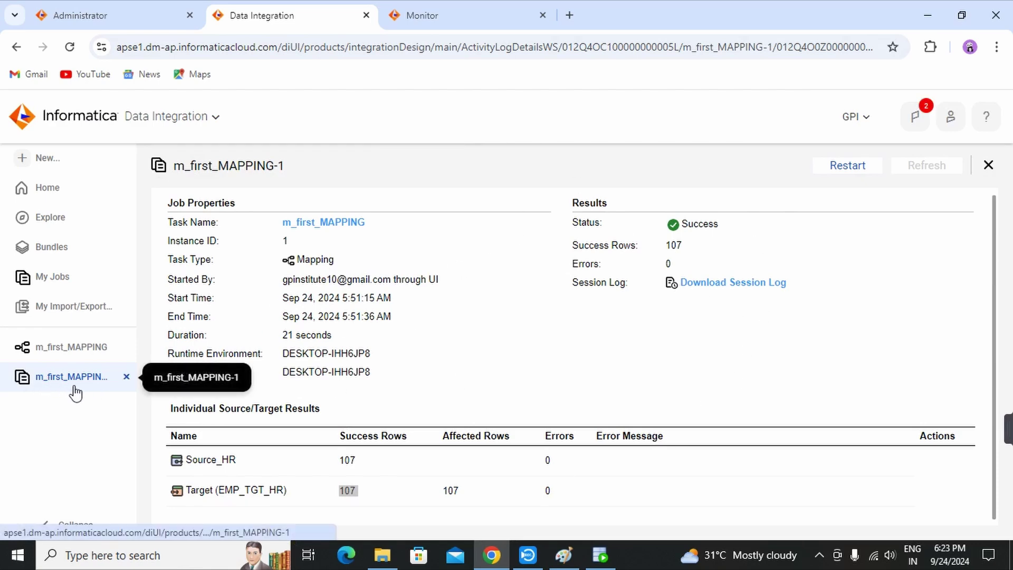
left_click(78, 349)
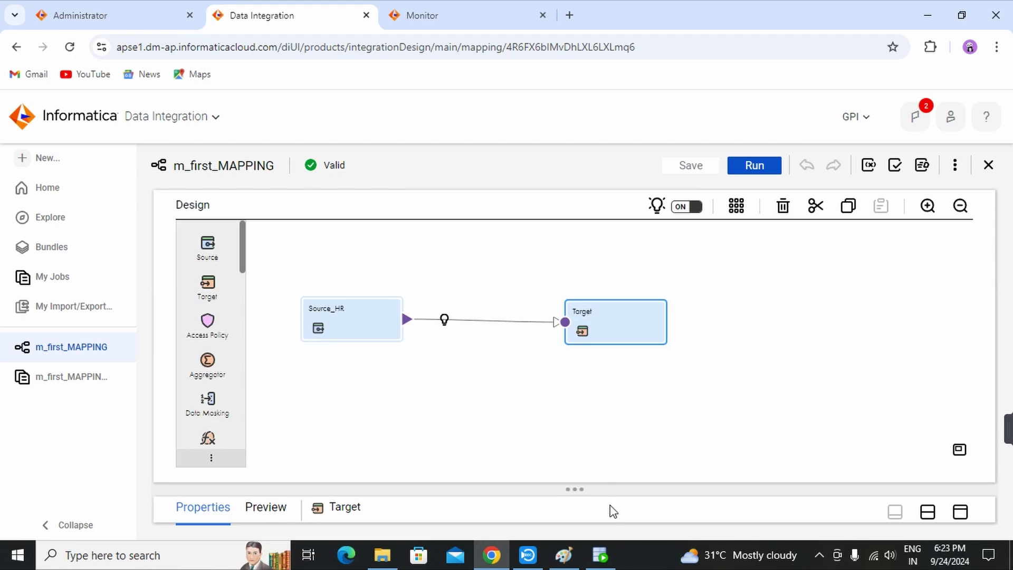
Run the 'select * from emp_tgt_hr;' statement in SQL Developer.
left_click(607, 565)
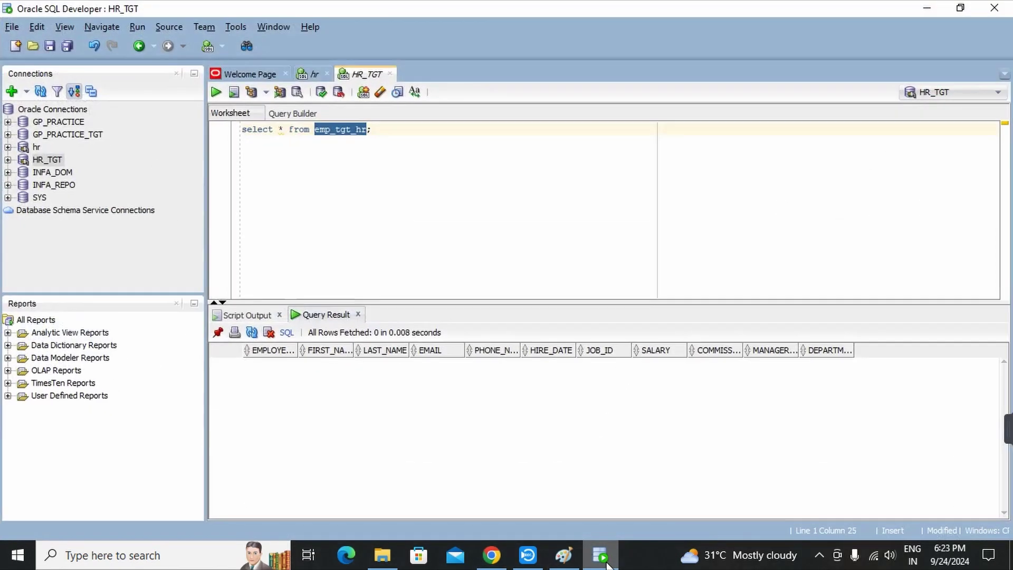
left_click(605, 562)
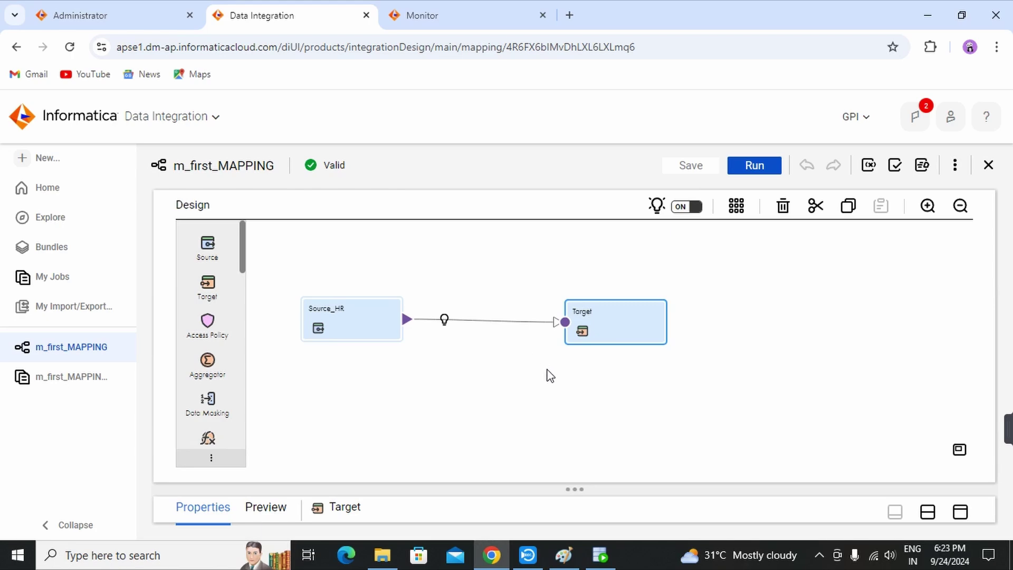
left_click(601, 554)
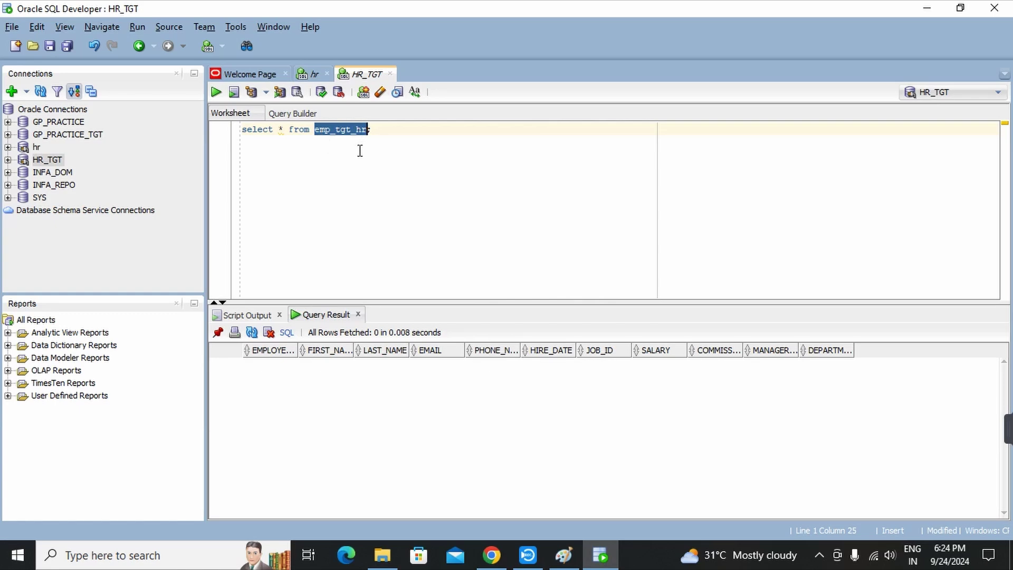
left_click(398, 129)
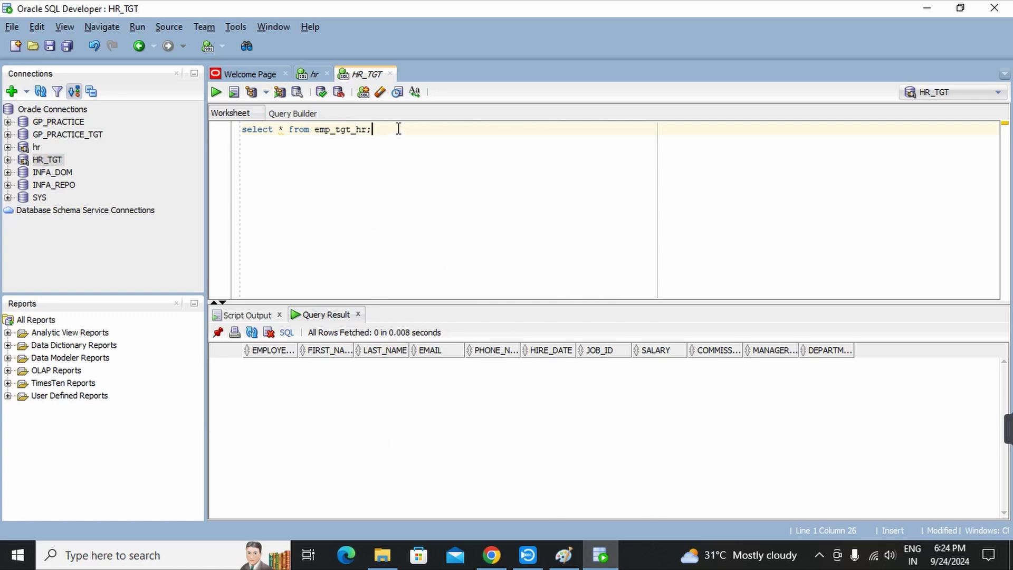
left_click_drag(399, 129, 235, 135)
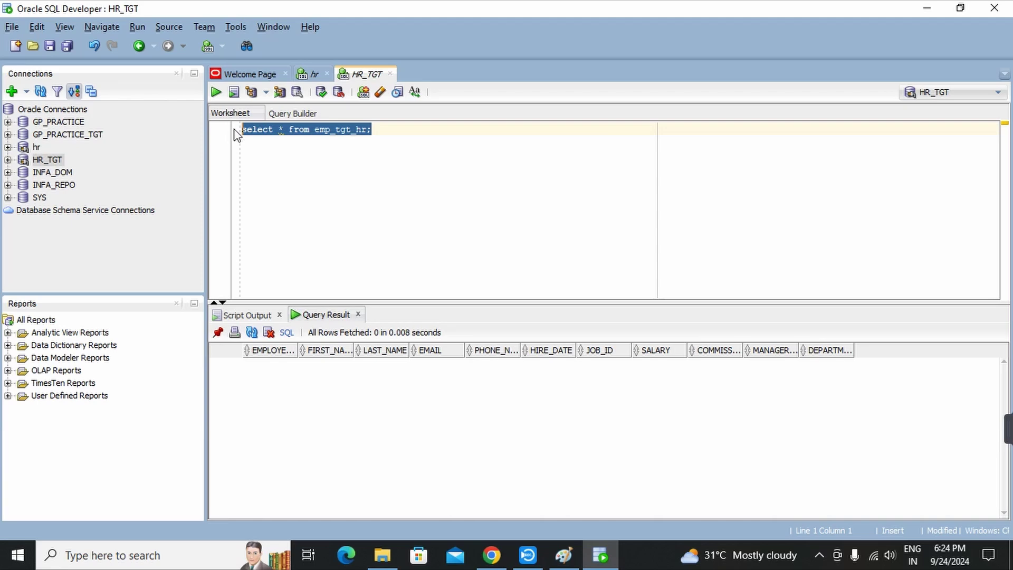
left_click(217, 94)
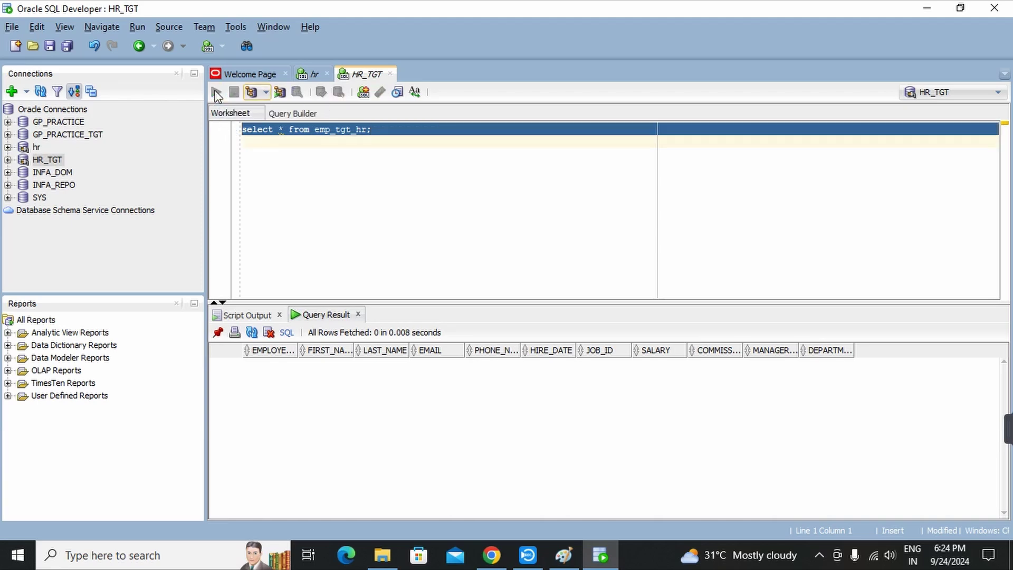
Count the result grid's rows, confirming 107 rows in emp_tgt_hr.
left_click(497, 394)
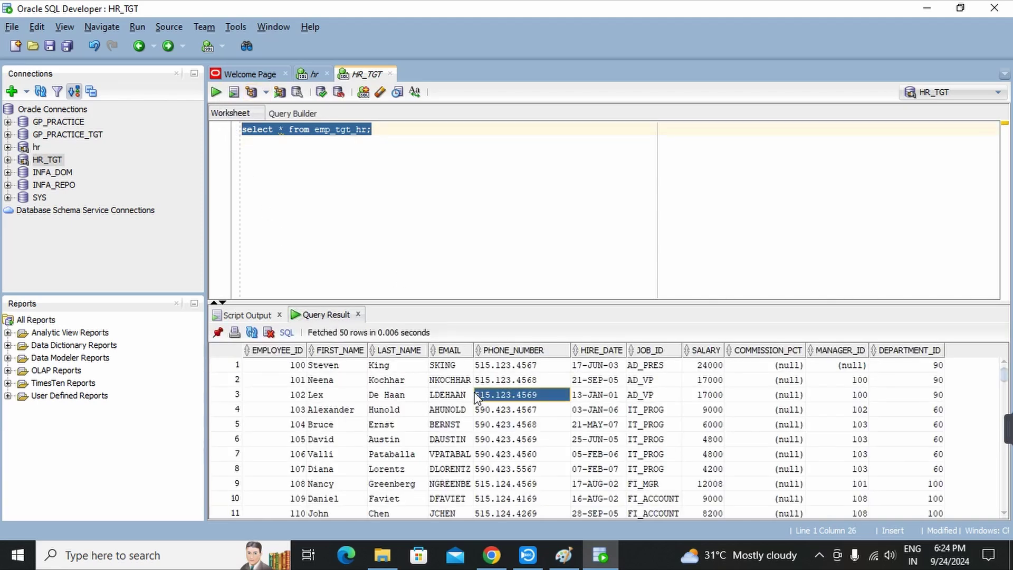
right_click(497, 393)
left_click(525, 451)
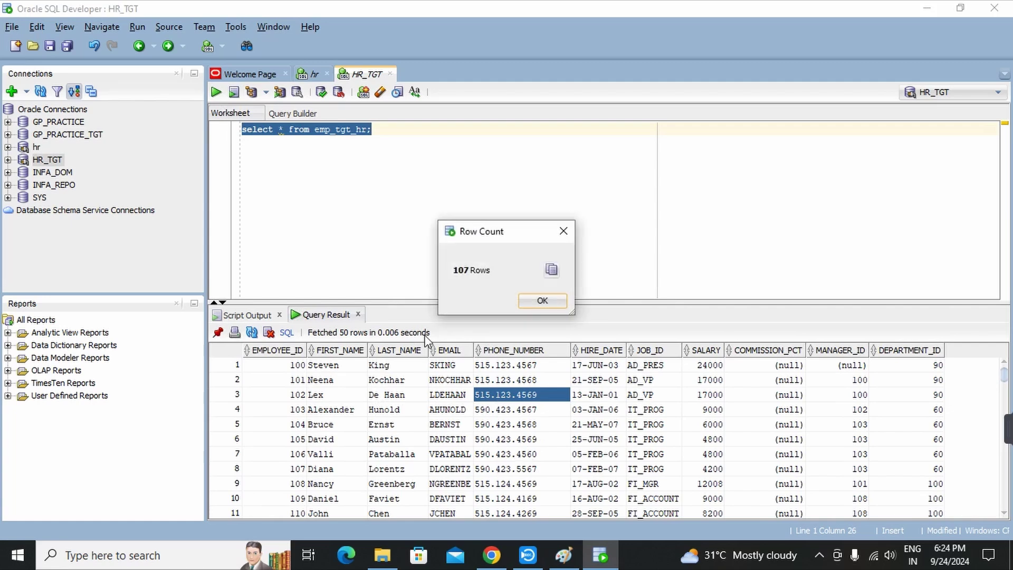
left_click(542, 301)
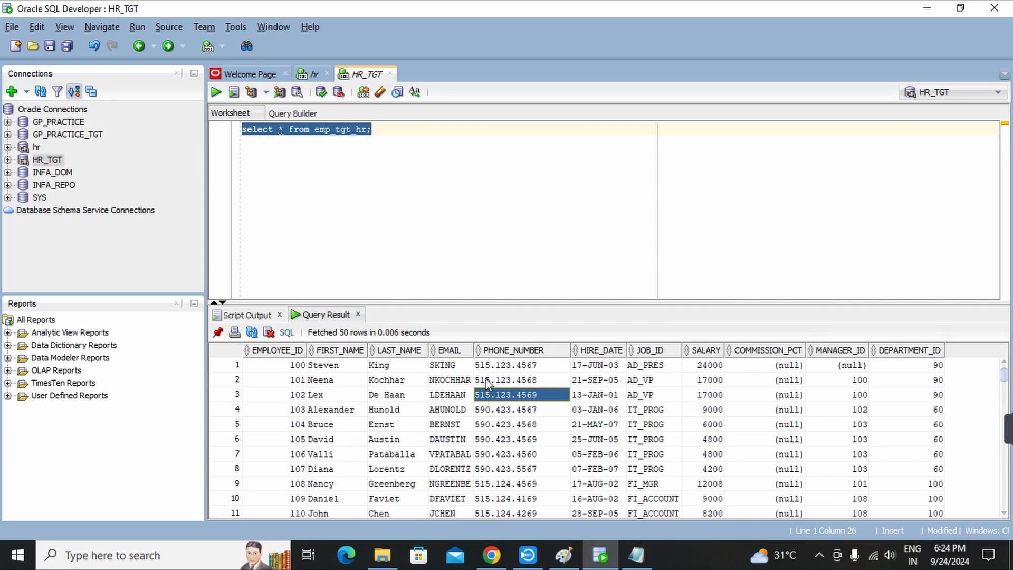
Switch to Notepad and highlight the INFORMATICA IICS and PC, ORACLE & UNIX course lines.
key("alt+Tab")
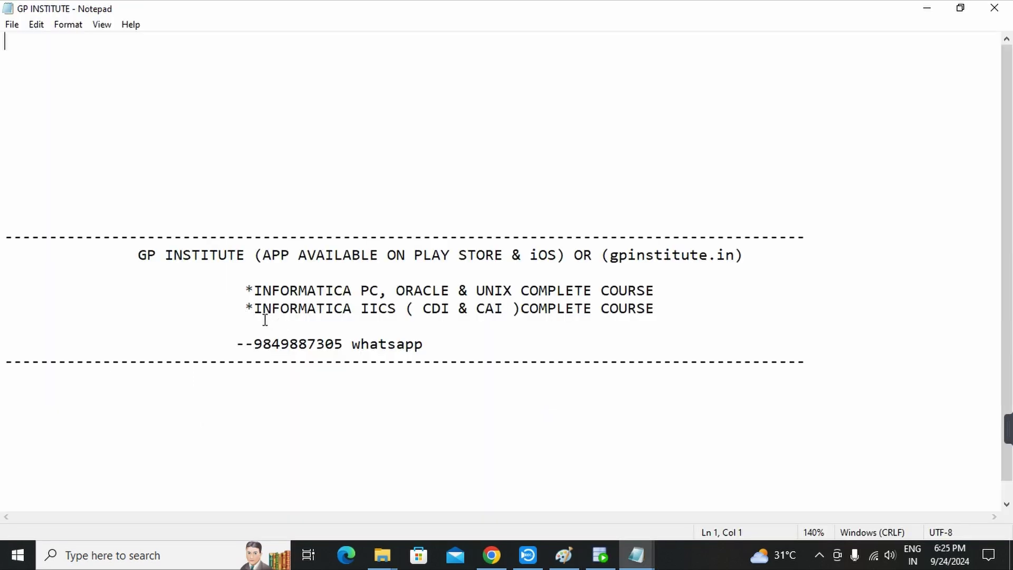
left_click_drag(256, 311, 670, 313)
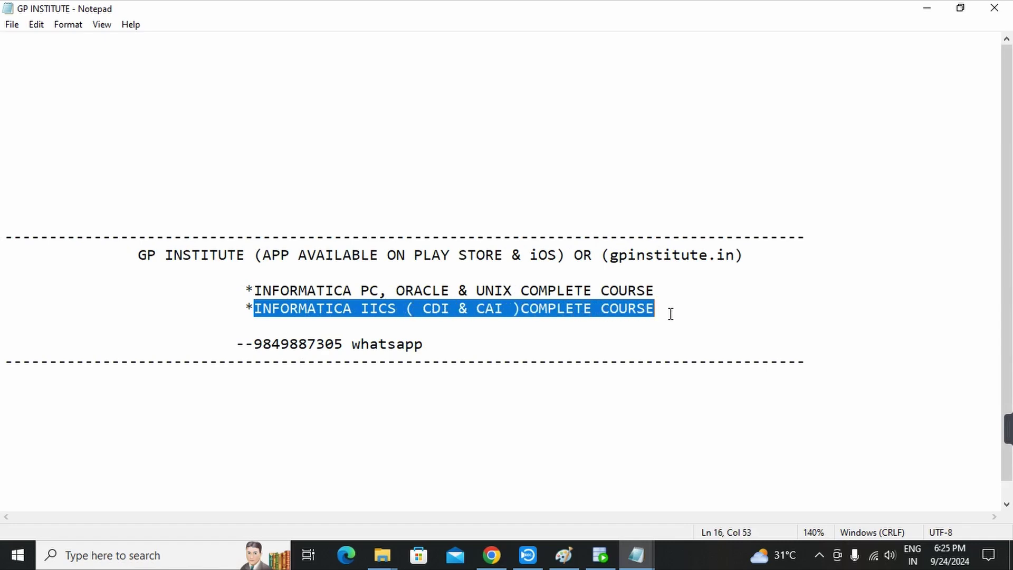
left_click(255, 289)
left_click_drag(254, 289, 664, 298)
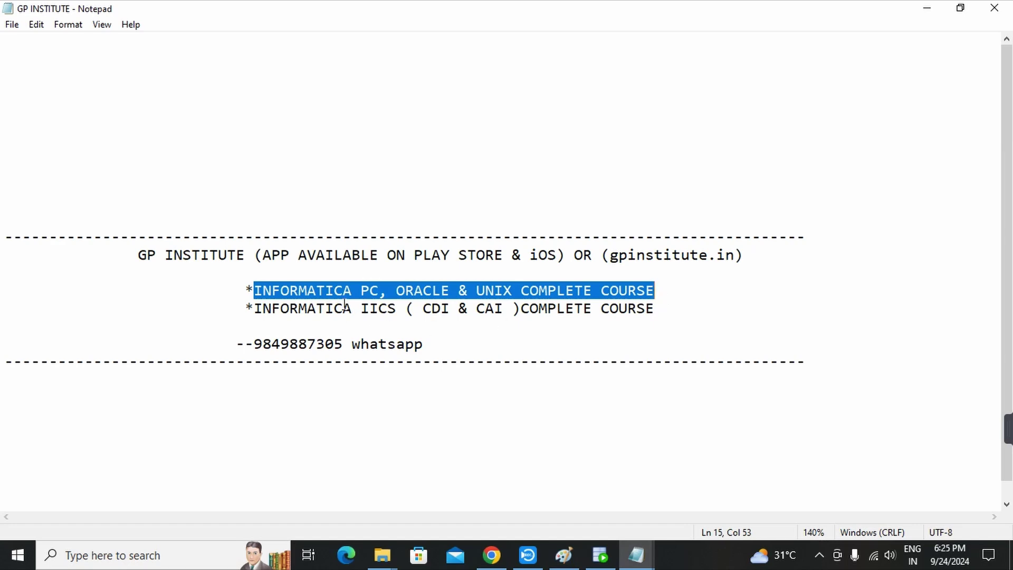
left_click_drag(654, 309, 243, 297)
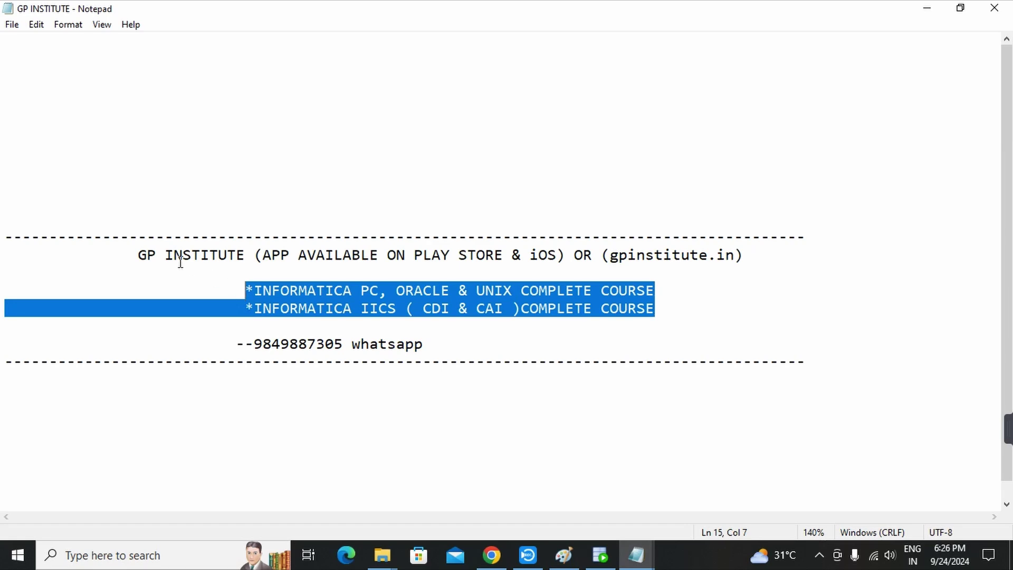
Highlight GP INSTITUTE, iOS, the gpinstitute.in address, and the contact line.
left_click(134, 255)
left_click_drag(134, 254, 246, 259)
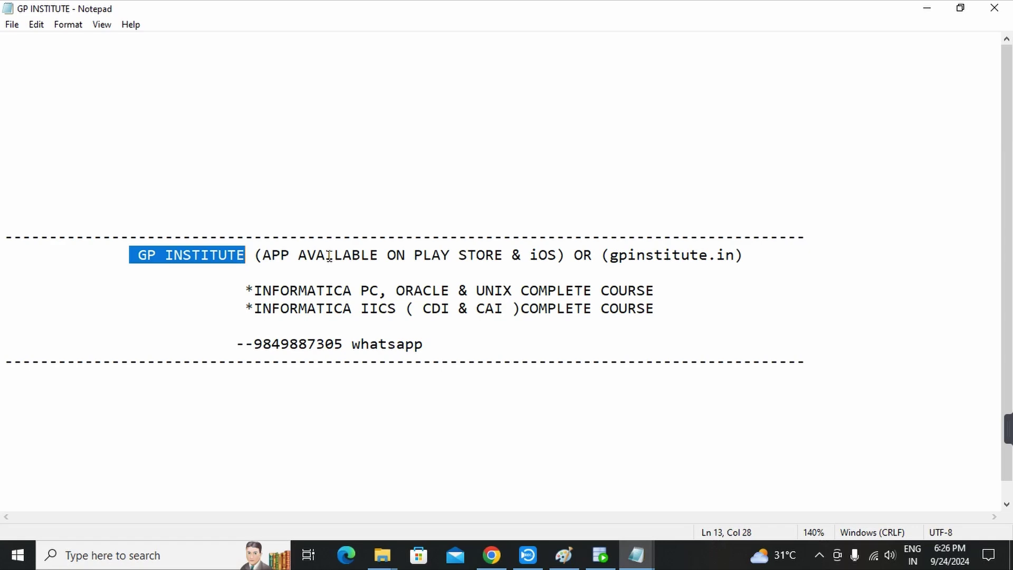
left_click_drag(530, 255, 559, 254)
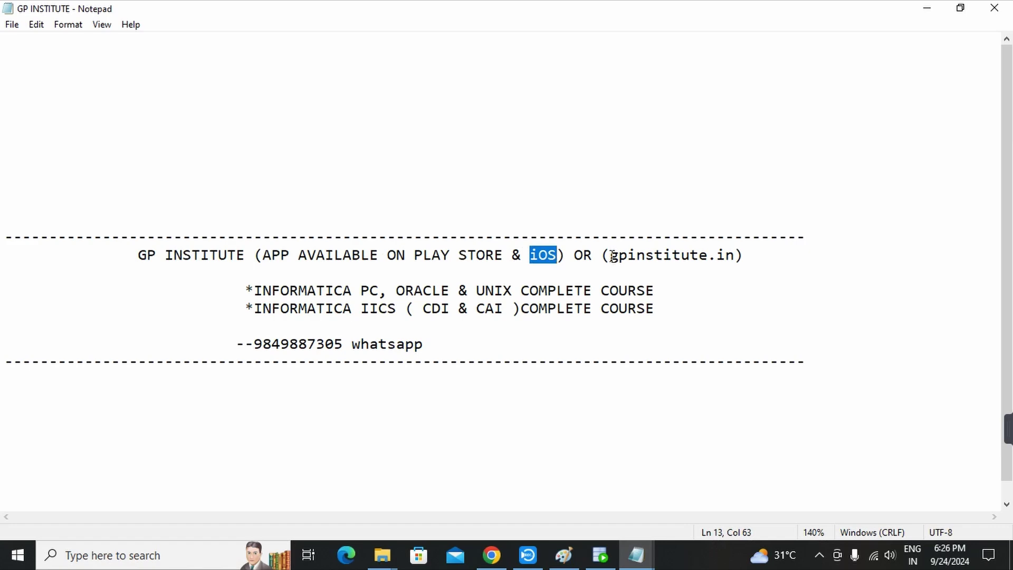
left_click_drag(610, 257, 736, 256)
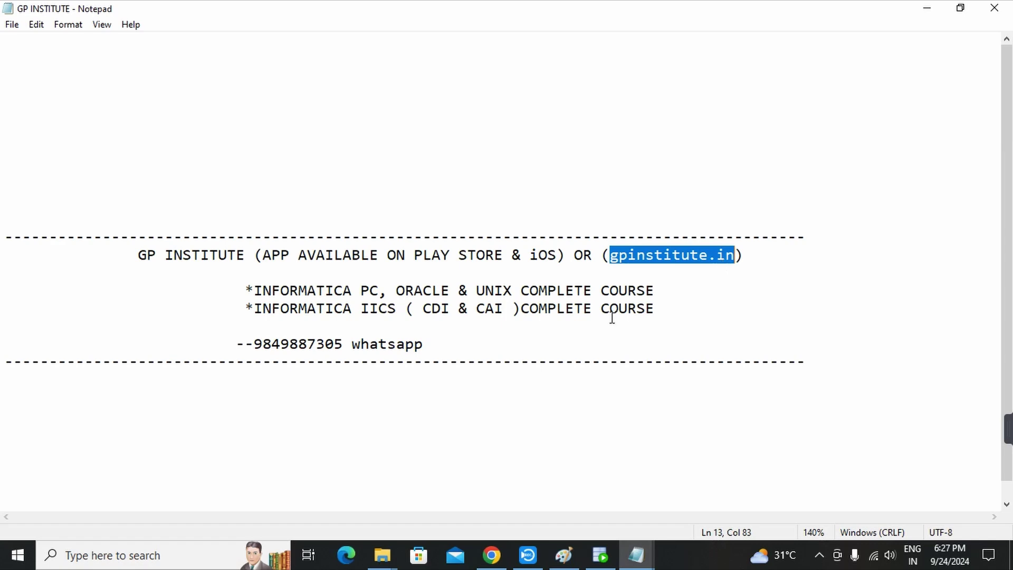
left_click(254, 343)
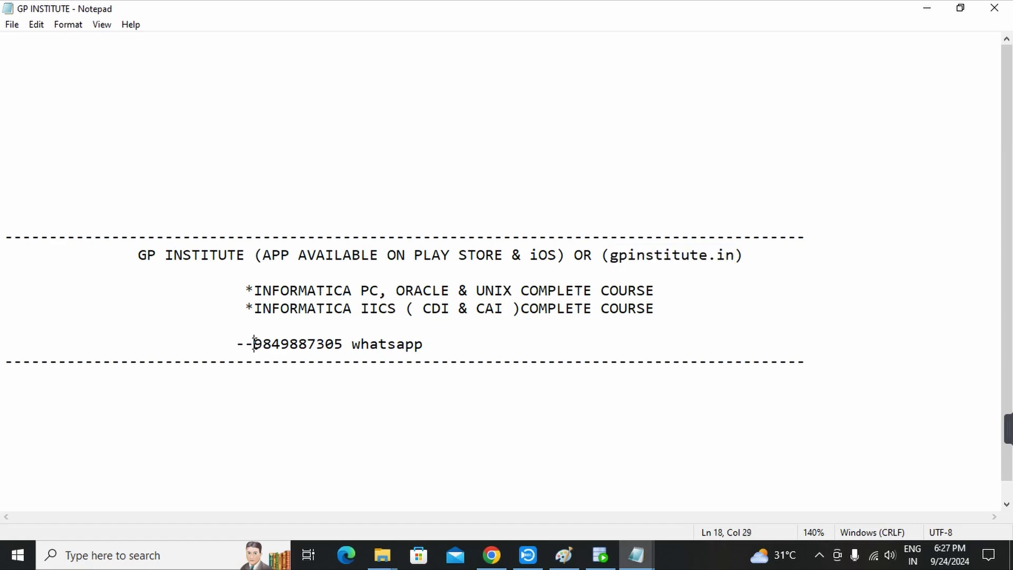
left_click_drag(255, 343, 425, 344)
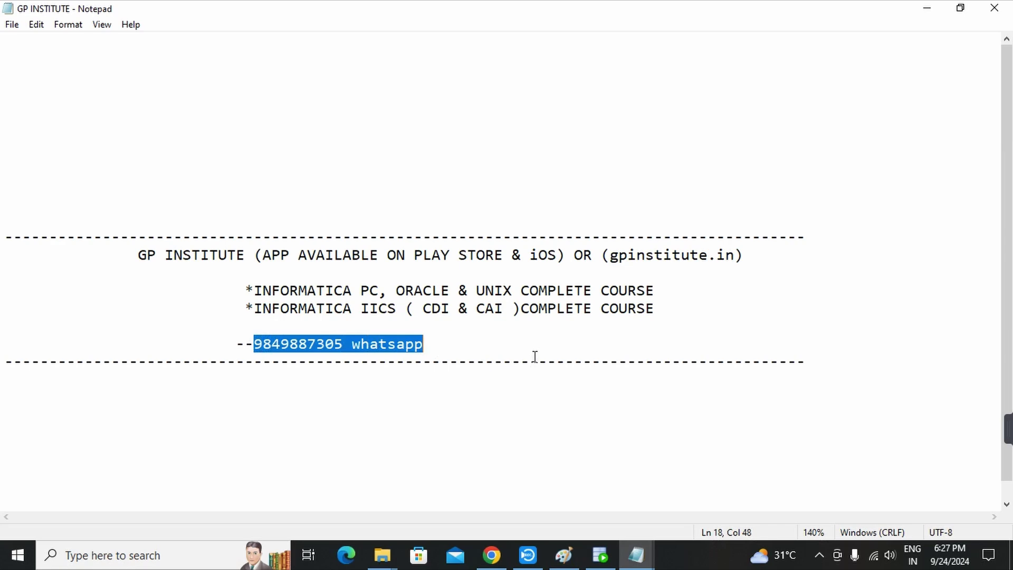